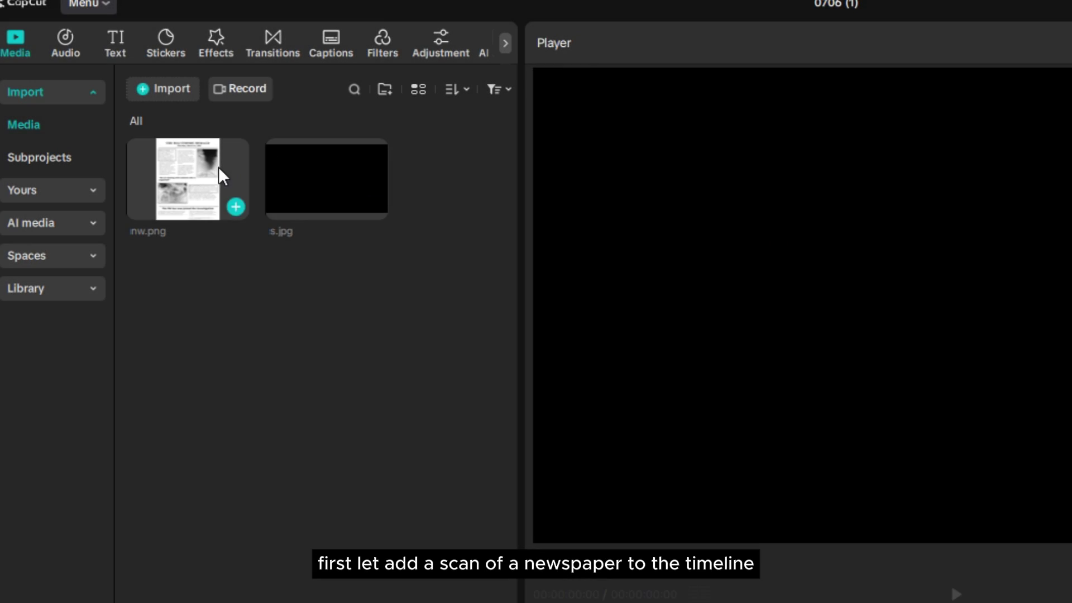
Add the newspaper scan nw.png to the timeline and scale it to 500% at position X 450, Y -862
click(219, 166)
drag(219, 166, 329, 376)
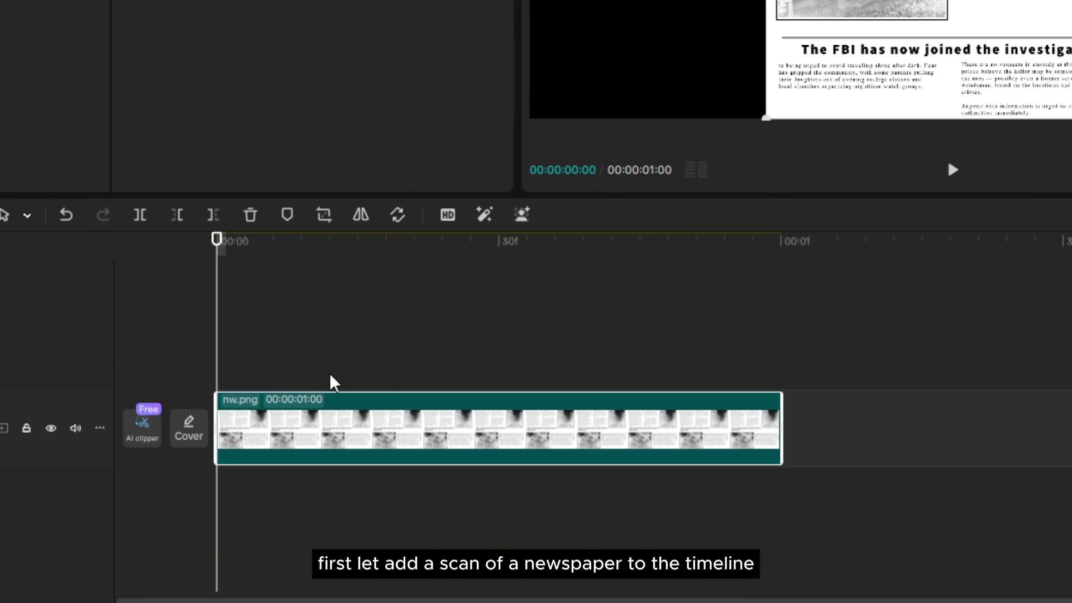
drag(737, 154, 810, 162)
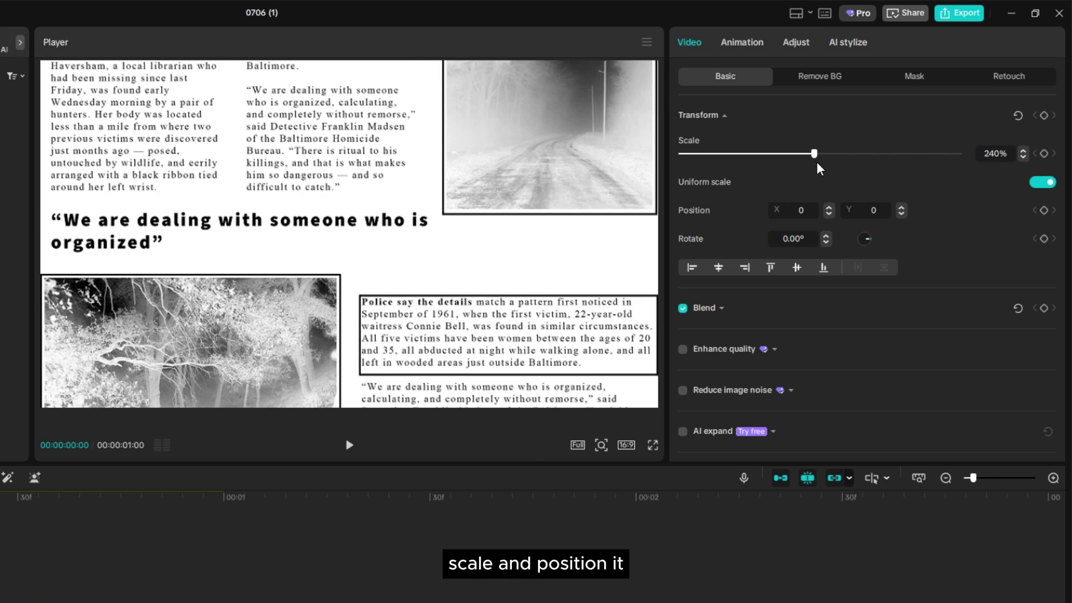
drag(587, 168, 590, 283)
drag(809, 153, 852, 153)
drag(407, 87, 480, 182)
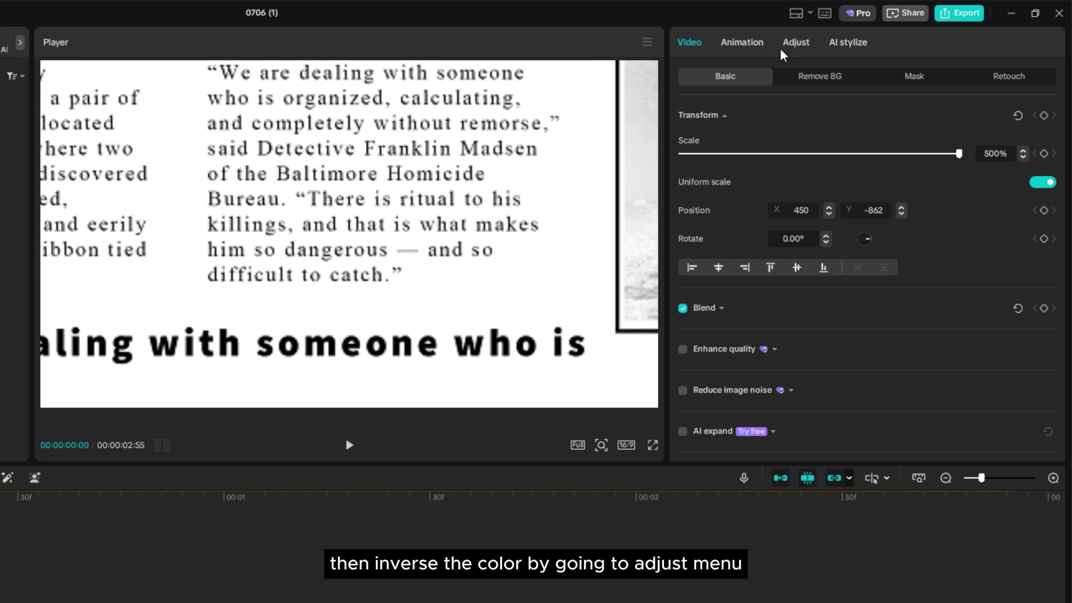
Invert the newspaper's colours by flipping its Luma curve so it runs from white down to black
click(804, 49)
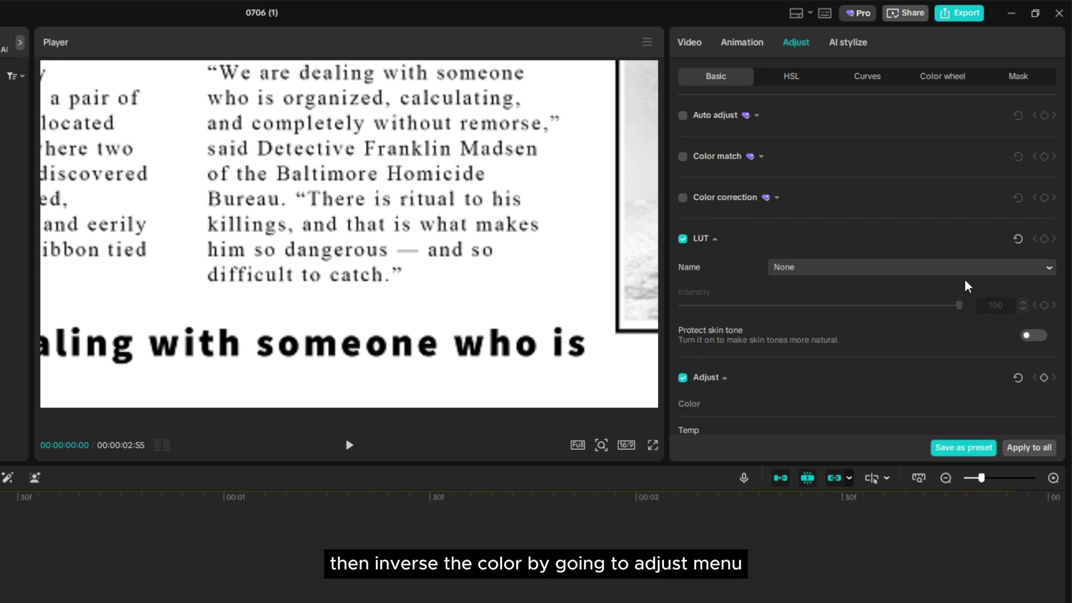
click(876, 77)
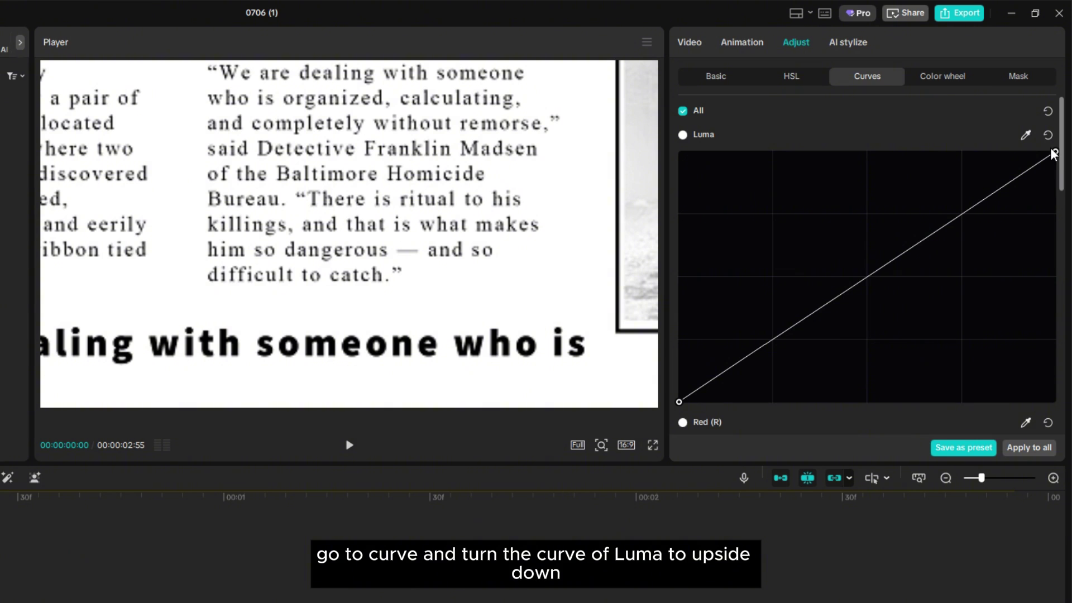
drag(1056, 151, 1067, 438)
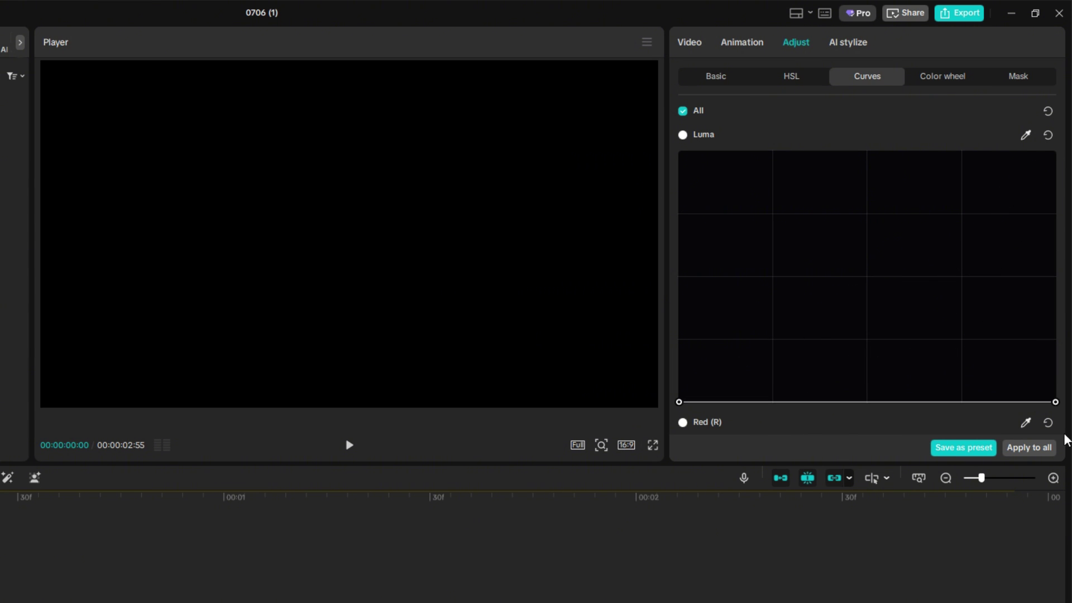
drag(680, 402, 662, 86)
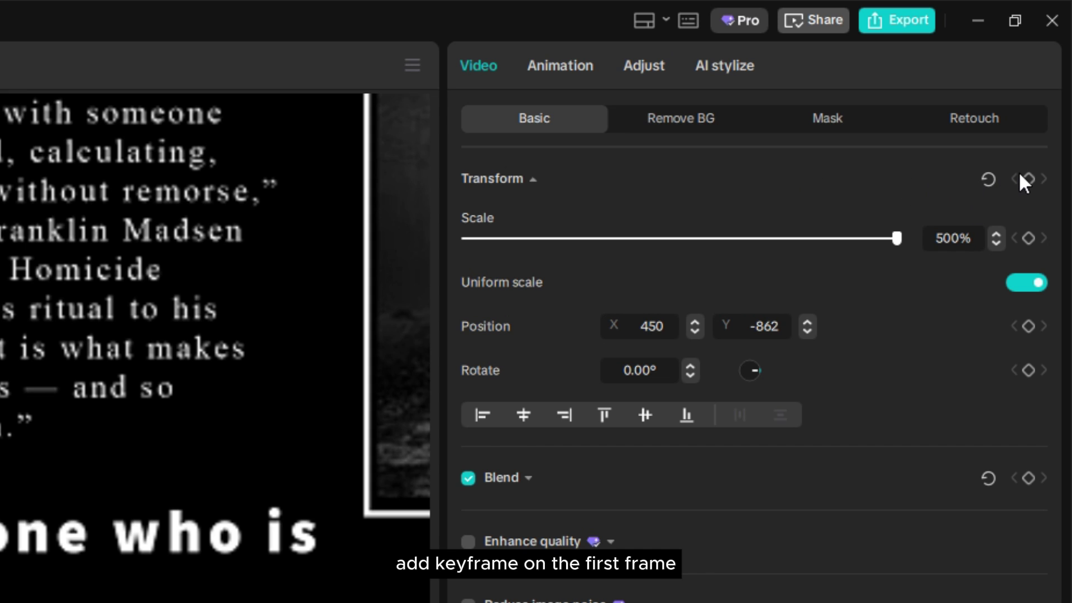
Add Transform keyframes to the newspaper at 00:00:00:00 and 00:00:01:00, and shift its position at the first keyframe
click(1025, 179)
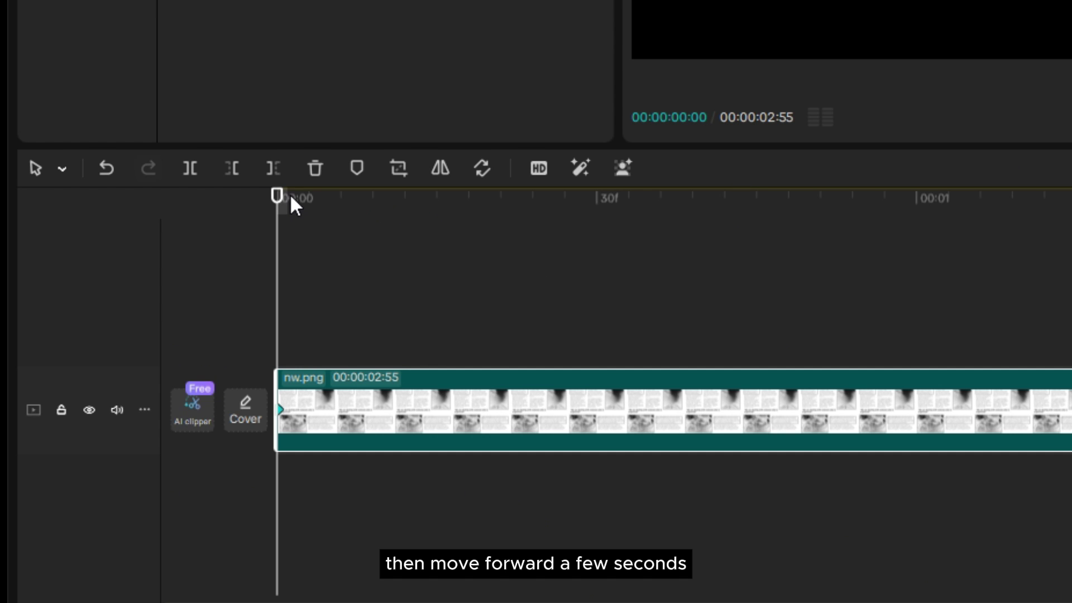
drag(290, 193, 917, 240)
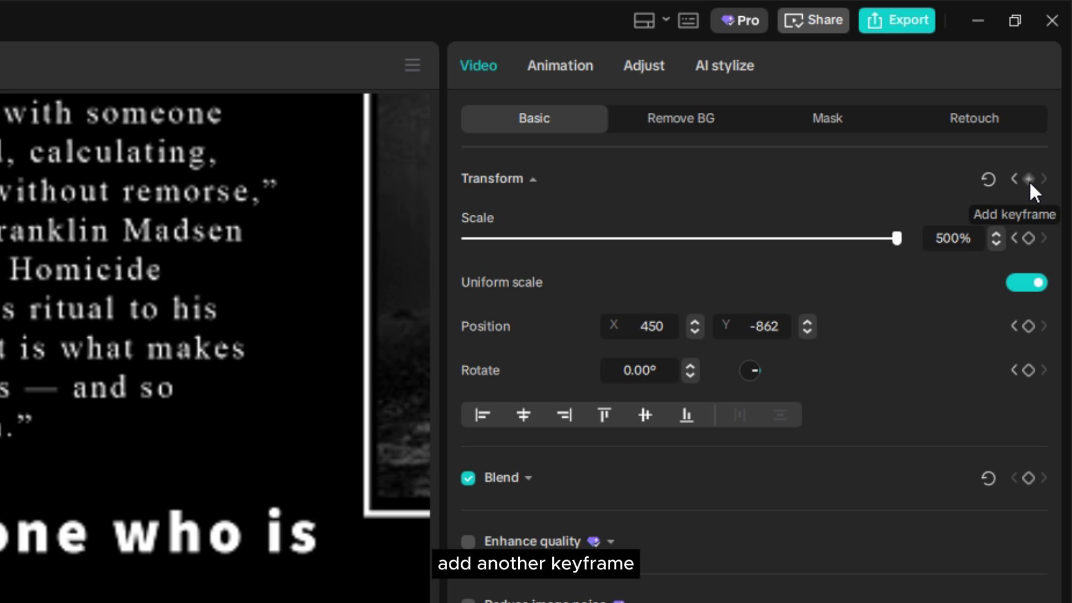
click(1030, 180)
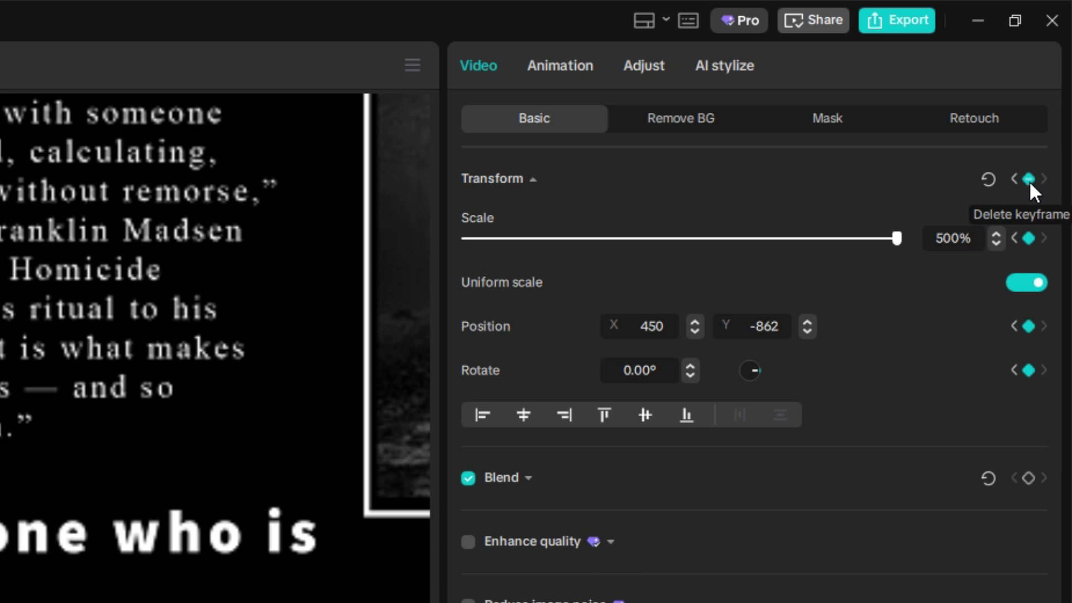
click(1014, 239)
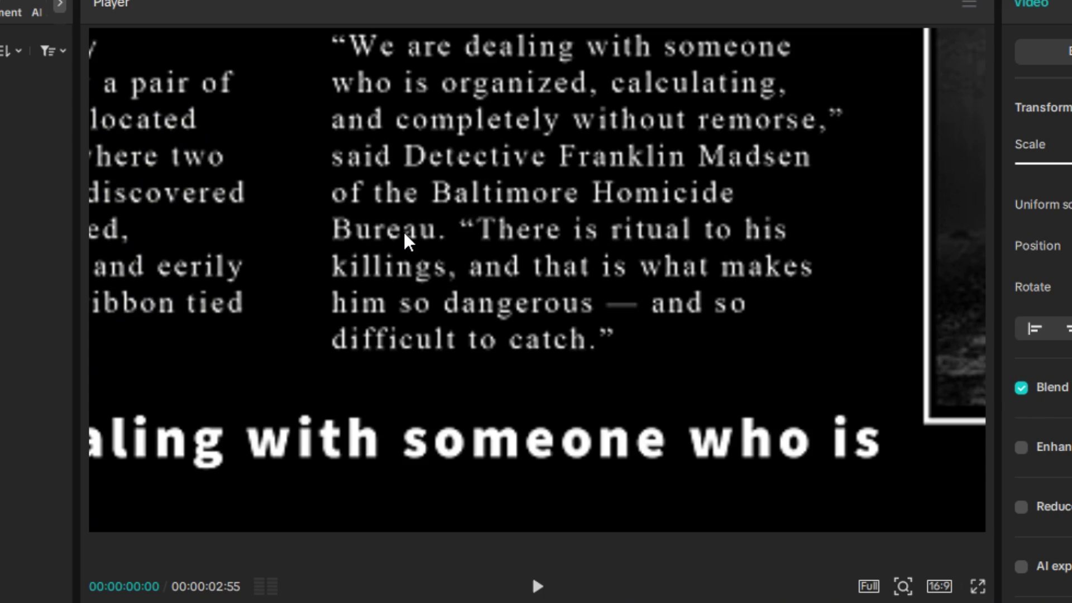
drag(404, 231, 544, 399)
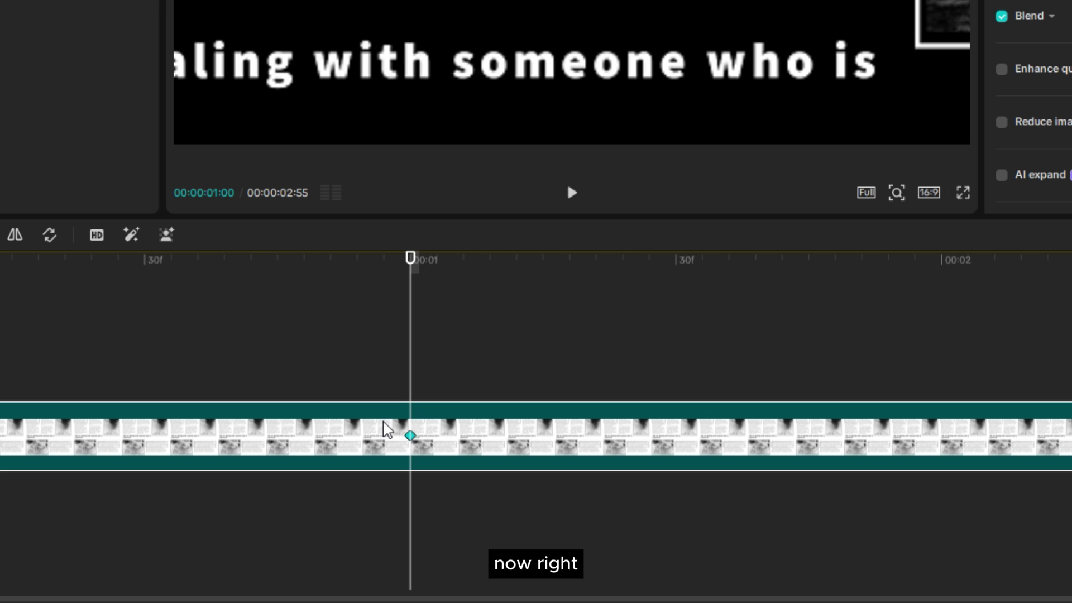
Apply the Ease preset curve to the second keyframe and split the newspaper clip there at 00:00:01:00
right_click(410, 435)
click(536, 509)
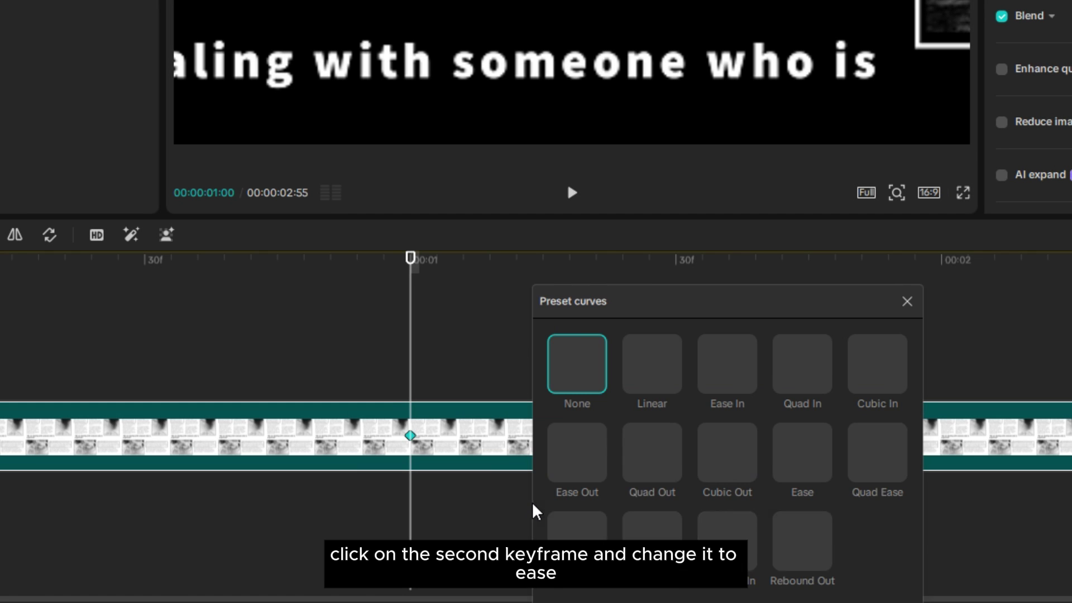
click(813, 464)
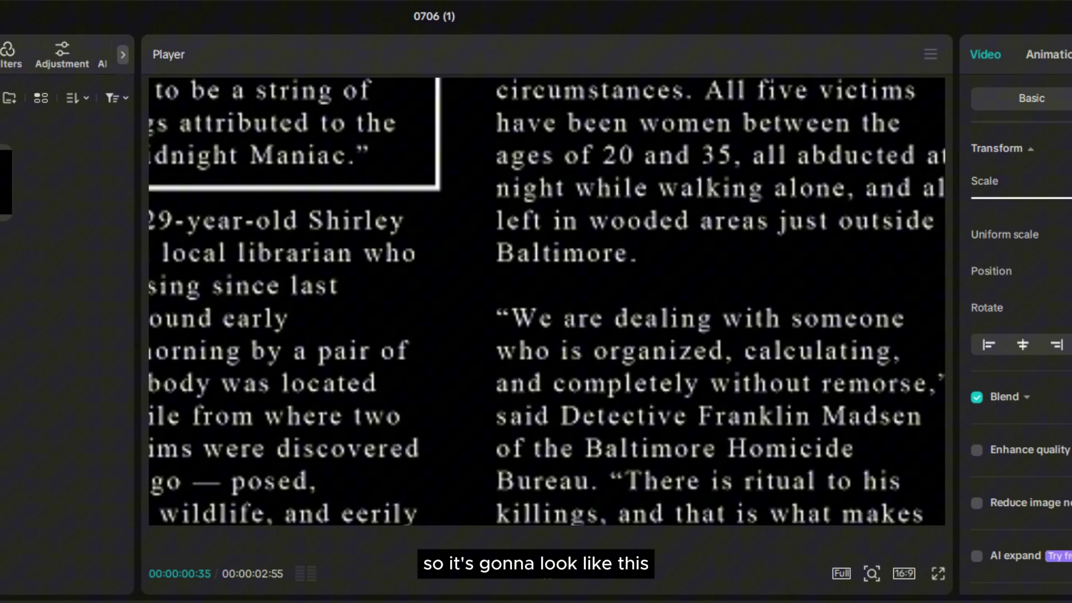
click(542, 565)
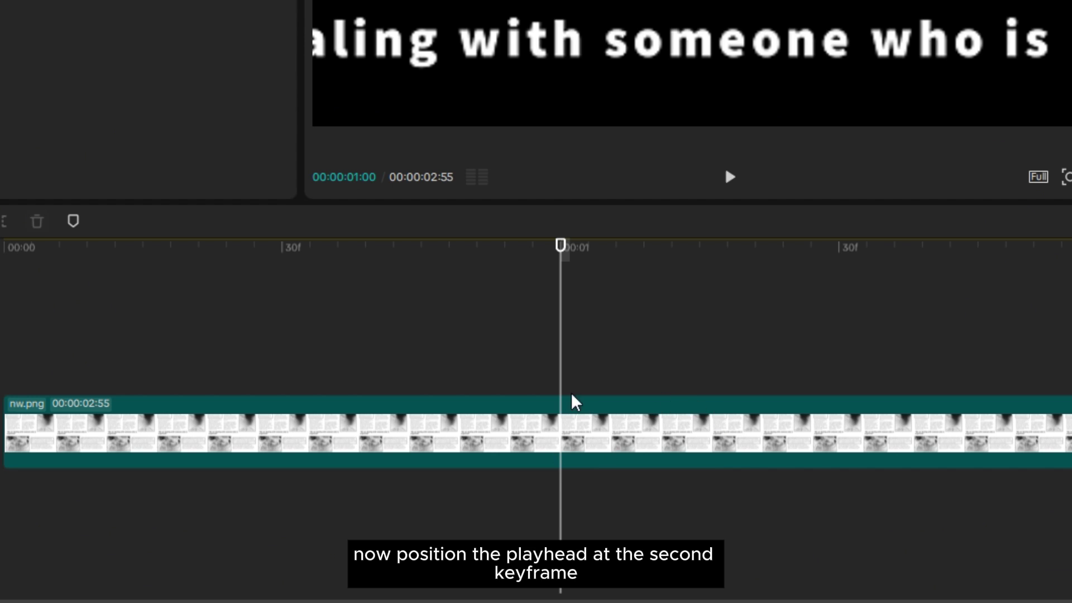
click(571, 435)
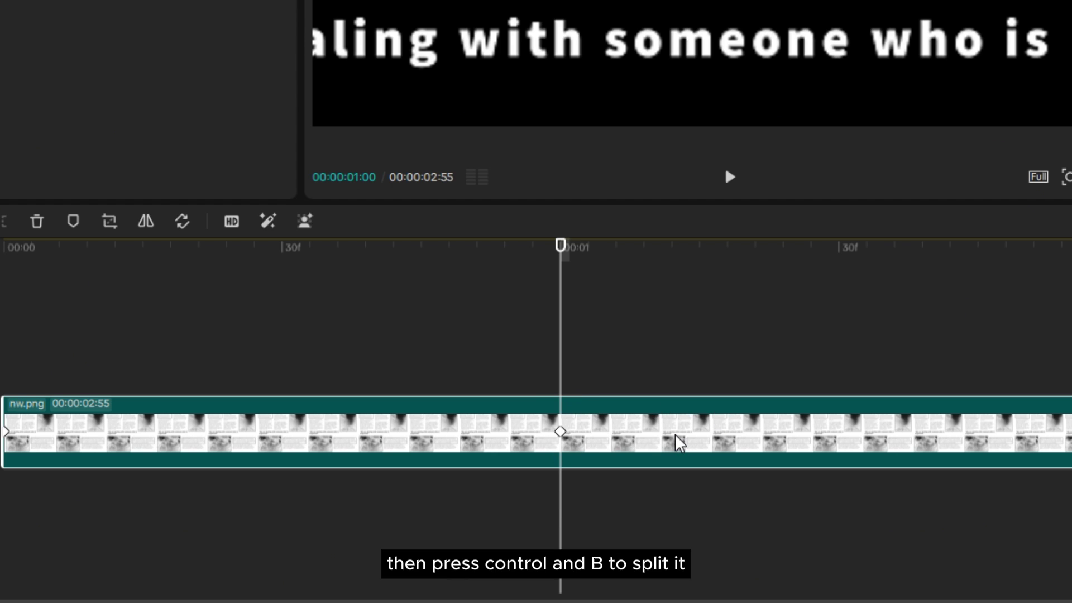
key(ctrl+b)
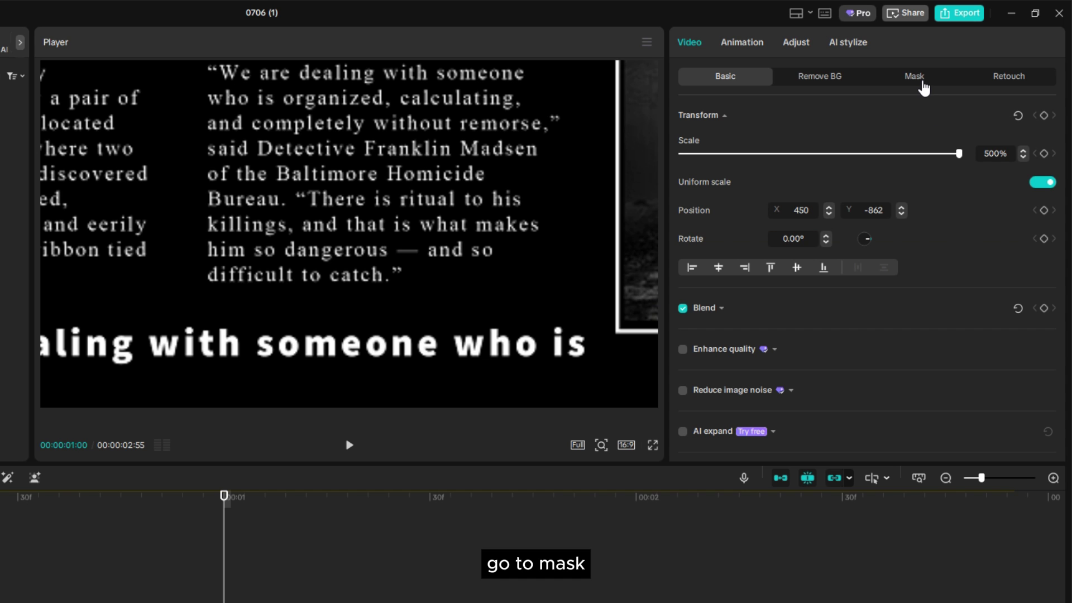
Draw a closed Pen mask on the second clip around the passage from “There is ritual to his killings” to “difficult to catch.”
click(916, 76)
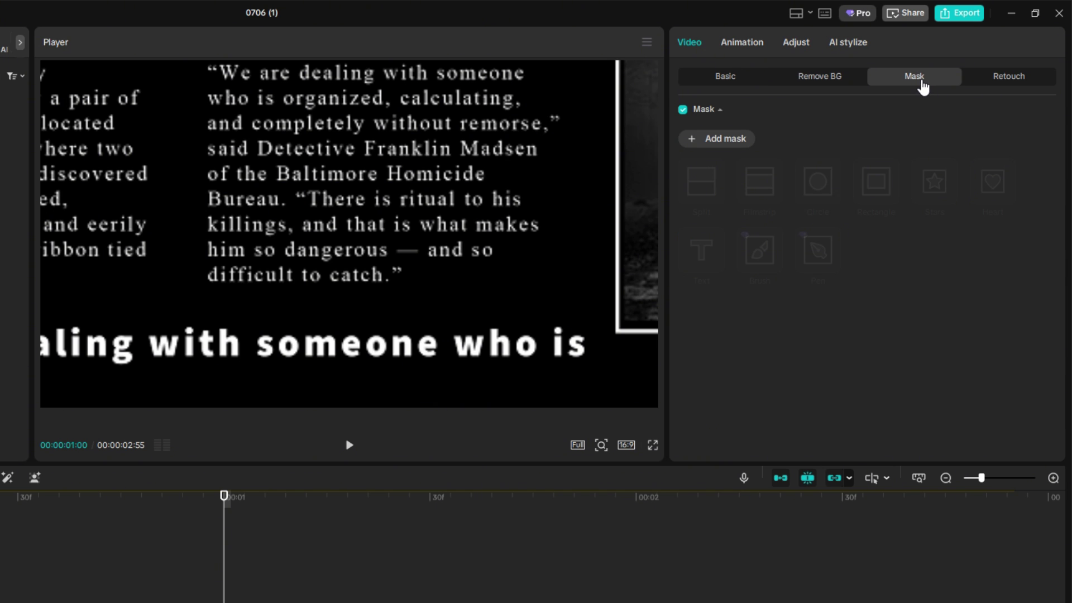
click(692, 141)
click(818, 249)
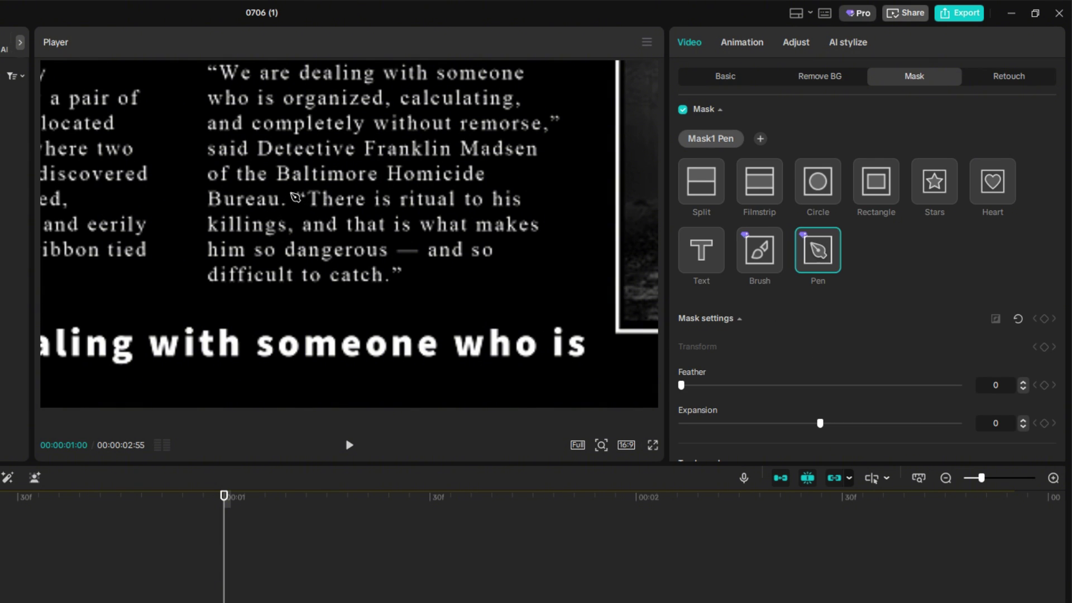
click(208, 214)
key(ctrl+z)
scroll(278, 226, up, 2)
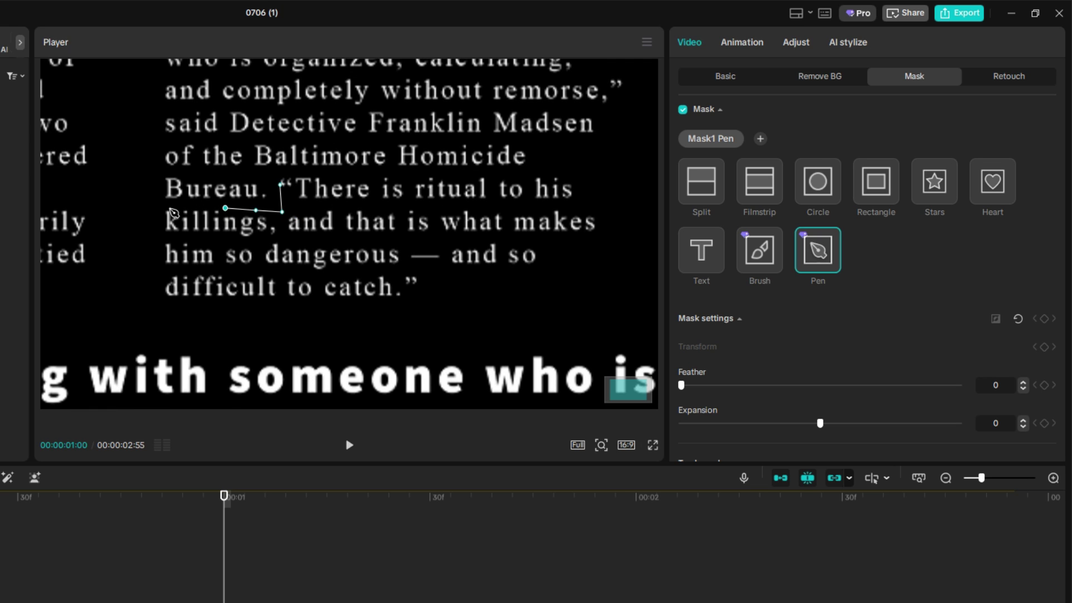
click(156, 305)
click(623, 304)
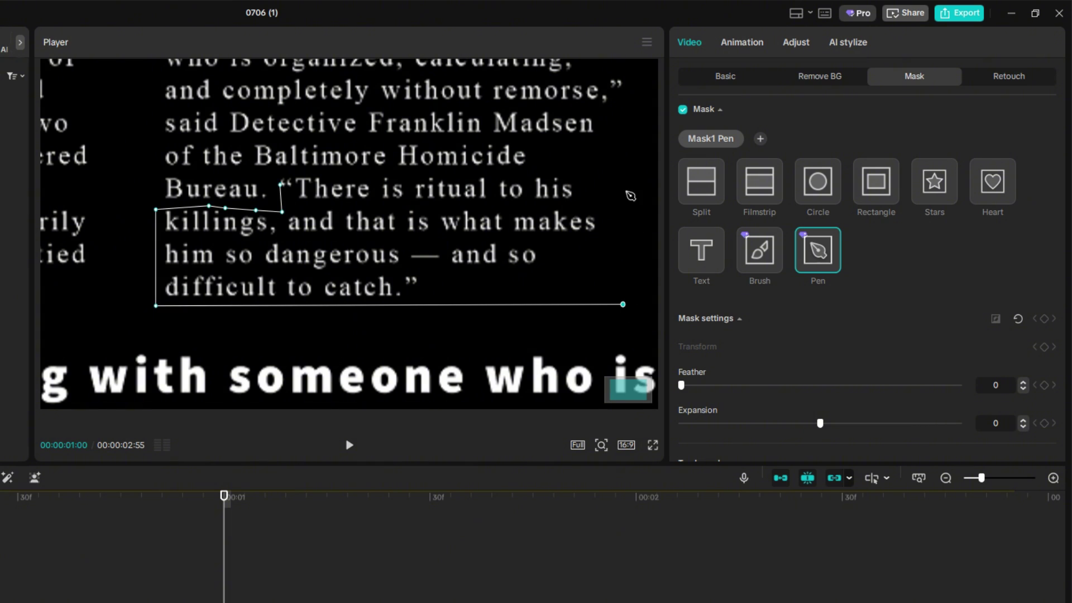
click(620, 167)
click(306, 174)
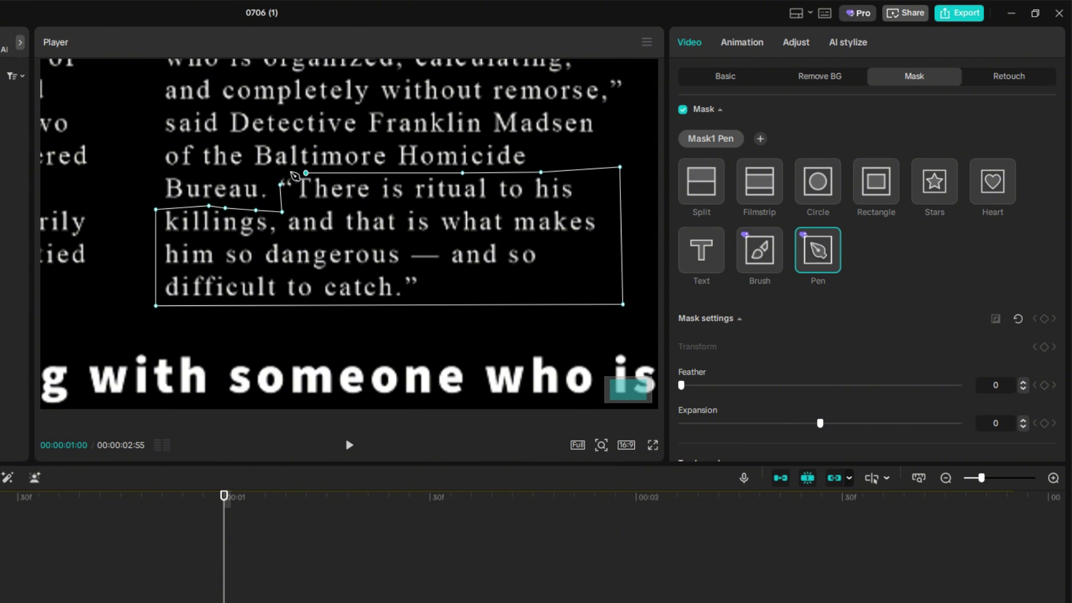
click(286, 212)
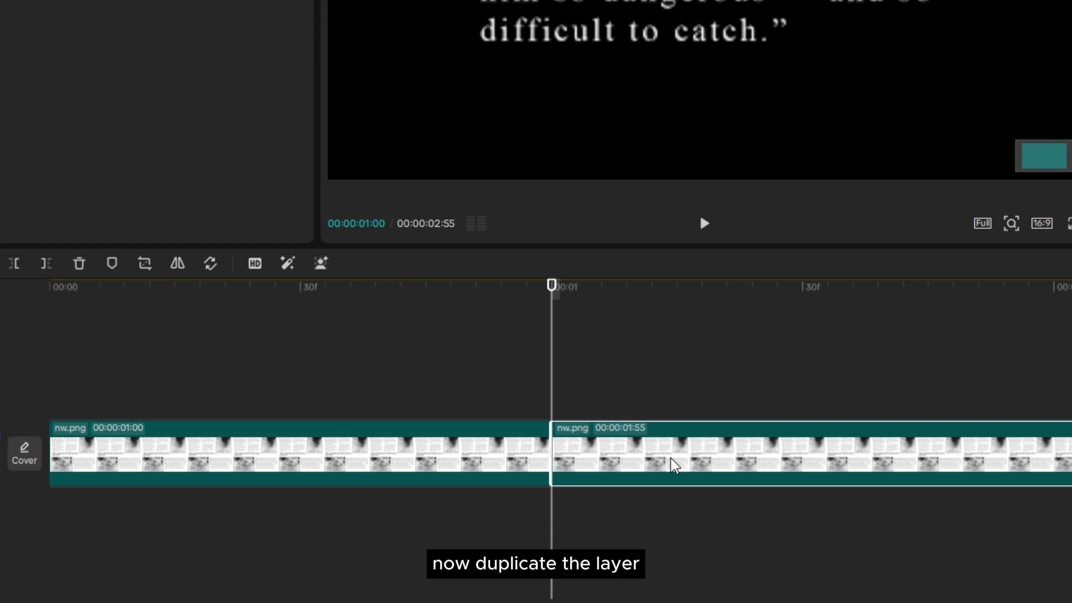
Duplicate the masked second clip onto a track above and invert the Pen mask on the original
key(ctrl+c)
key(ctrl+v)
click(631, 469)
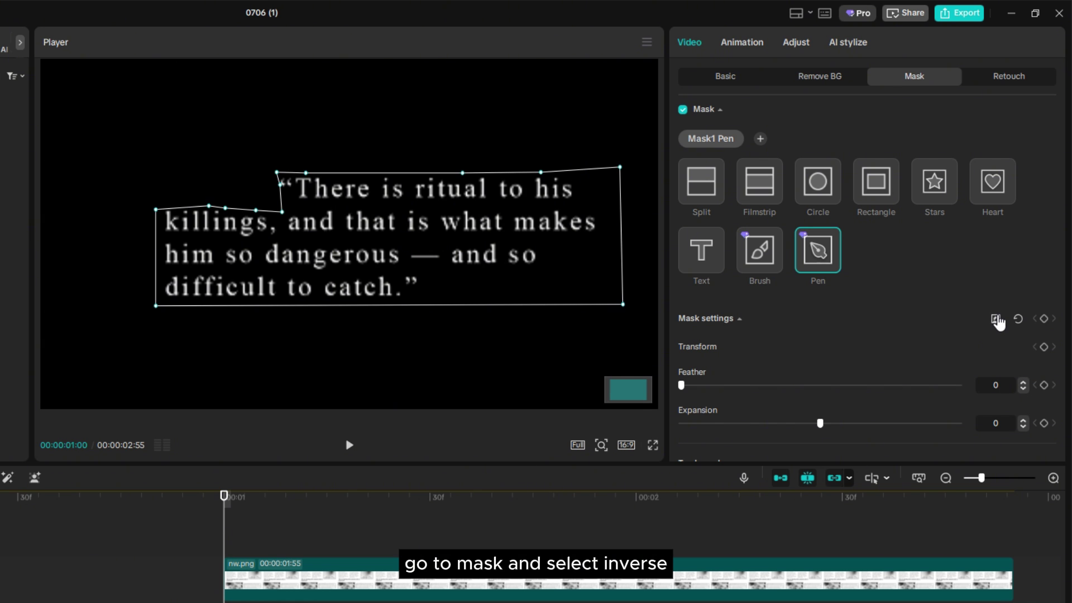
click(997, 320)
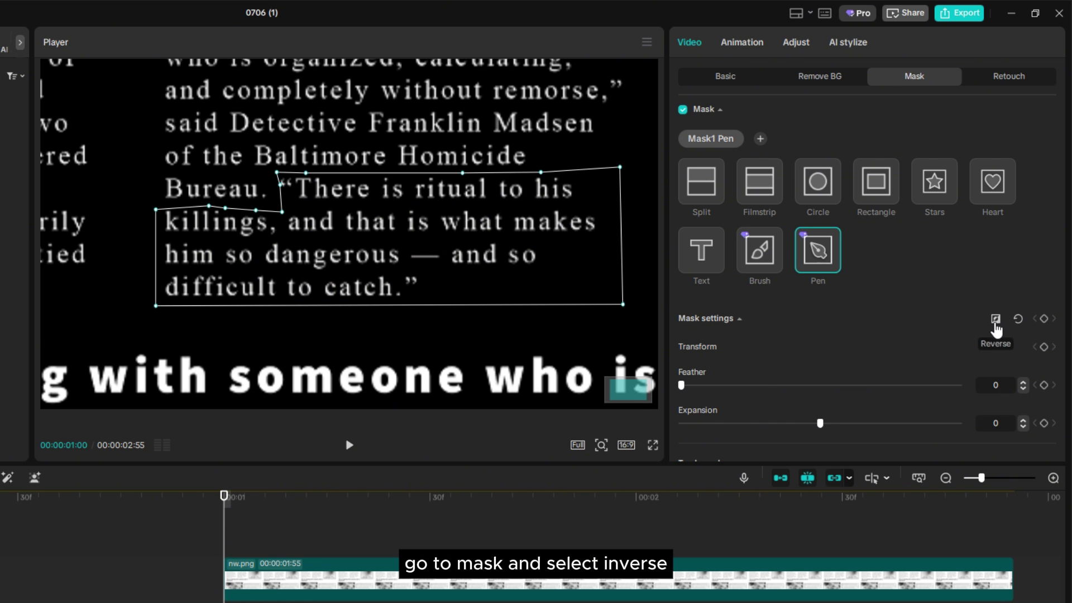
Turn the duplicated paragraph clip on the upper track into a compound clip
click(332, 573)
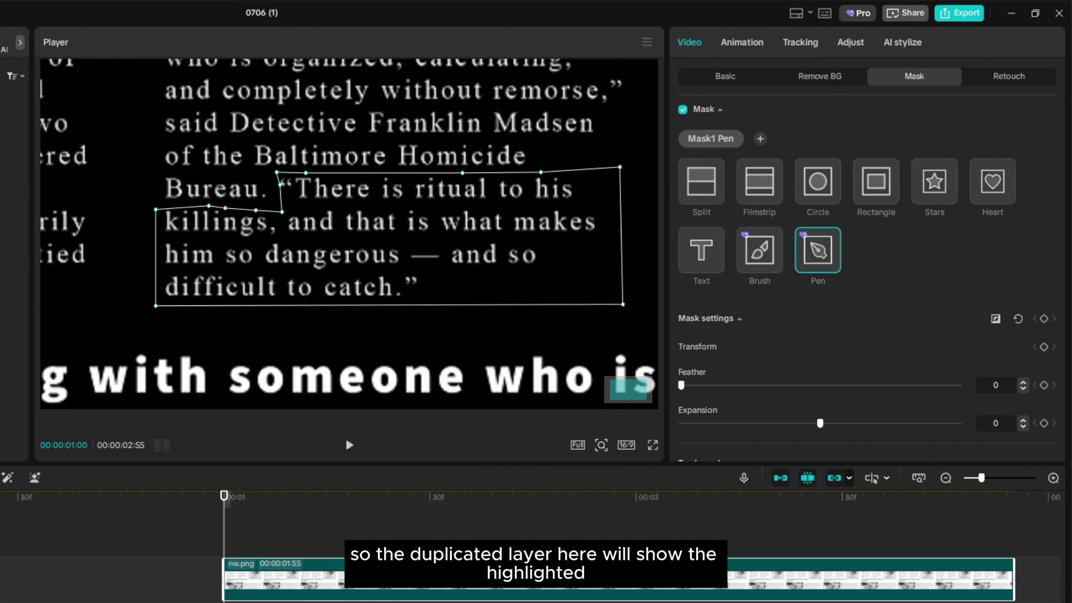
click(716, 79)
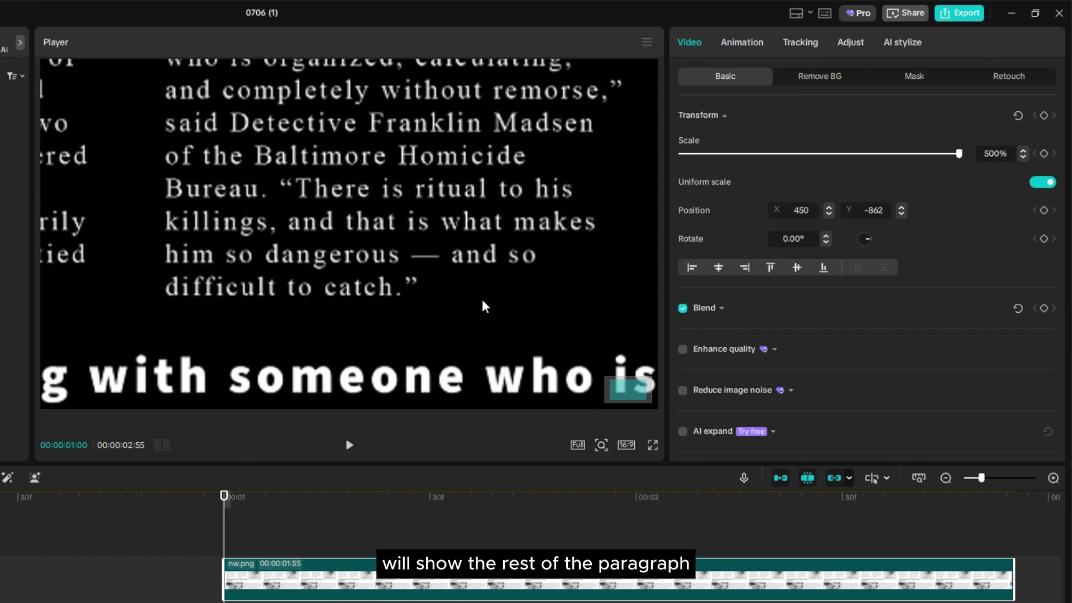
right_click(296, 581)
click(431, 462)
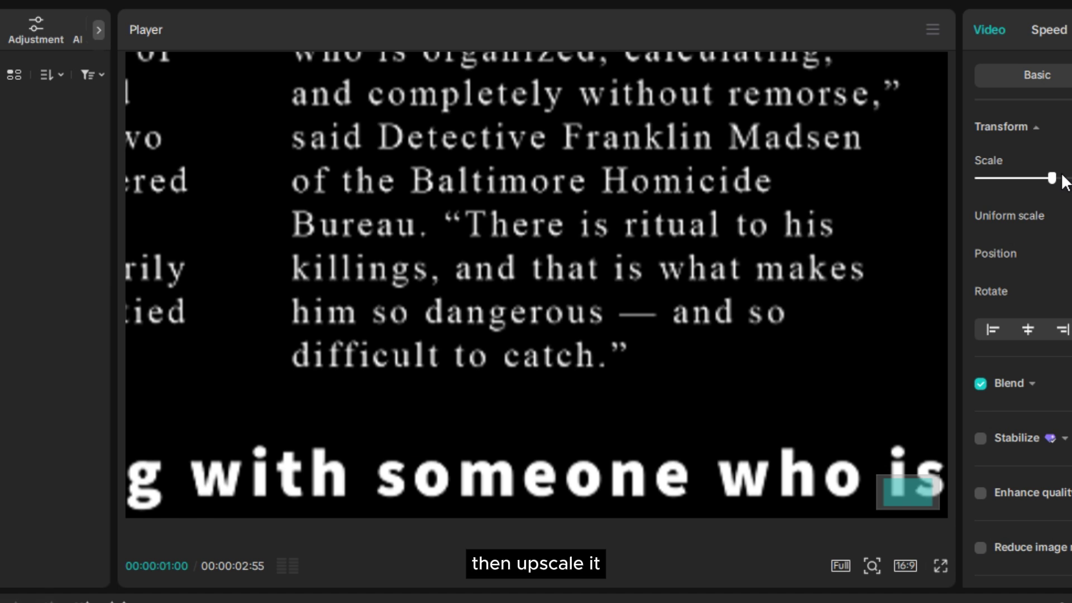
Enlarge the compound clip and move the highlighted paragraph to position X -170, Y 113
drag(1052, 178, 1070, 178)
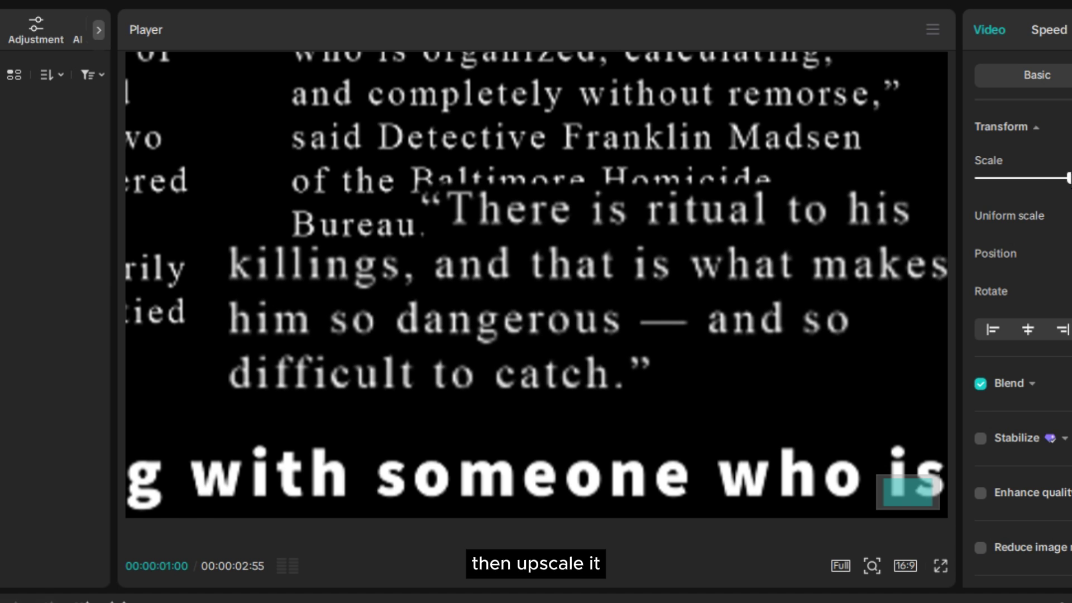
drag(849, 267, 818, 227)
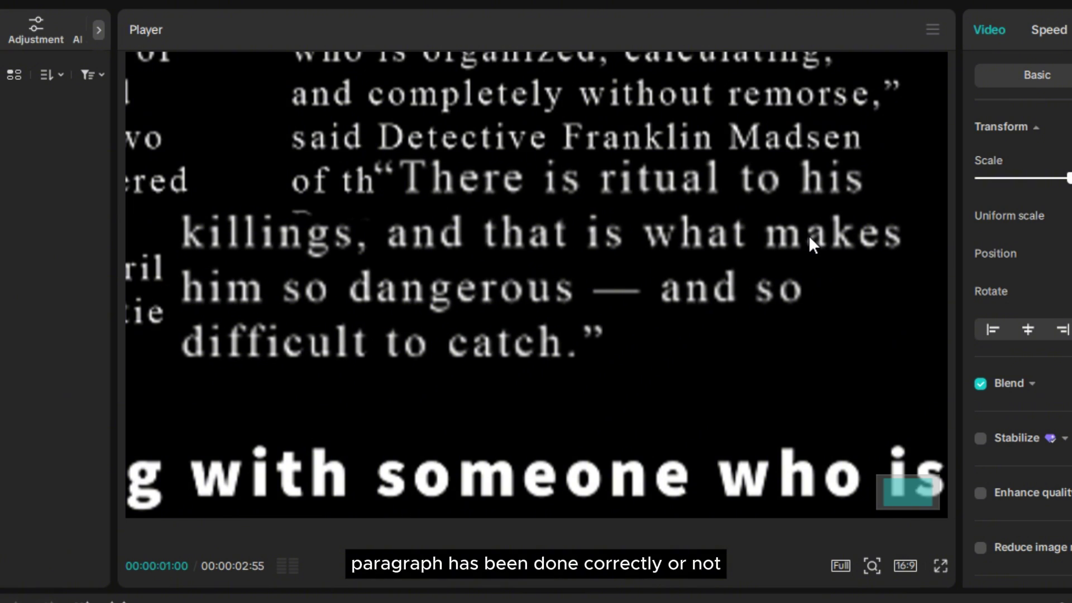
drag(1068, 179, 1070, 178)
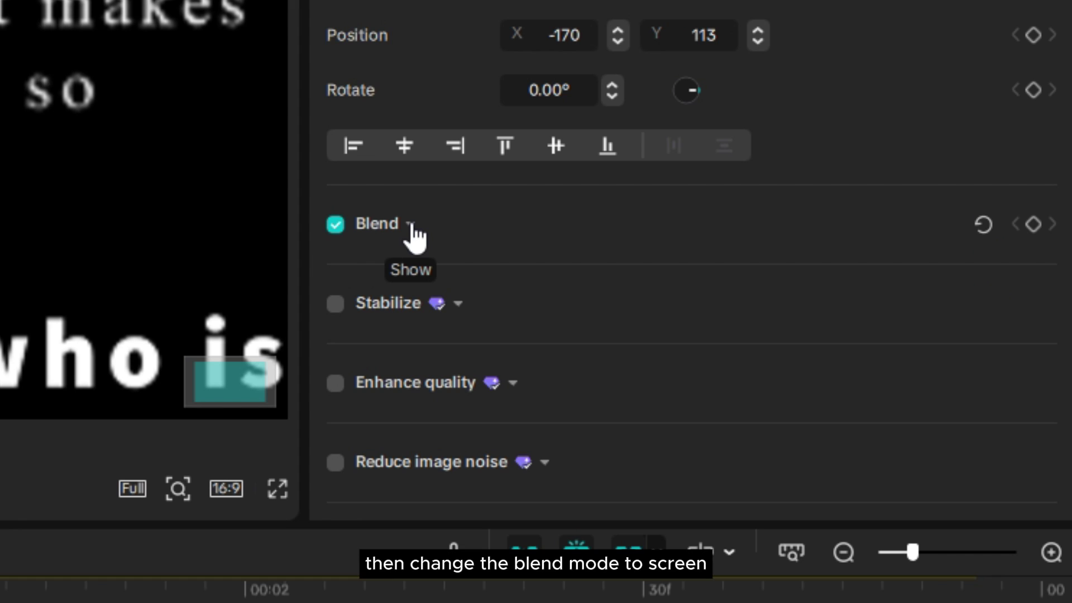
Set the compound clip's blend mode to Screen
click(1032, 384)
click(553, 280)
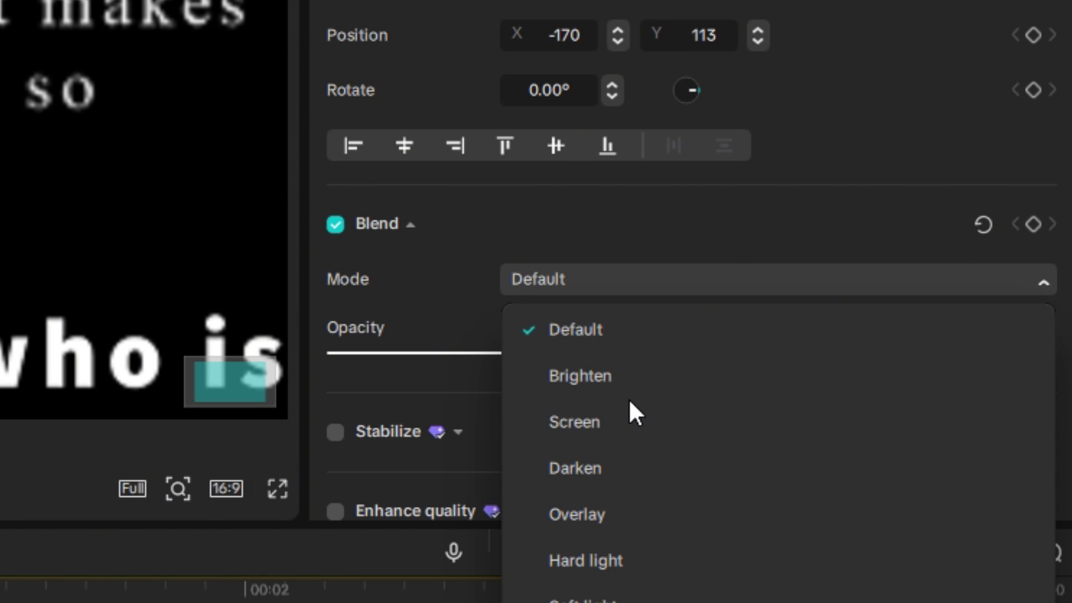
click(619, 422)
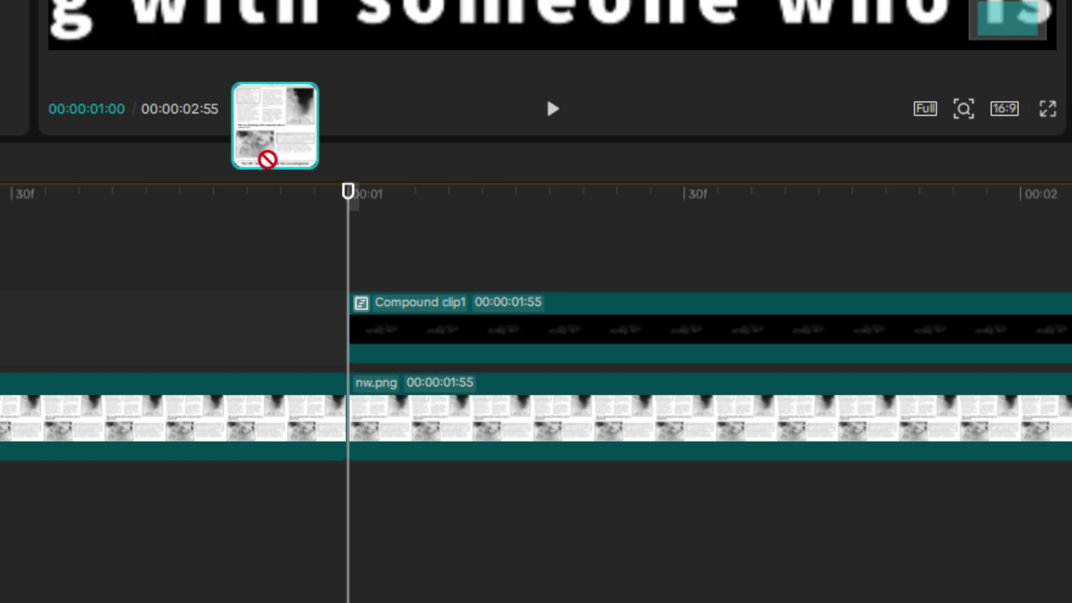
Crop a new nw.png layer above the compound clip to its headline section and move it to X 152, Y -84
drag(268, 160, 344, 260)
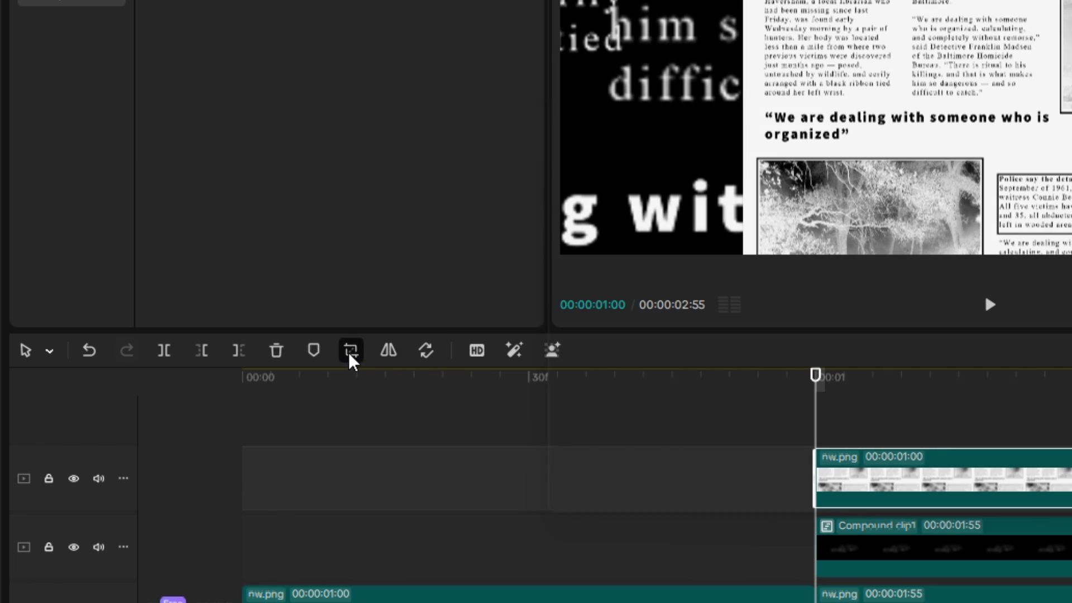
click(350, 351)
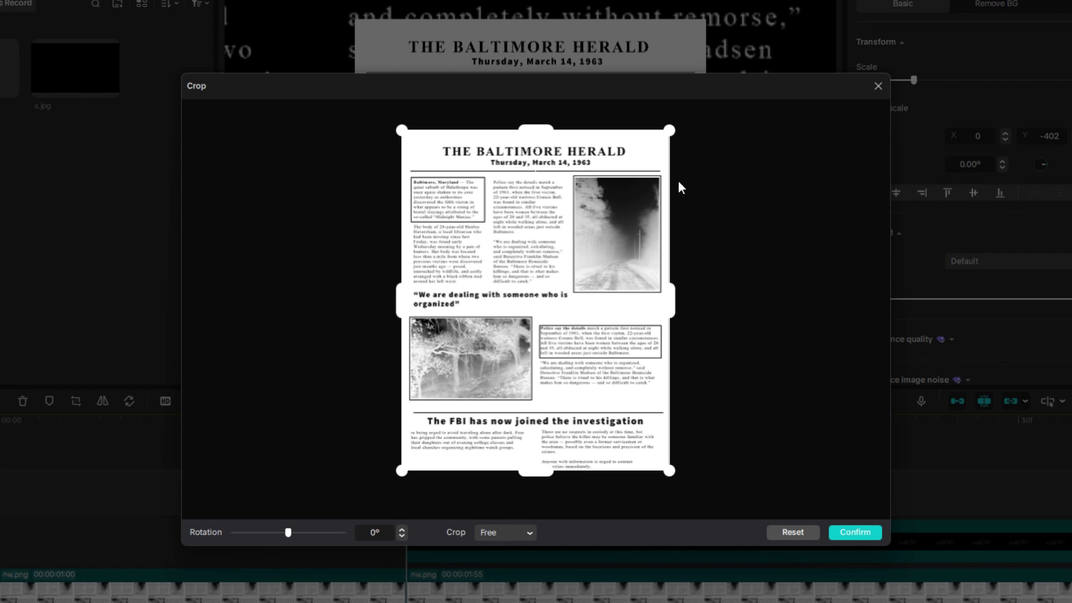
drag(543, 458, 615, 190)
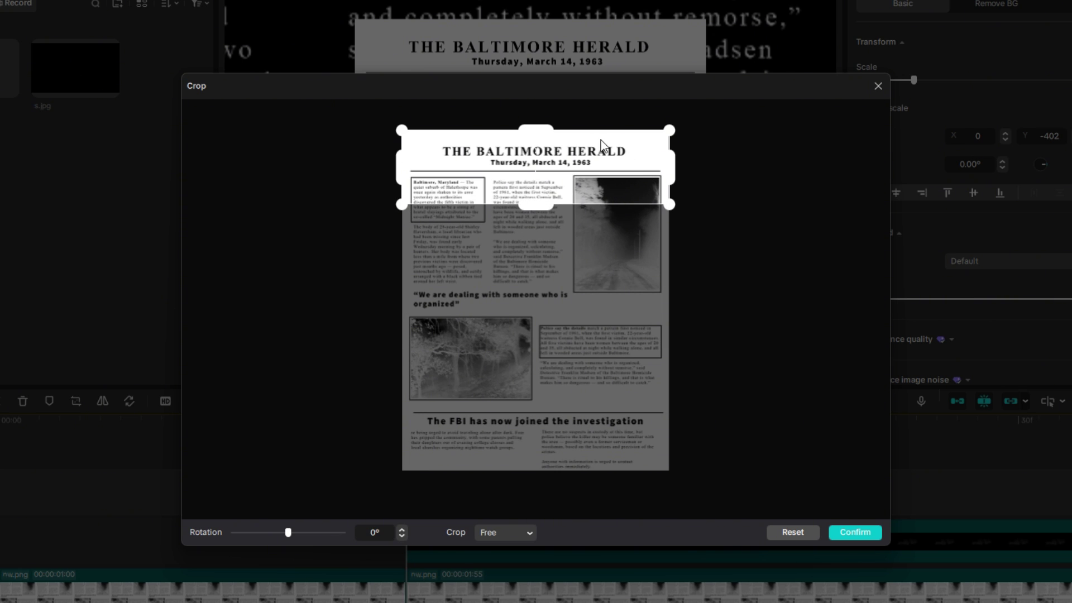
click(856, 532)
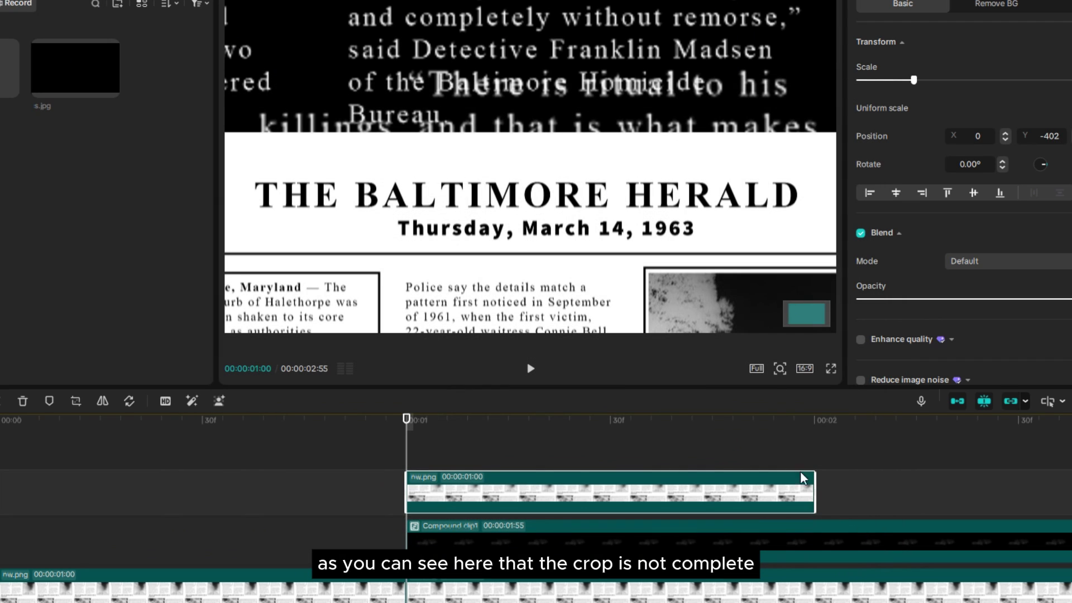
drag(580, 196, 559, 202)
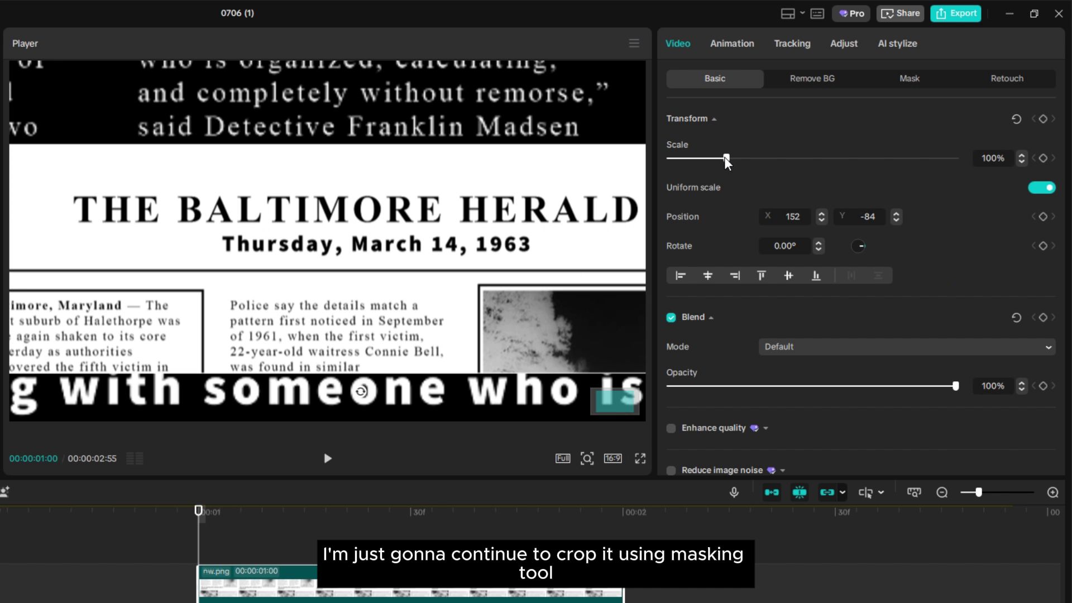
Scale the headline layer to 60%, move it to X -23, Y -80, and extend its duration to 00:00:01:55
drag(913, 80, 892, 80)
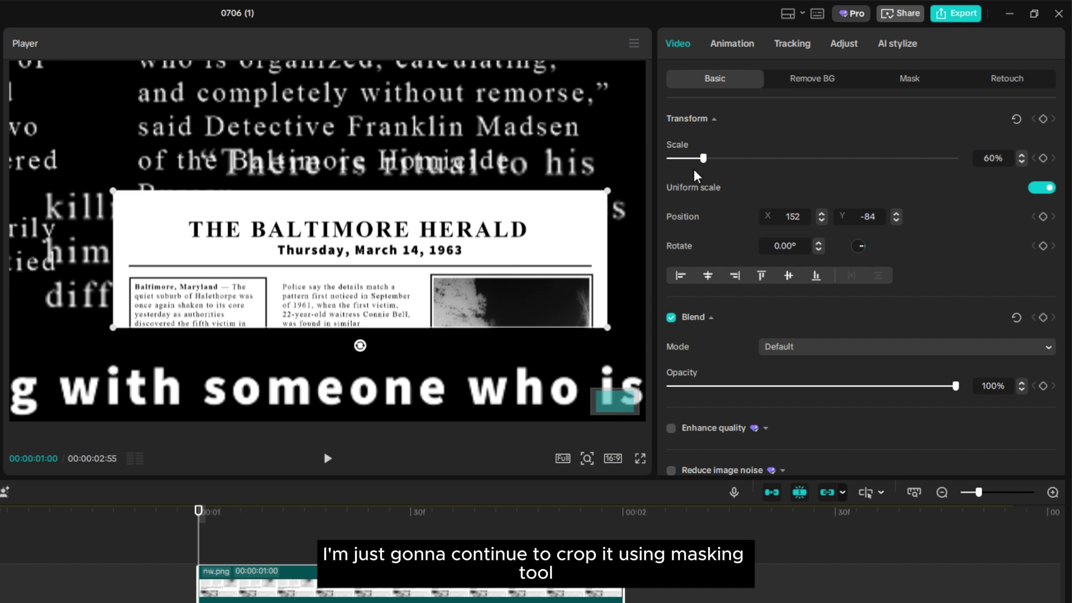
drag(685, 176, 651, 177)
drag(623, 592, 1011, 601)
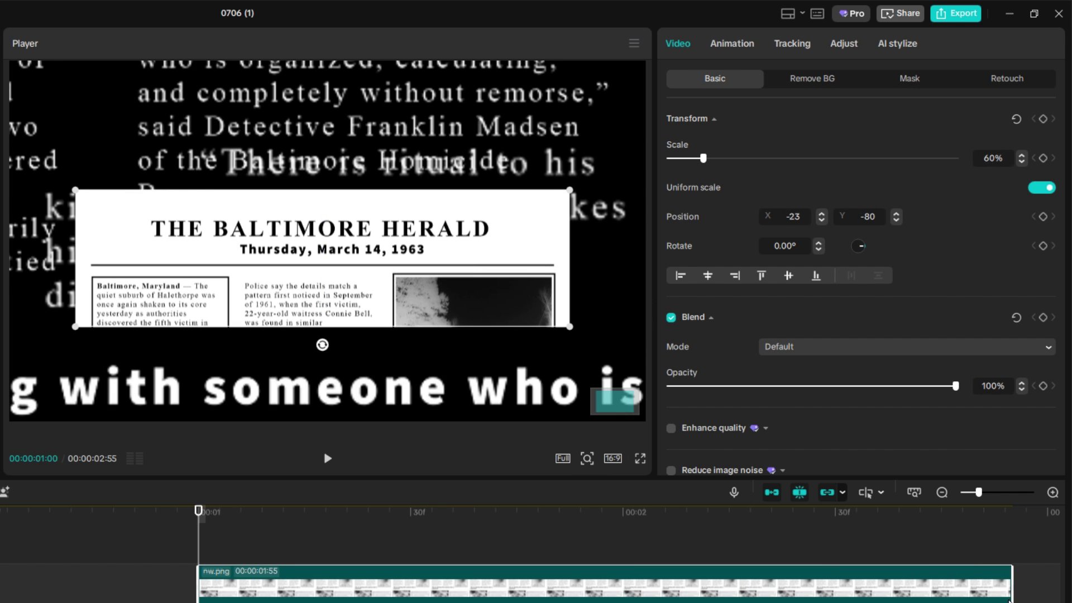
Apply a 1741 by 299 rectangle mask at X 20, Y 94 around the headline and date, and scale the layer to 87%
click(930, 88)
click(683, 147)
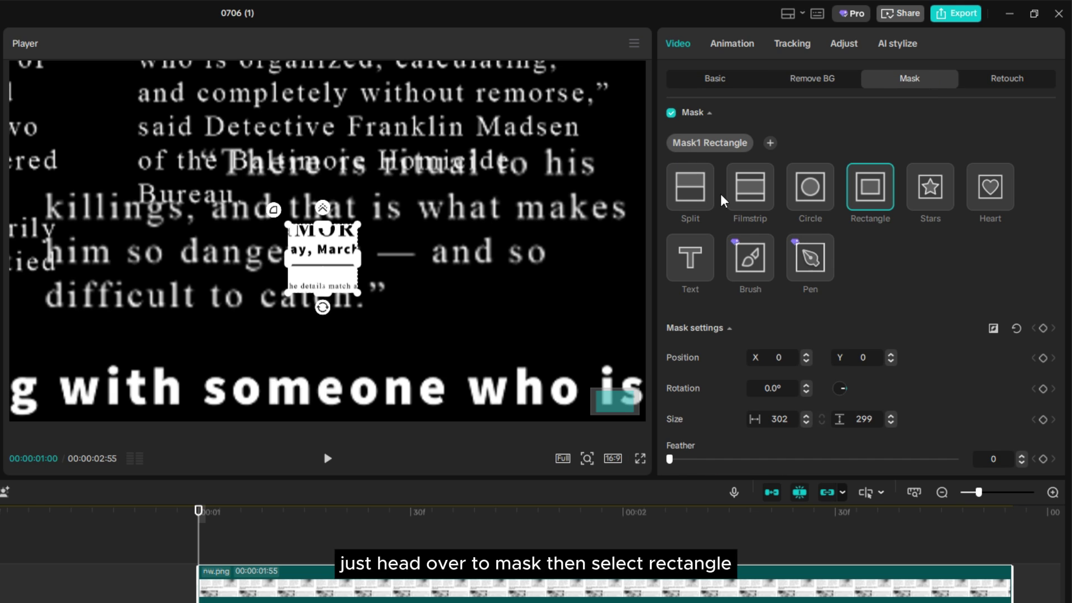
drag(326, 277, 634, 256)
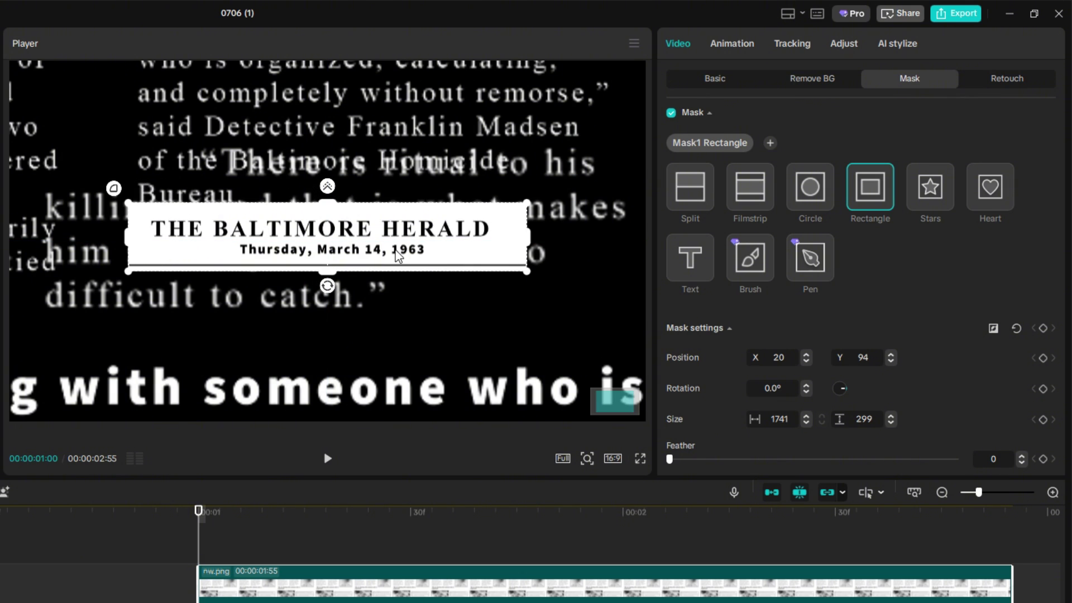
click(729, 79)
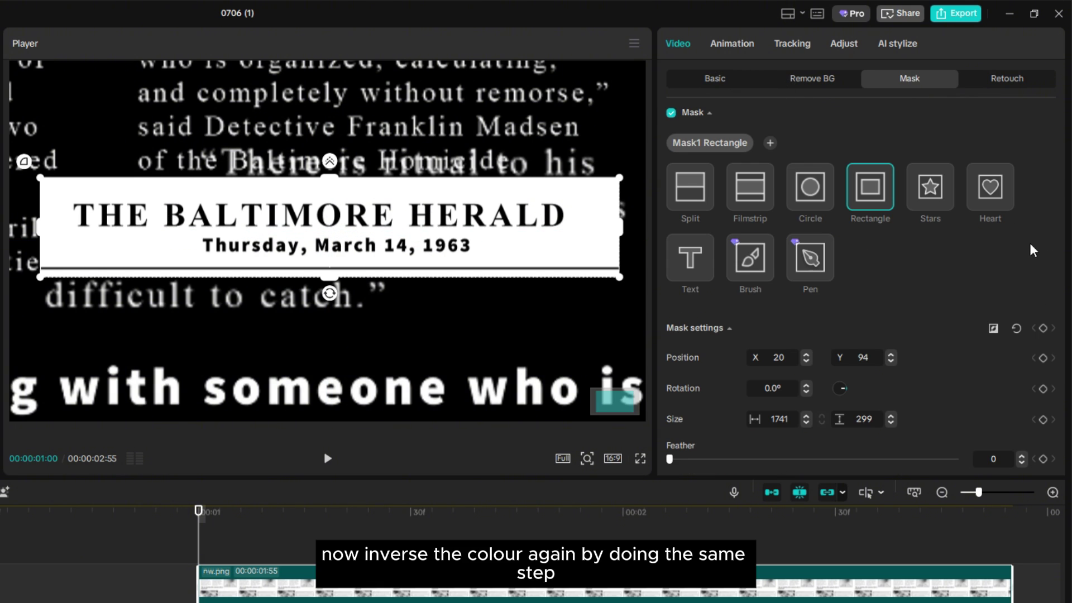
click(716, 78)
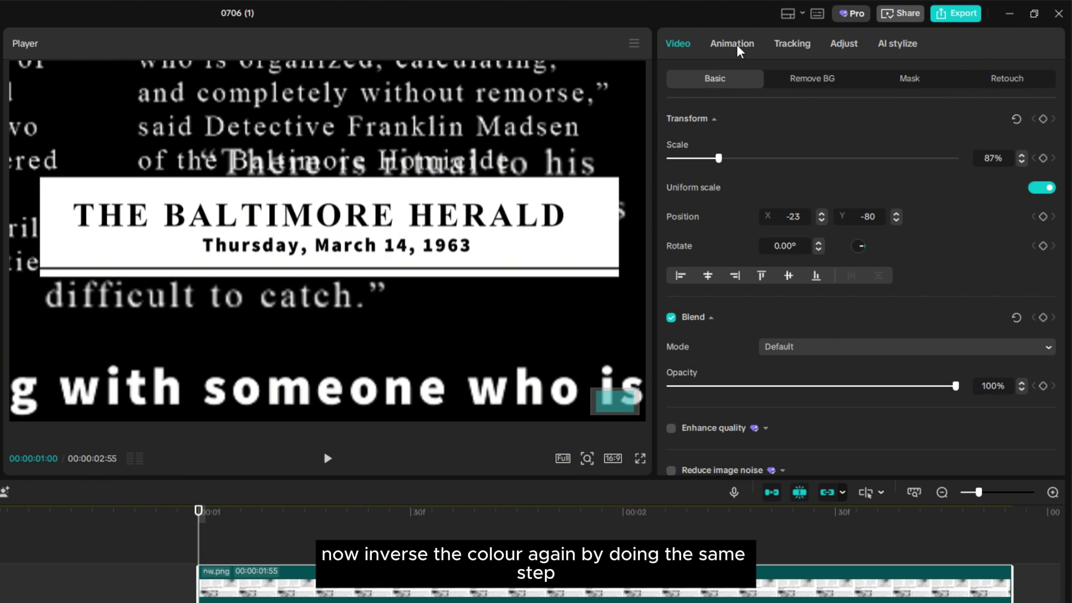
Invert the headline layer's colours by flipping both ends of its Luma curve
click(827, 50)
click(860, 76)
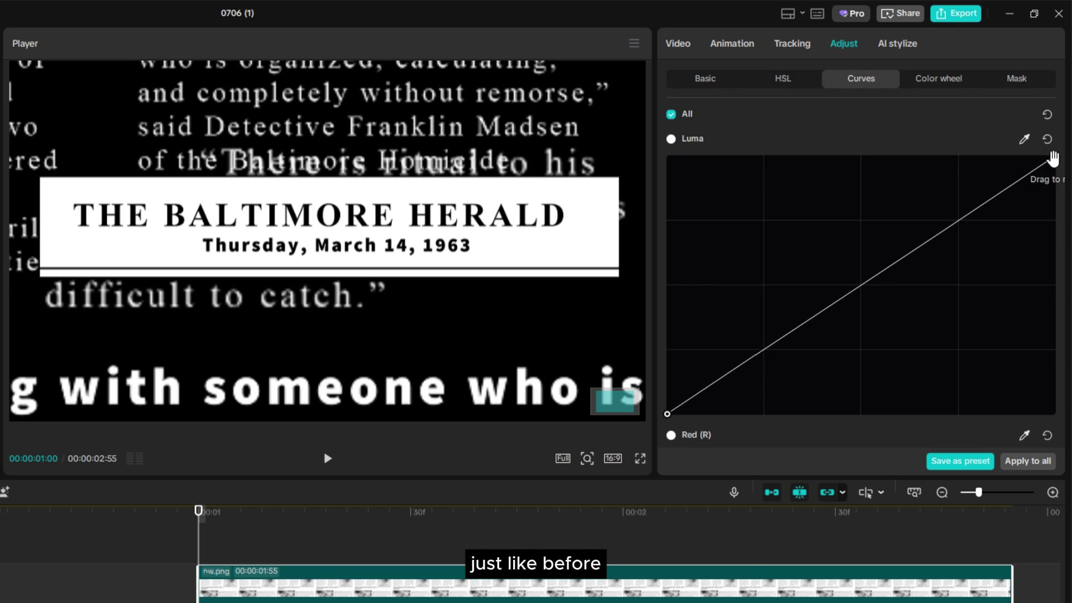
drag(1053, 157, 1055, 414)
drag(667, 414, 668, 156)
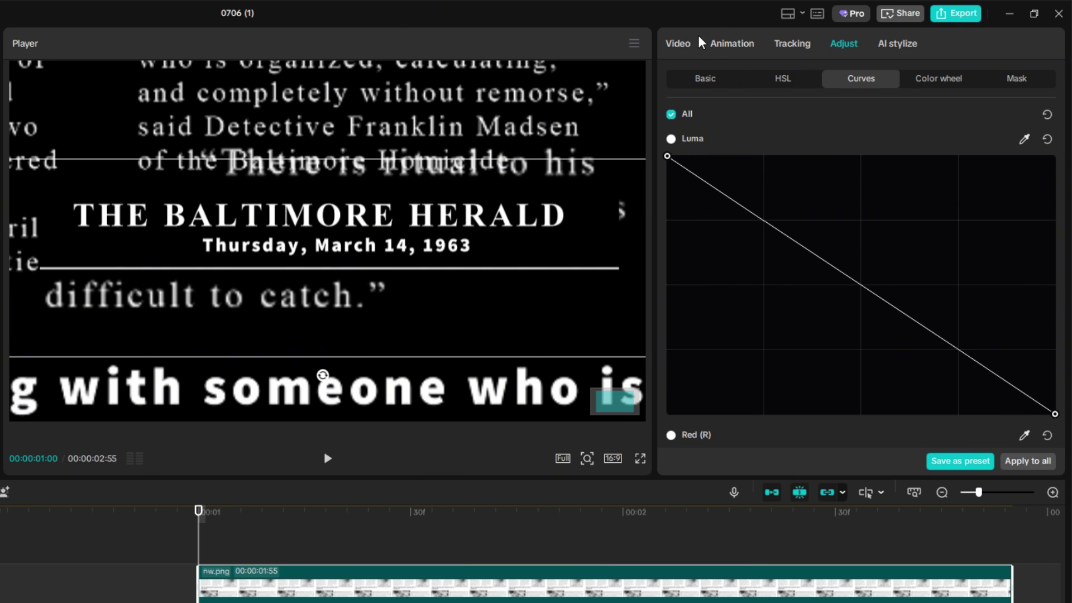
Set the headline layer's blend mode to Screen
click(684, 43)
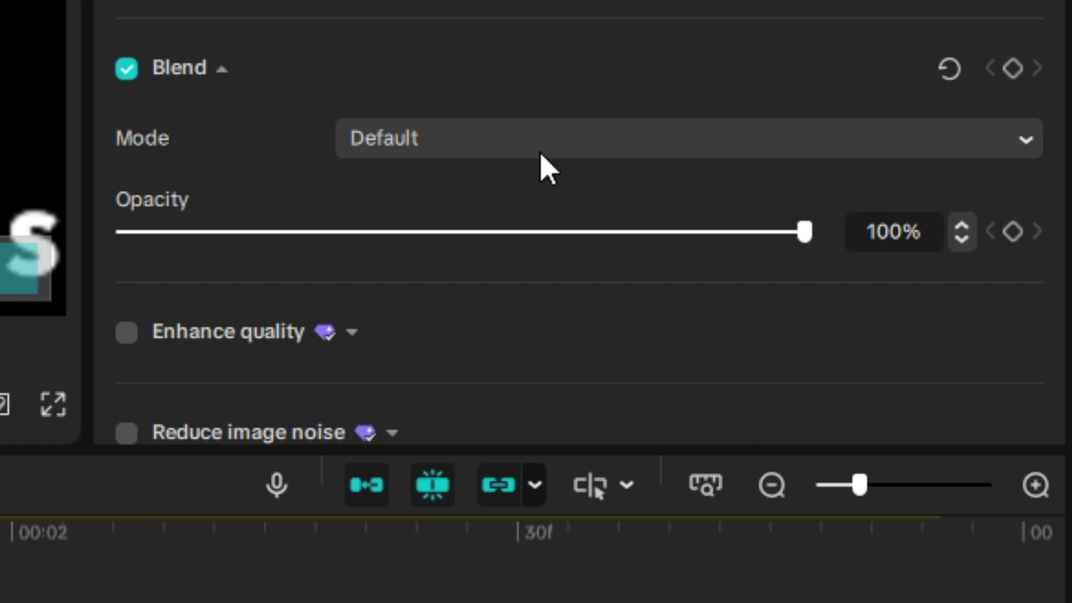
click(541, 150)
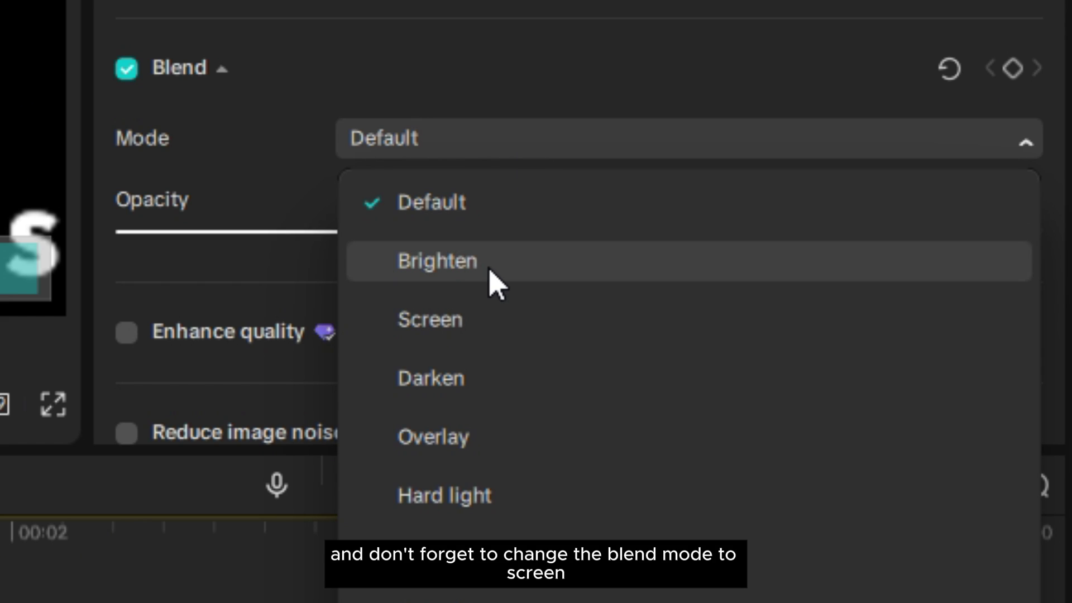
click(490, 333)
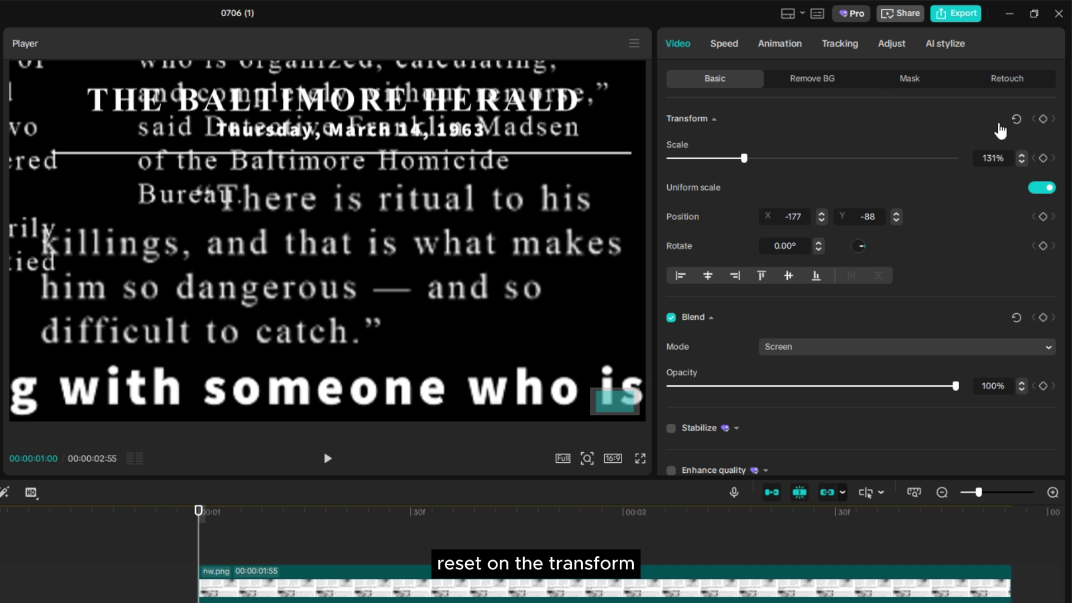
Reset and keyframe the compound clip's transform at 00:00:01:00, and enlarge and centre its paragraph at 00:00:01:17
click(1017, 119)
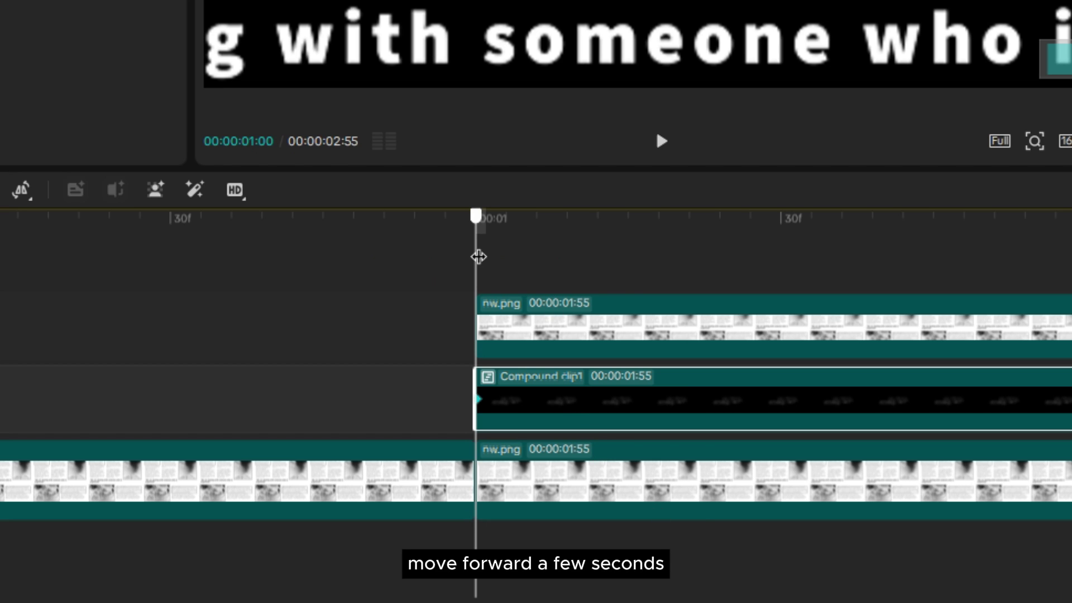
drag(477, 253, 651, 266)
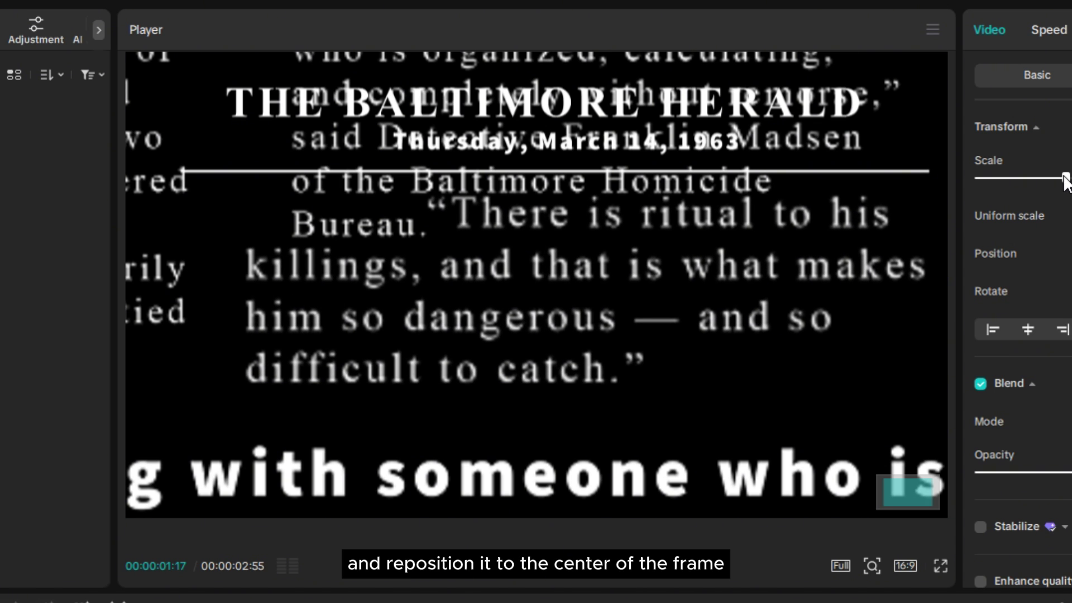
drag(799, 265, 773, 248)
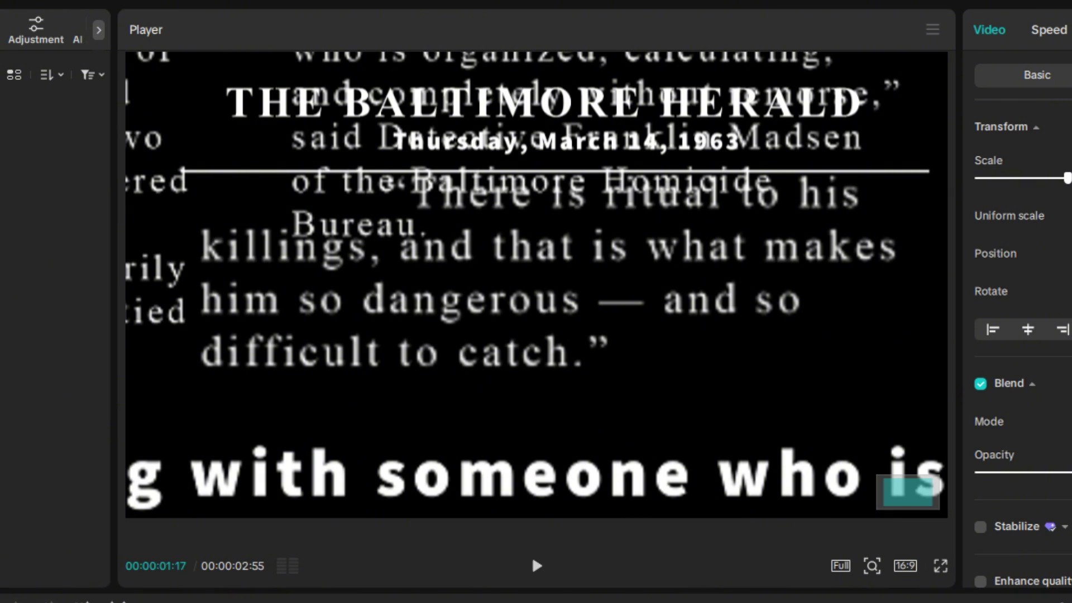
drag(1066, 178, 1070, 177)
drag(776, 272, 754, 272)
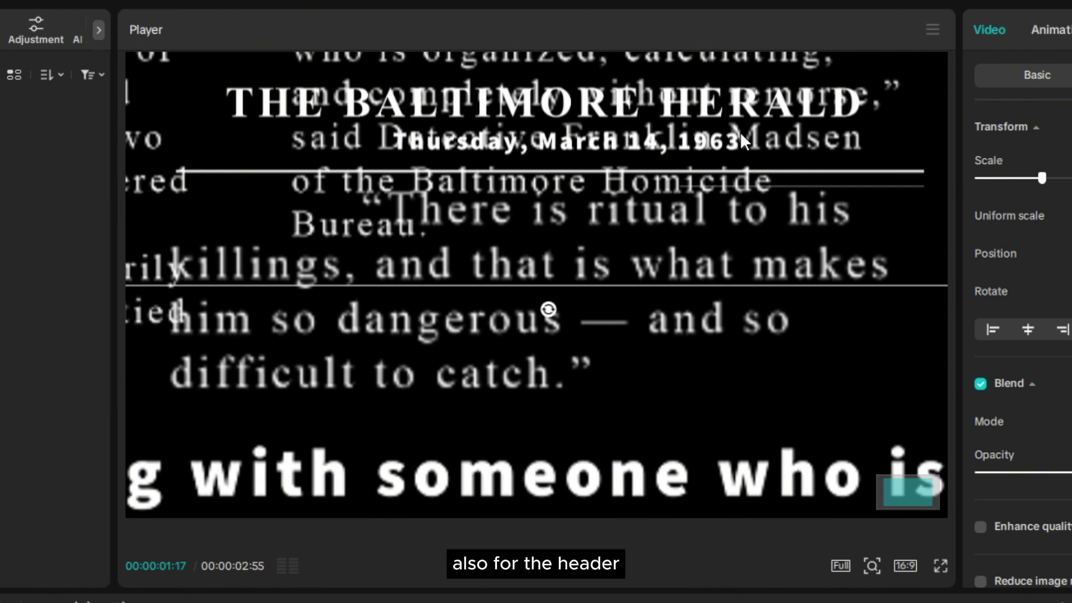
Centre the headline layer horizontally above the enlarged paragraph
mouse_move(740, 132)
mouse_down()
mouse_move(711, 131)
mouse_move(726, 135)
mouse_up()
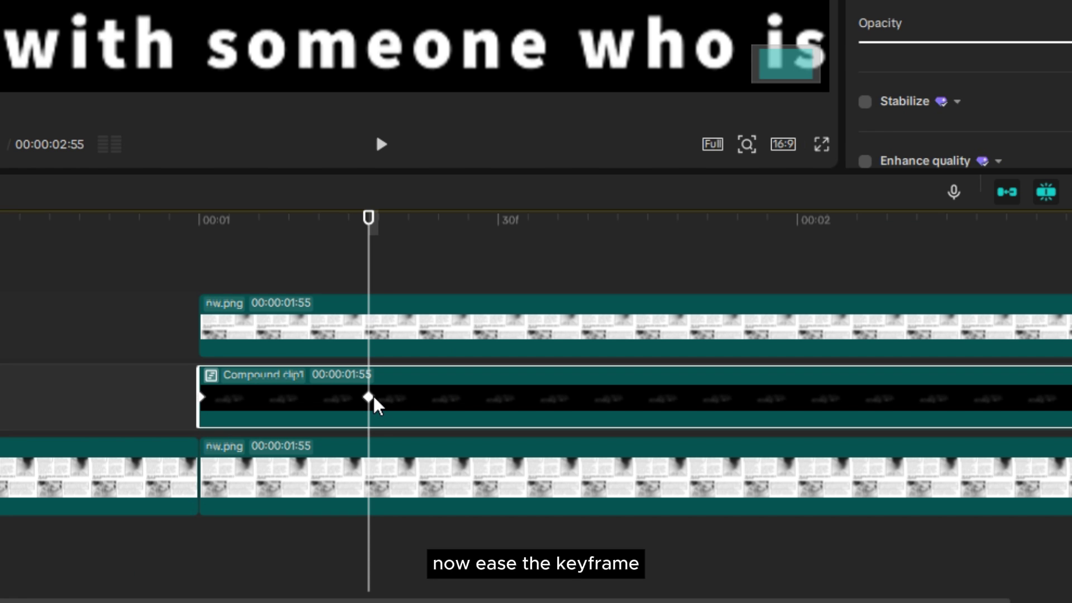
Apply the Ease preset curve to the compound clip's second keyframe
right_click(371, 400)
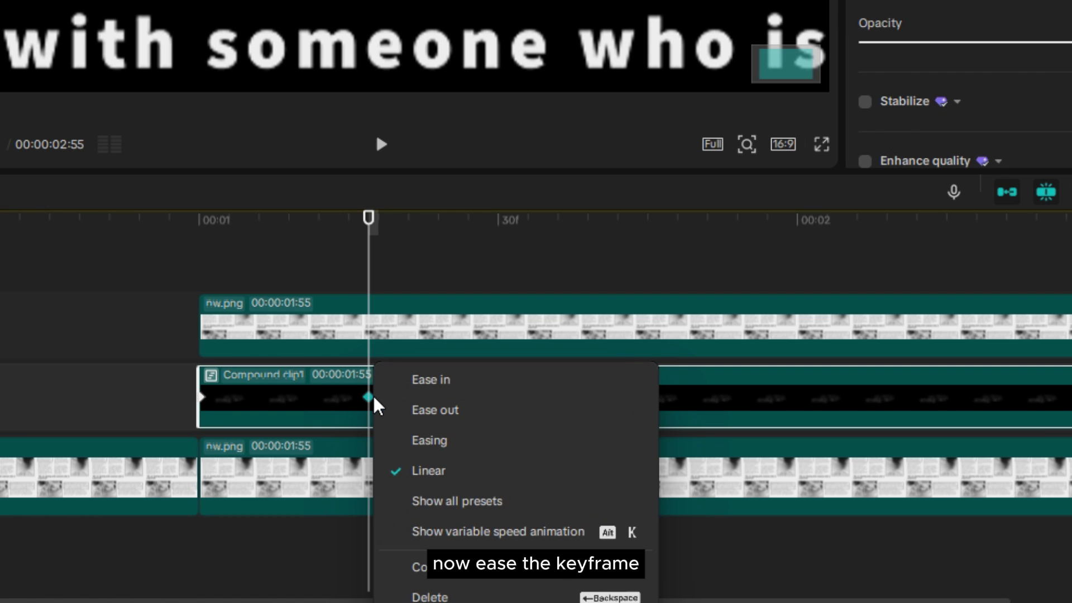
click(486, 500)
click(779, 451)
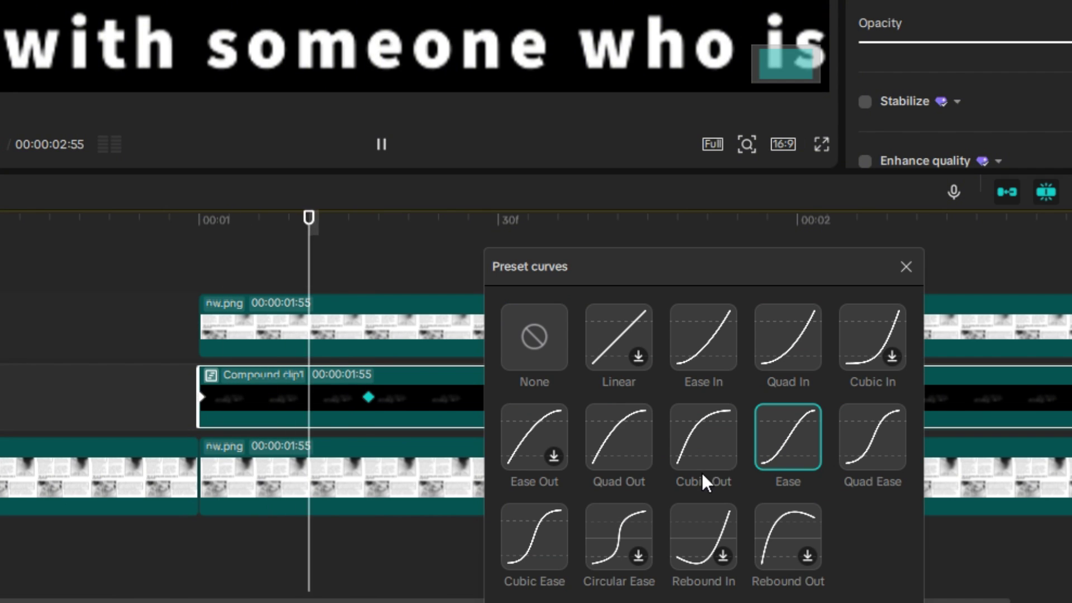
click(905, 269)
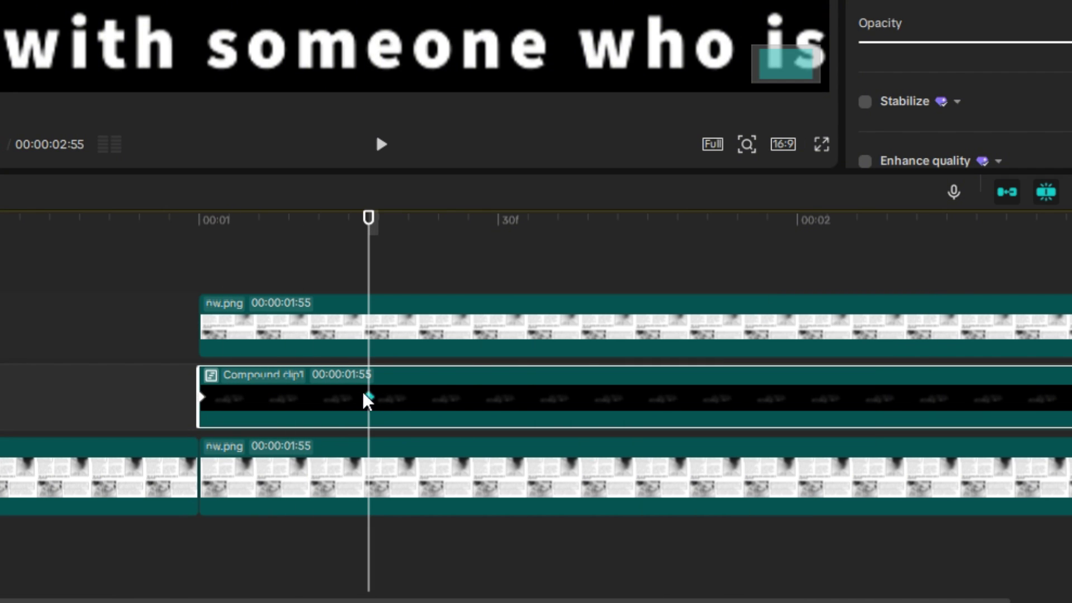
Delay the compound clip's second keyframe to about 00:00:01:40 and play back the slower movement
drag(371, 403, 600, 413)
drag(365, 236, 201, 247)
key(space)
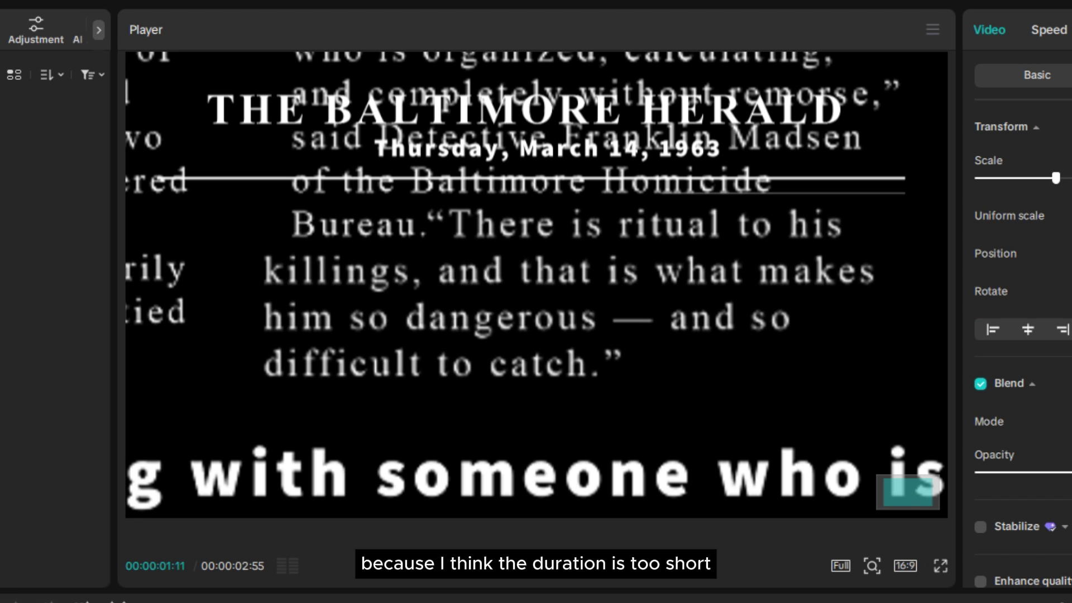
key(Right)
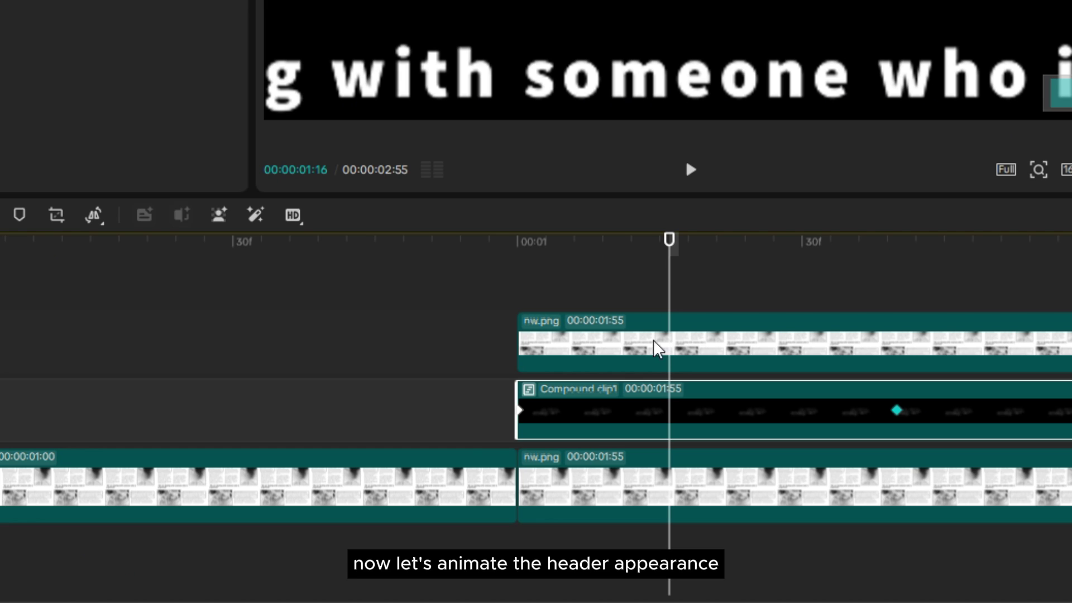
Give the headline layer a Slide Down entrance animation with a duration of 1 second
click(646, 361)
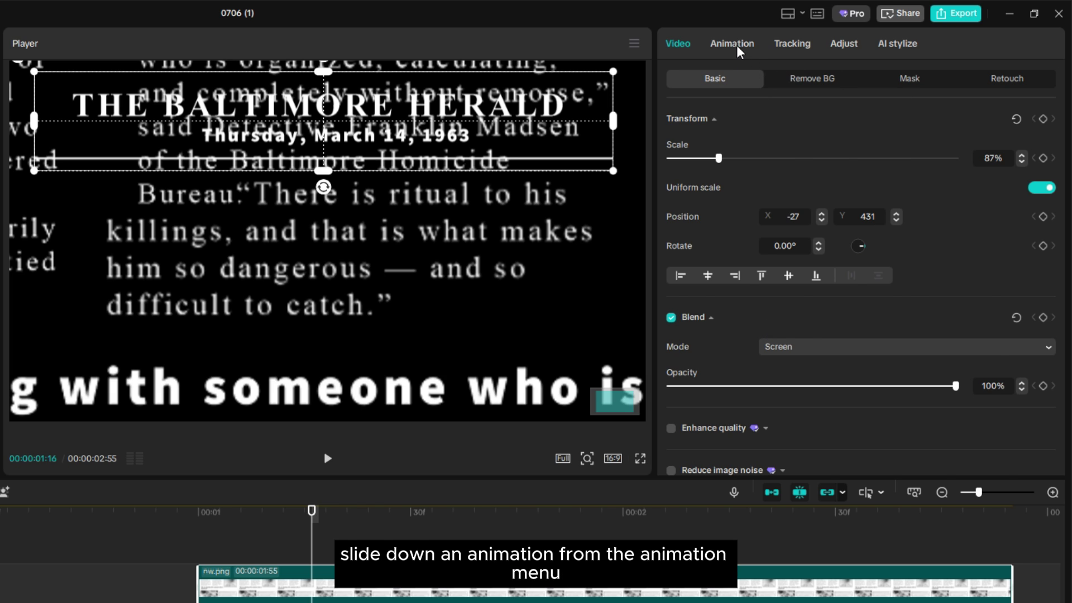
click(737, 47)
click(928, 204)
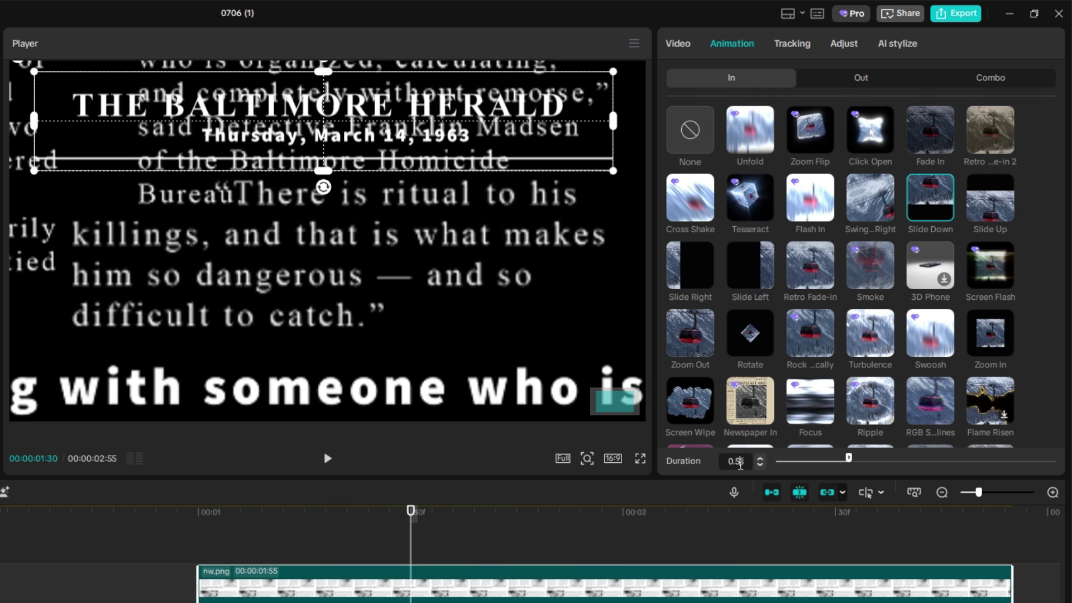
click(740, 463)
text(1s)
key(Return)
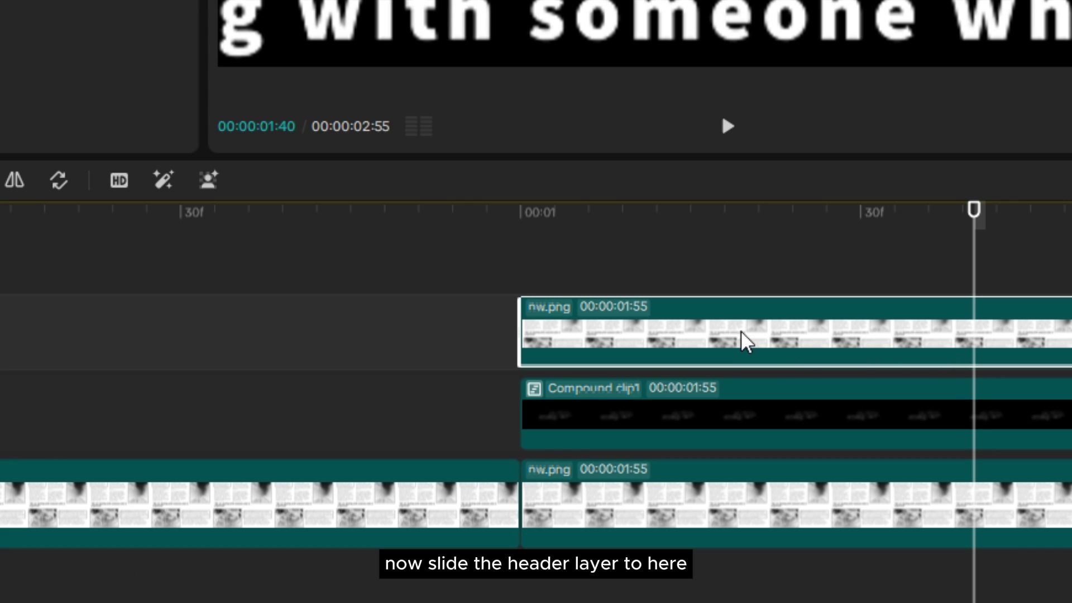
Shift the headline layer to start at about 00:00:01:11 and preview its entrance
drag(742, 342, 866, 344)
drag(882, 218, 600, 217)
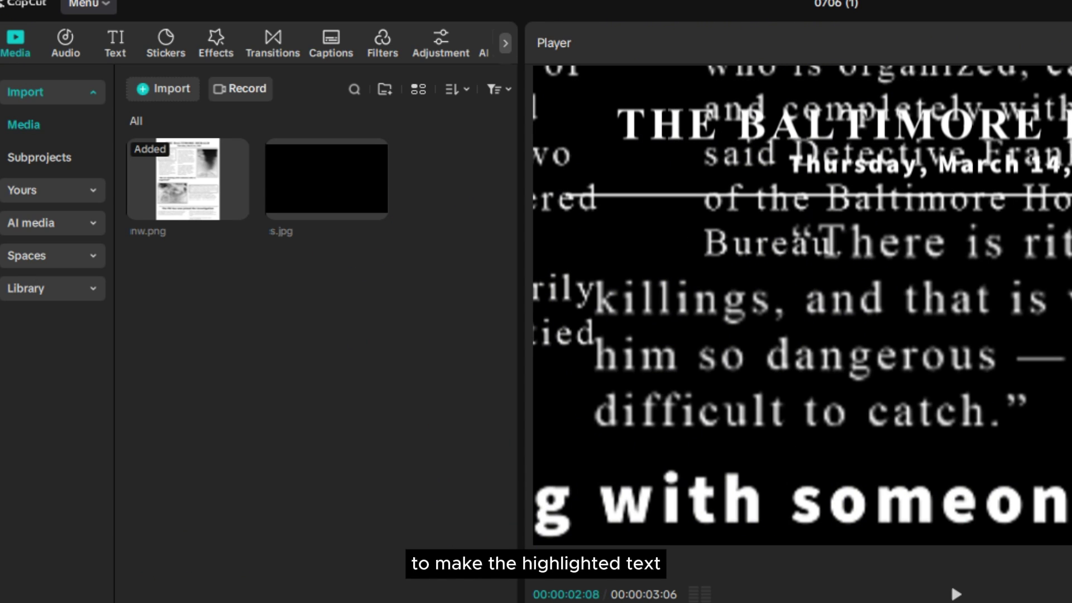
Place the black s.jpg image on a track between the newspaper and the compound clip, around 00:00:01:00
drag(327, 179, 312, 466)
drag(444, 493, 492, 531)
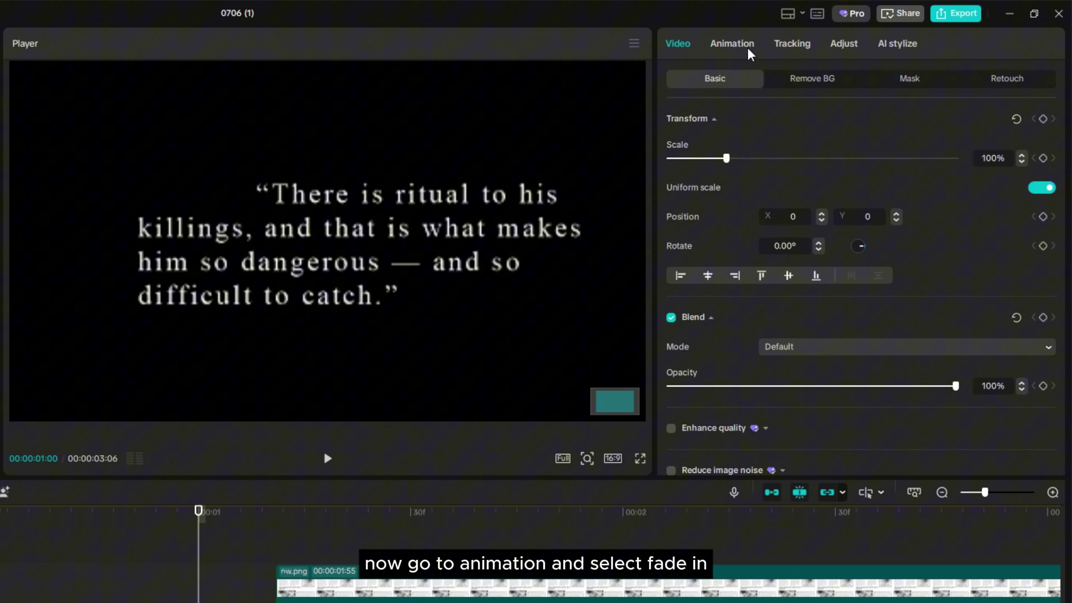
Give the black s.jpg layer a 1.0-second Fade In animation, lower its opacity and play back the sequence
click(747, 47)
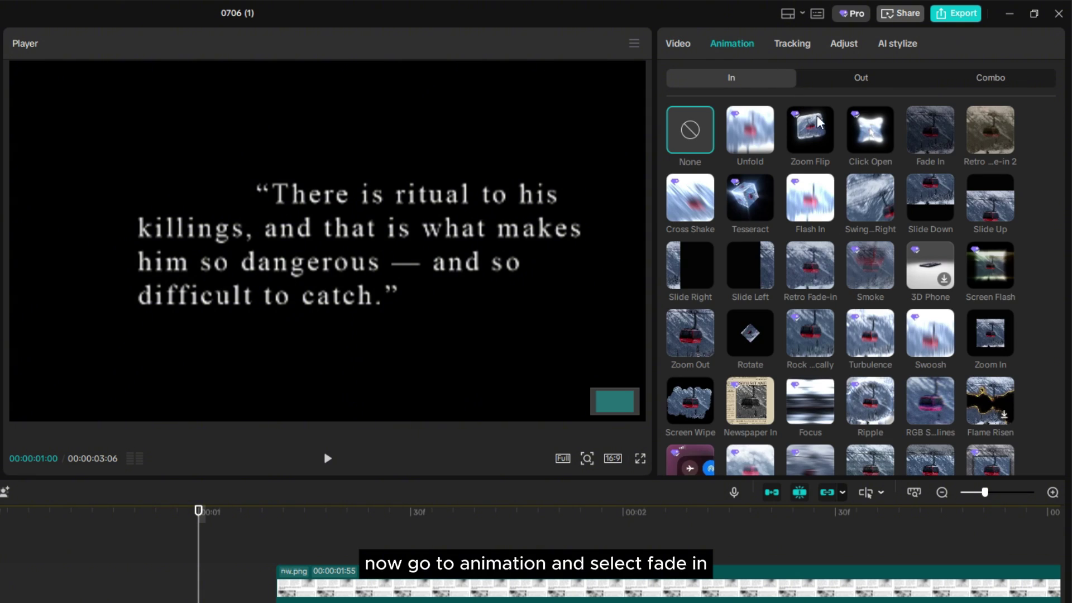
click(937, 131)
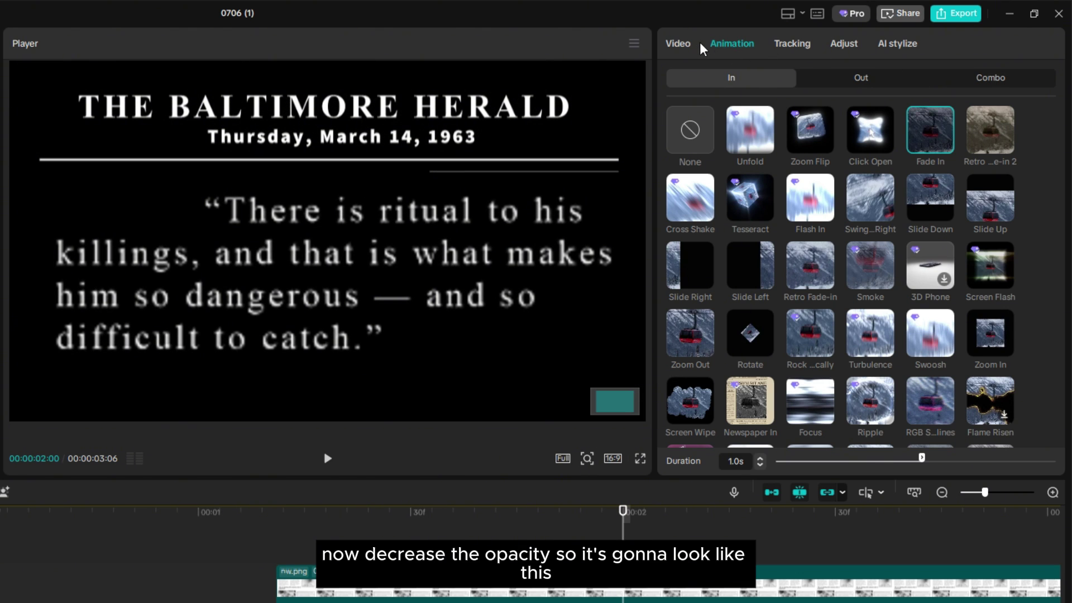
click(682, 45)
drag(844, 386, 890, 391)
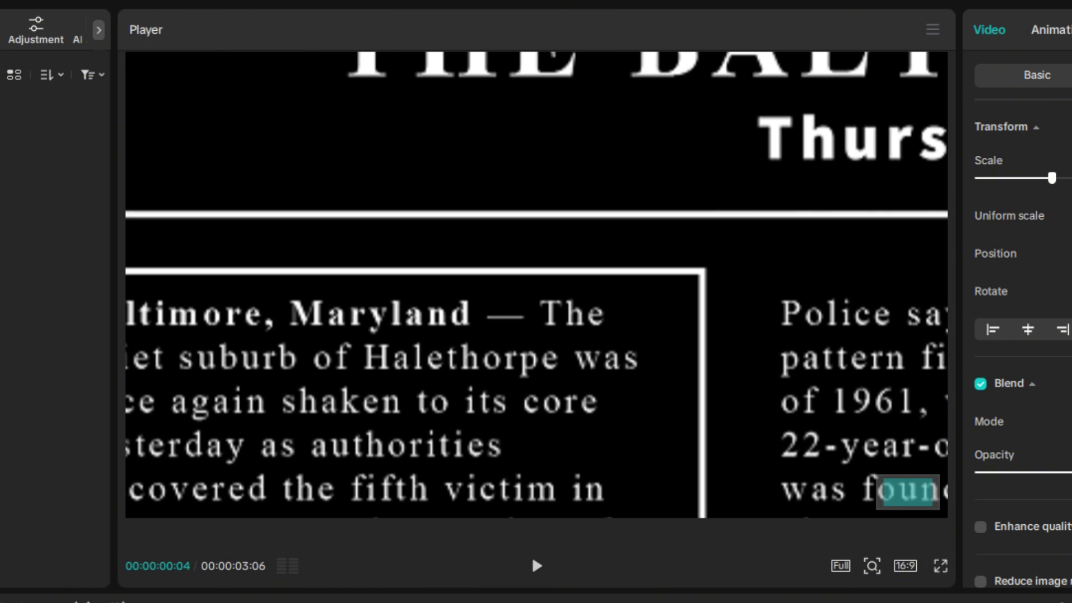
key(space)
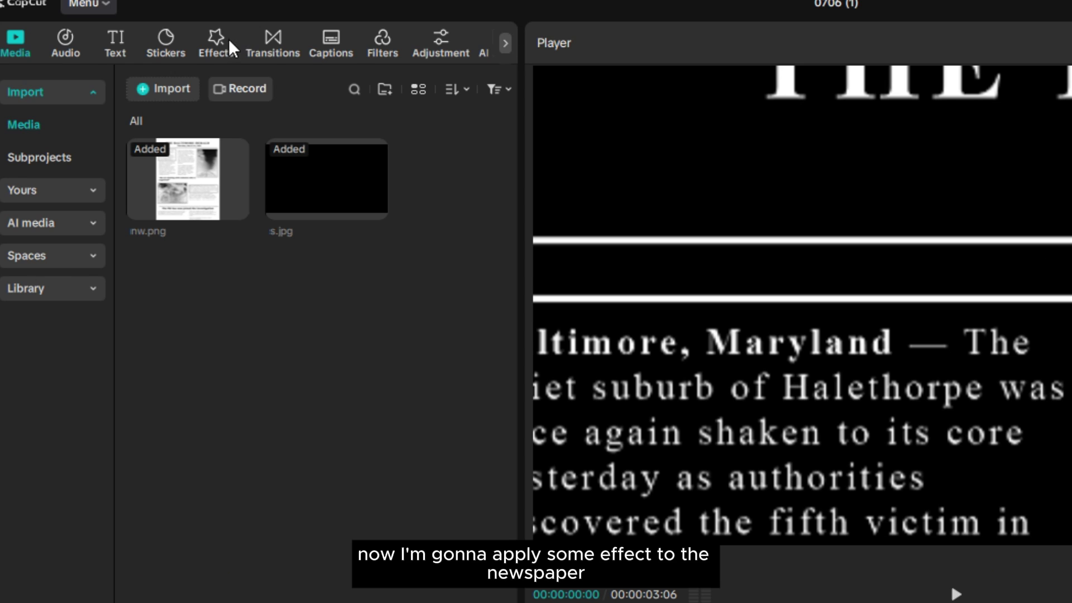
Search the effects for "chromatic" and place Chromatic Quirk directly above the newspaper layer, starting at 00:00:00:00
click(229, 40)
click(285, 90)
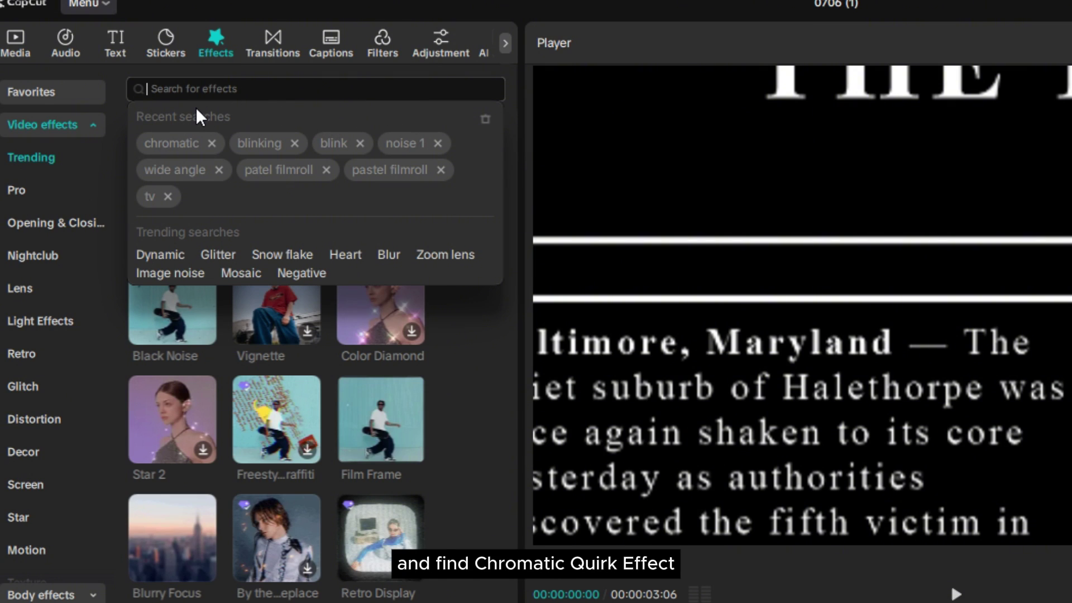
click(172, 144)
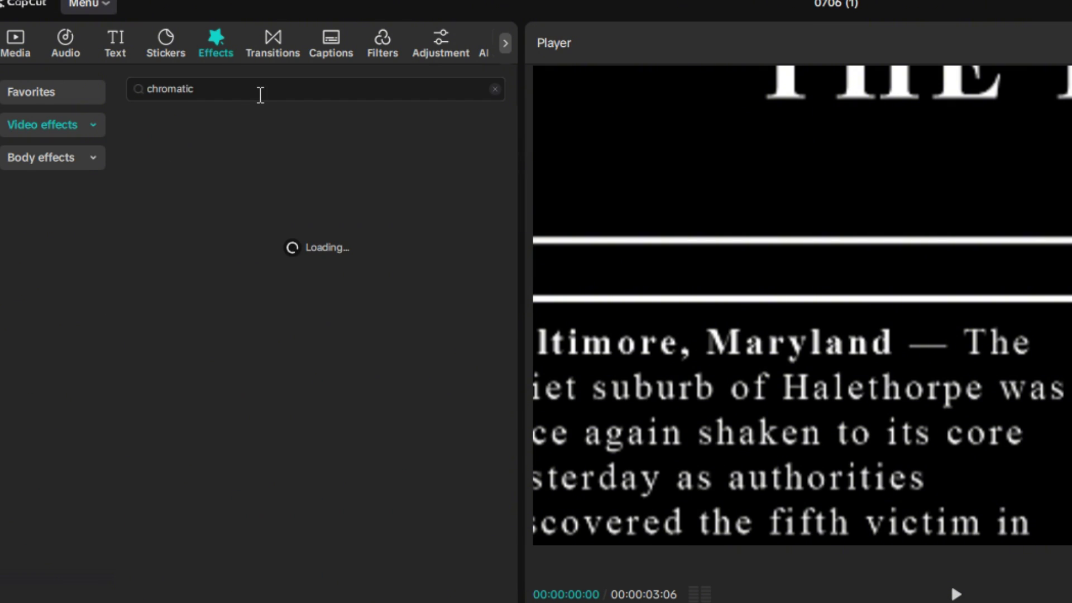
drag(377, 173, 122, 438)
scroll(126, 335, down, 2)
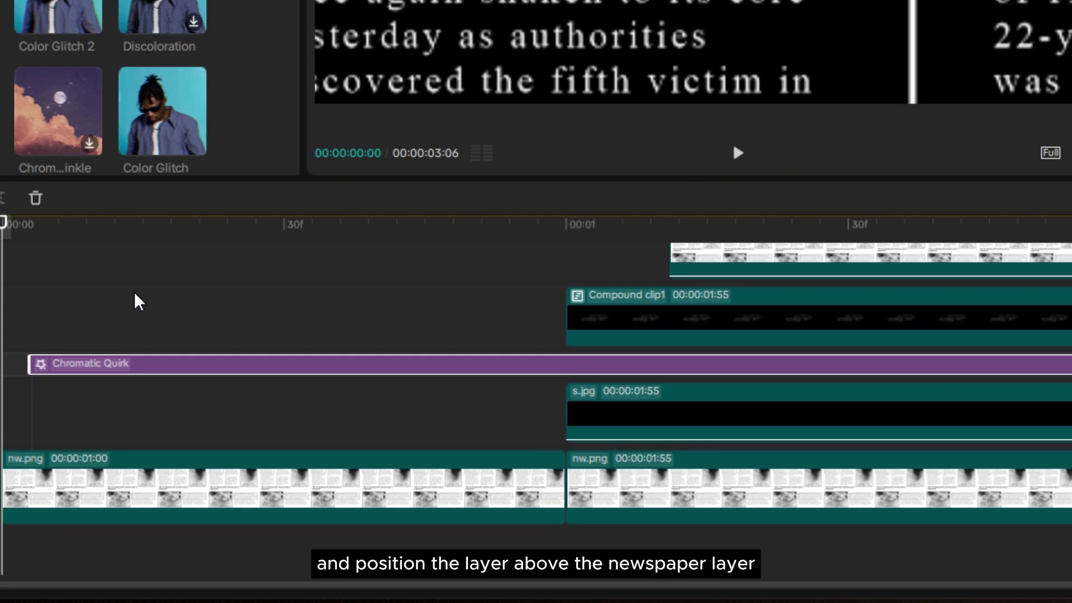
drag(169, 368, 119, 452)
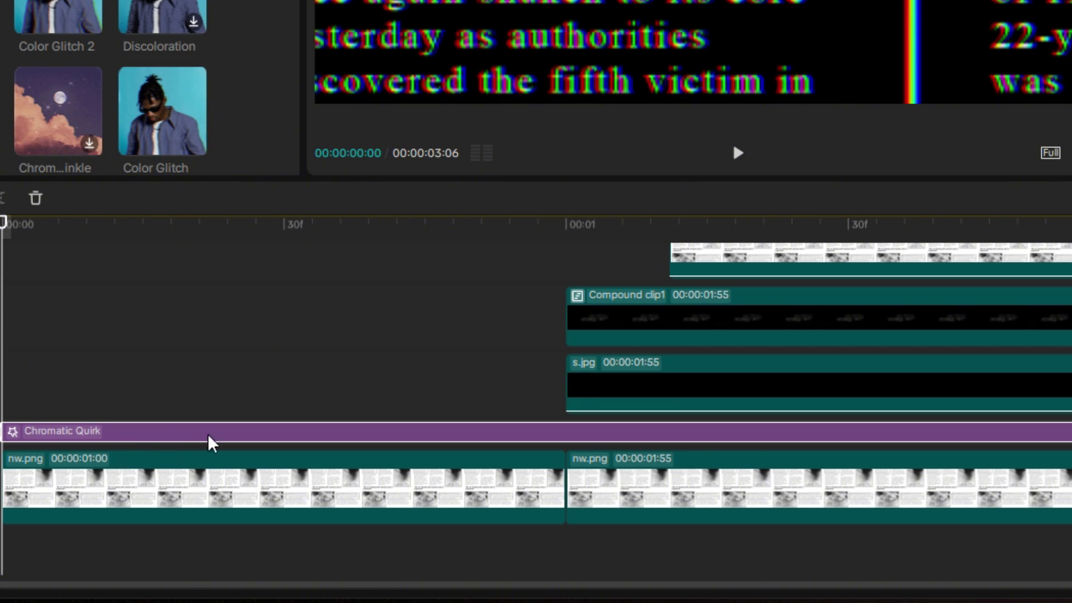
Set the Chromatic Quirk effect's lateral chromatic aberration to 56
mouse_move(842, 180)
mouse_down()
mouse_move(828, 182)
mouse_move(837, 180)
mouse_up()
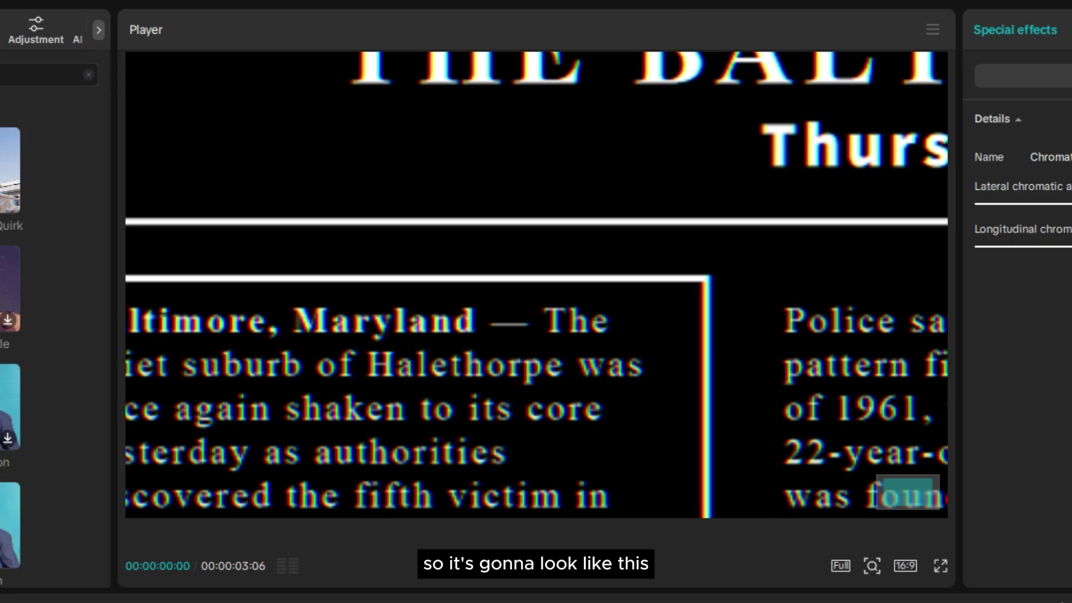
click(535, 564)
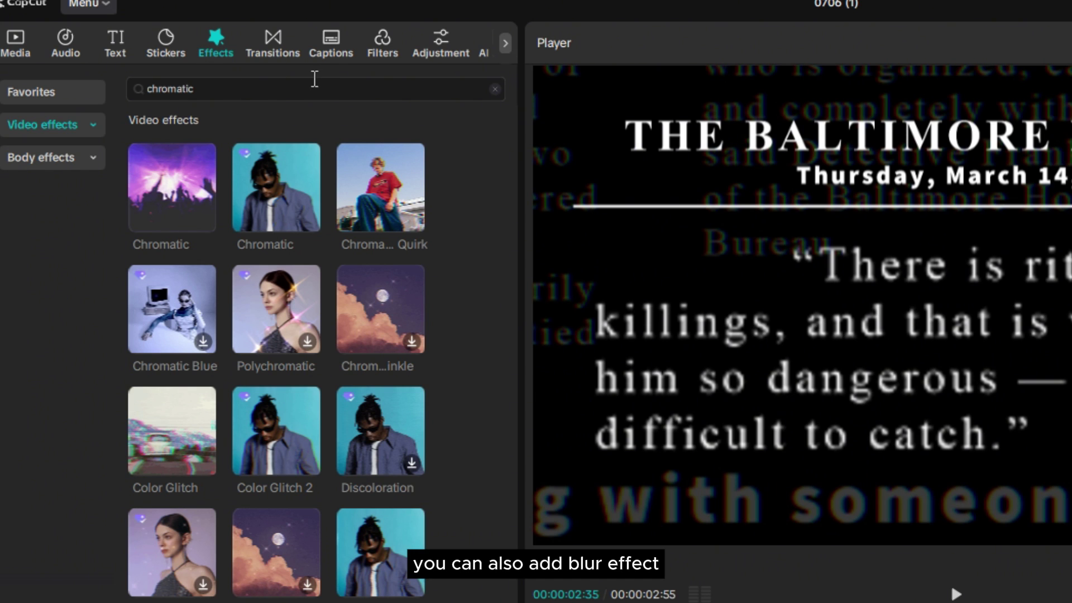
Add the Blur effect from the favourite effects at 00:00:01:00, on a track between the s.jpg layer and Chromatic Quirk
click(52, 96)
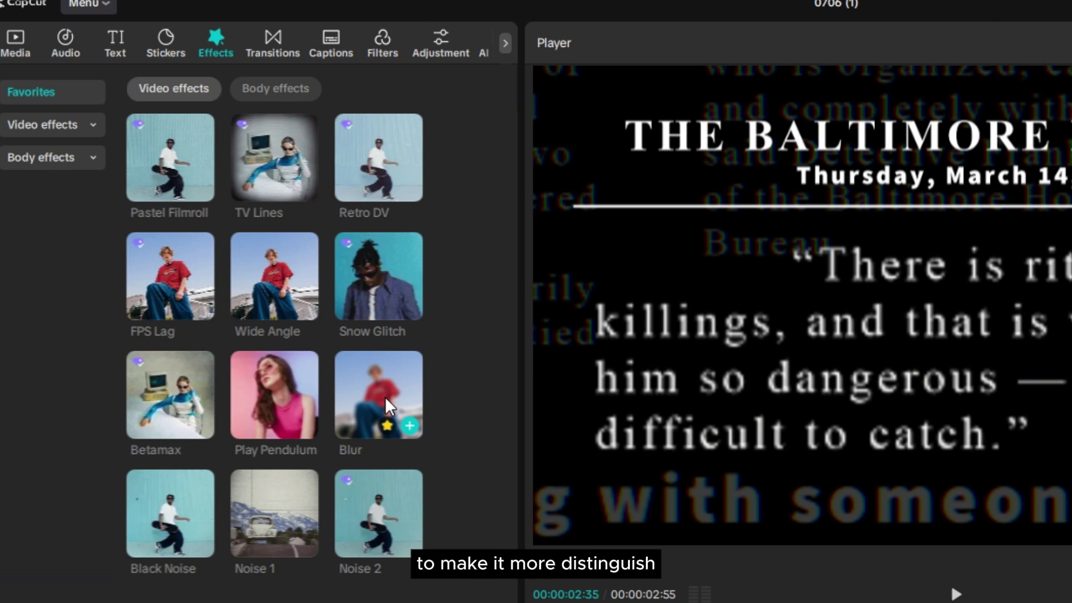
drag(386, 399, 536, 507)
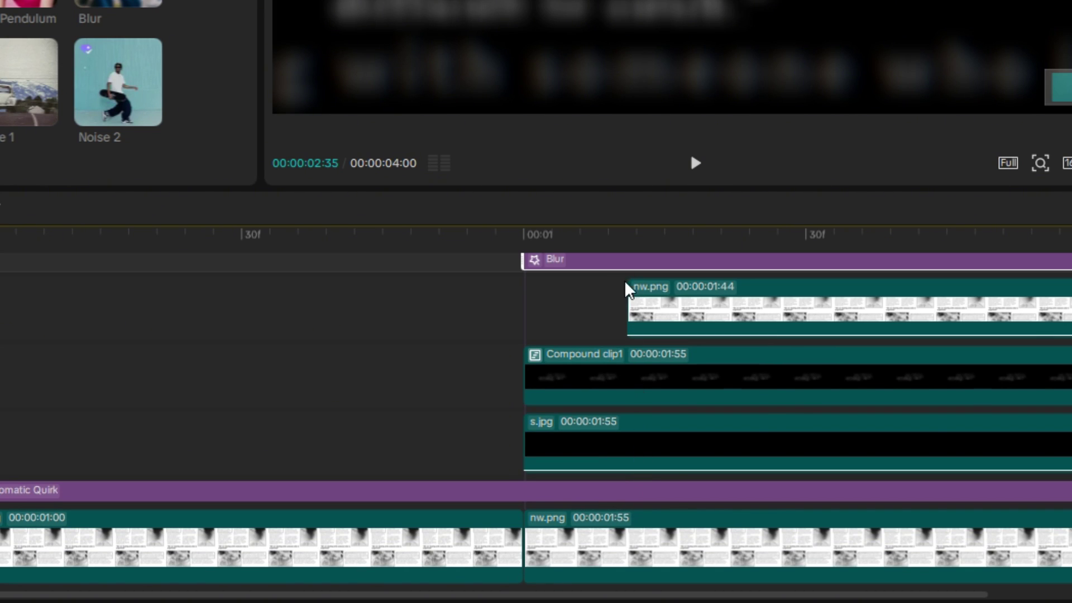
drag(604, 259, 610, 449)
scroll(604, 430, down, 1)
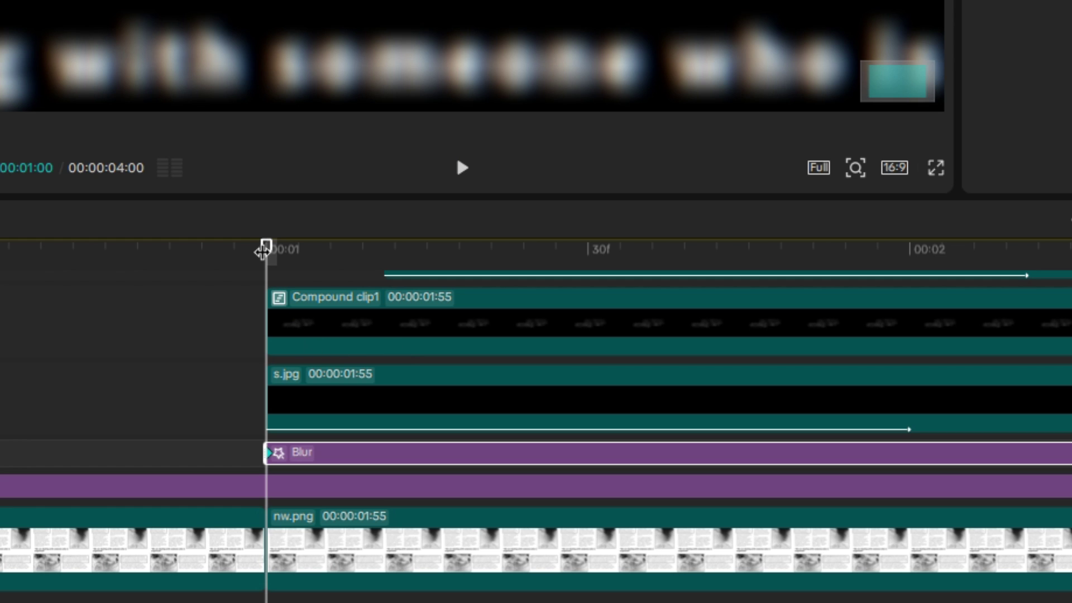
Keyframe the Blur effect's strength from 0 at 00:00:01:00 to 16 at 00:00:01:05 and play back the sequence
drag(263, 251, 320, 252)
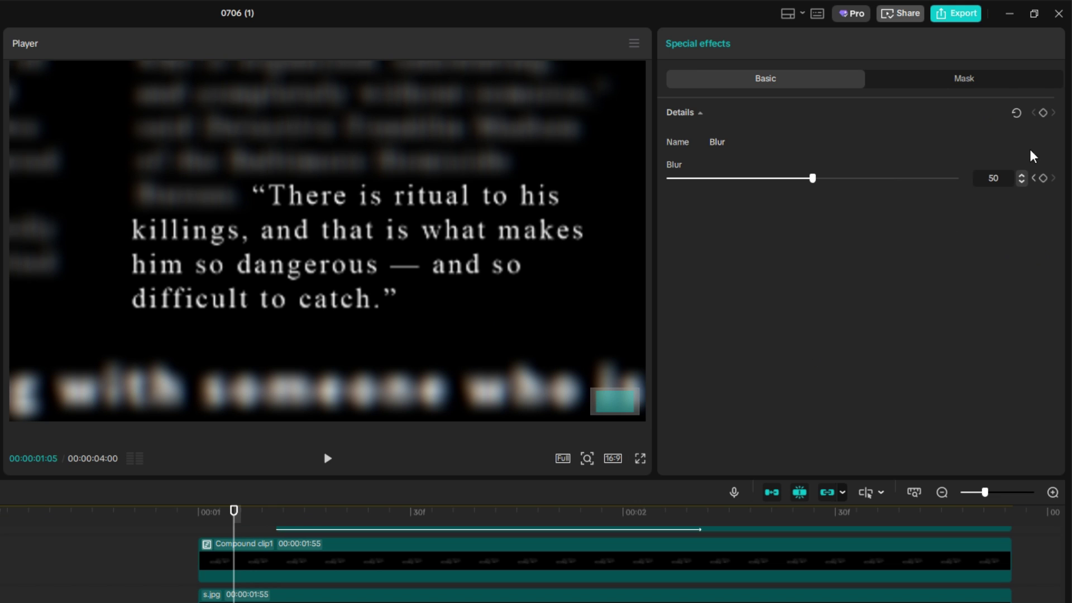
click(1034, 178)
drag(812, 179, 529, 267)
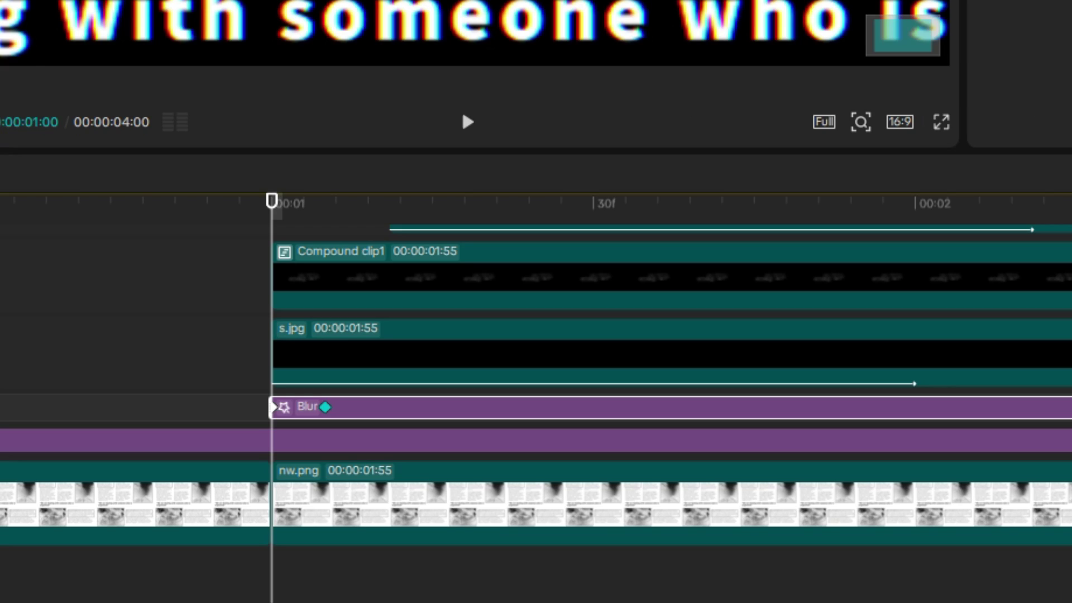
click(1054, 178)
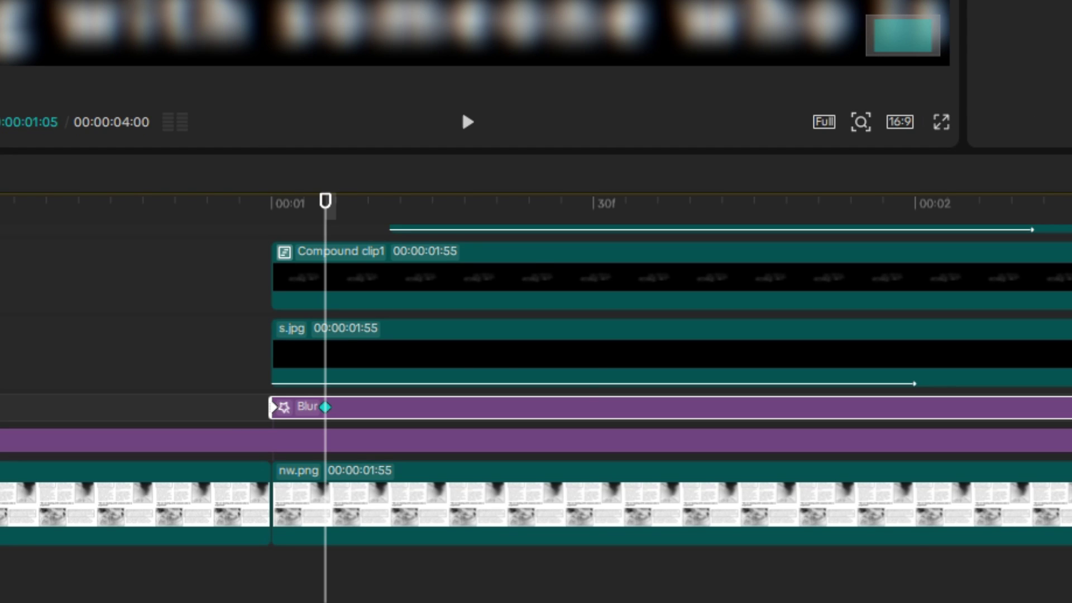
drag(807, 181, 712, 183)
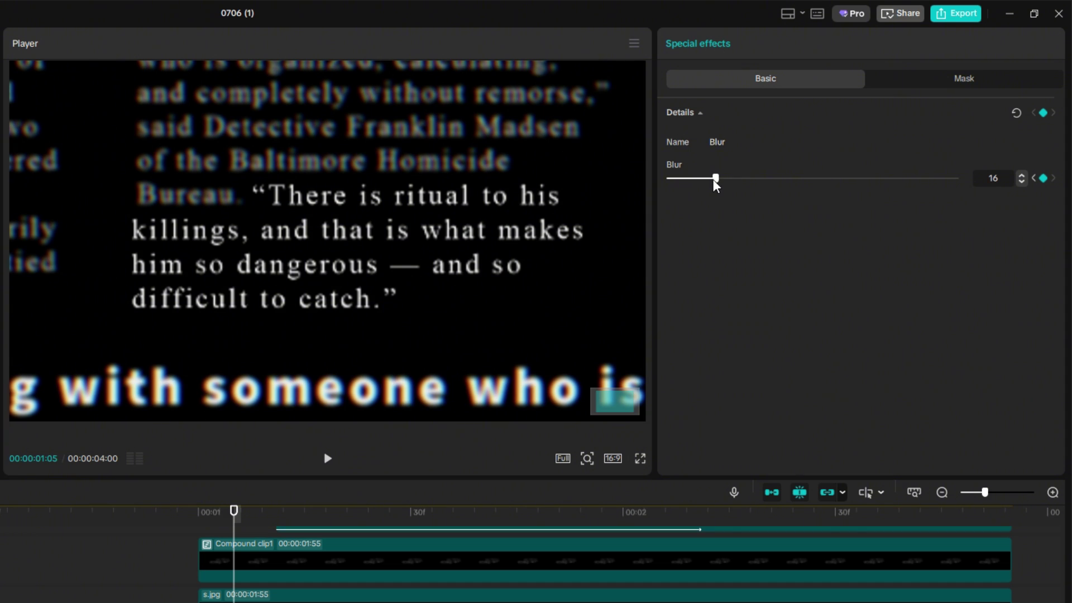
drag(227, 504, 358, 477)
key(space)
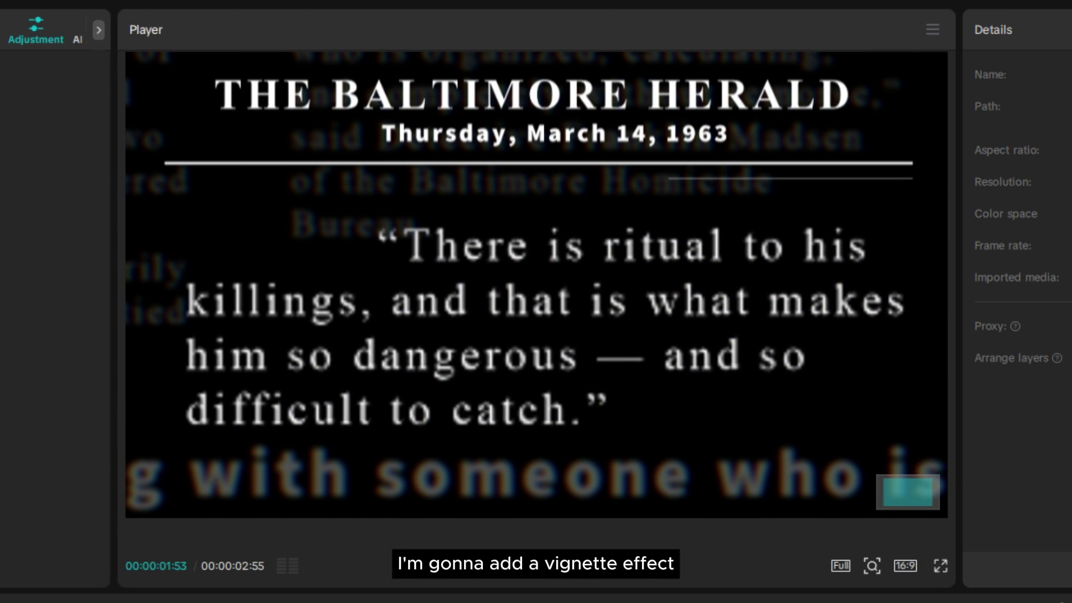
Place an adjustment layer above all the clips, increase its vignette and play back the sequence
drag(266, 180, 149, 300)
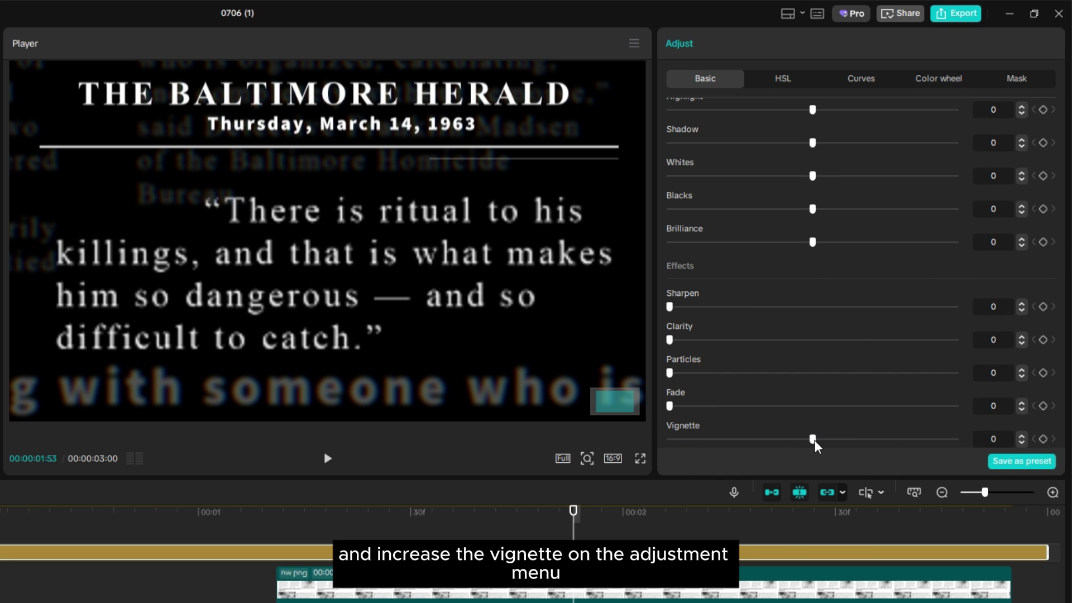
mouse_move(814, 443)
mouse_down()
mouse_move(924, 444)
mouse_move(858, 443)
mouse_move(886, 445)
mouse_up()
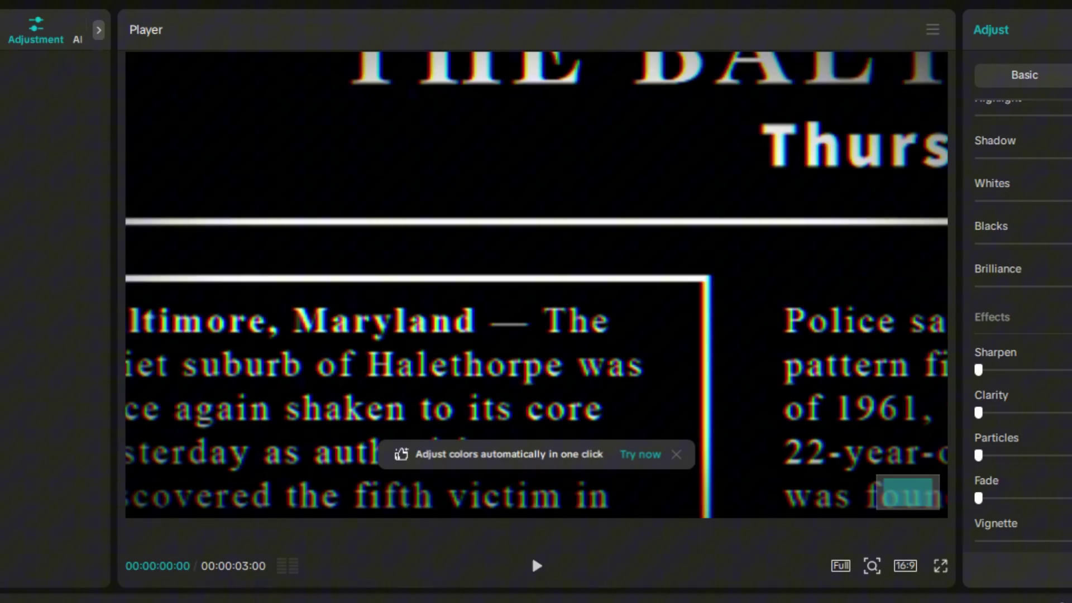
key(space)
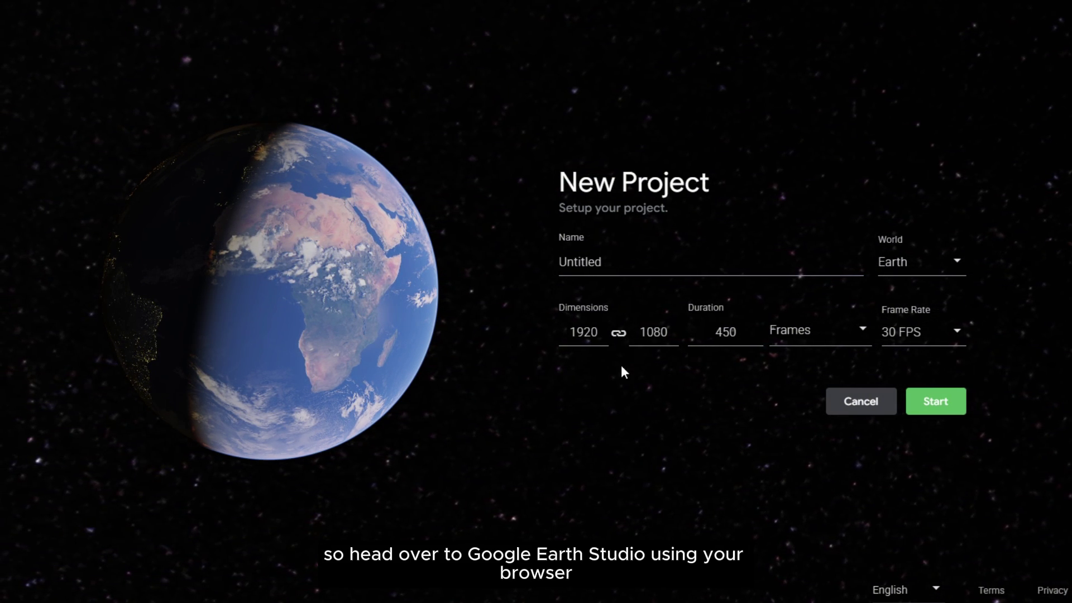
In Google Earth Studio, create a new project with unlinked dimensions of 1080 by 1920 pixels, keeping the other default settings
click(618, 335)
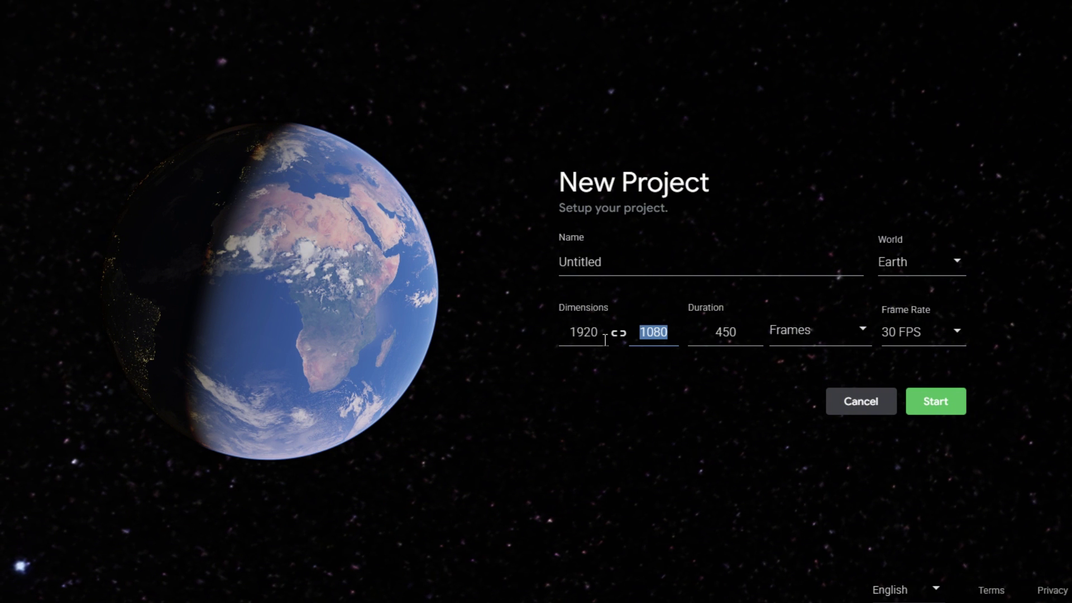
double_click(583, 336)
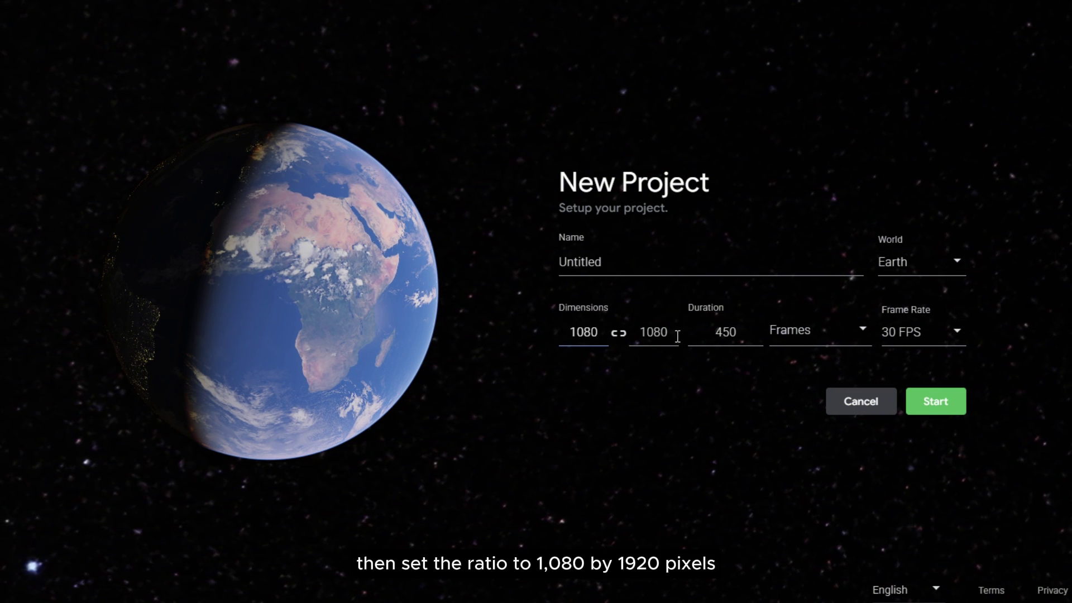
text(1921)
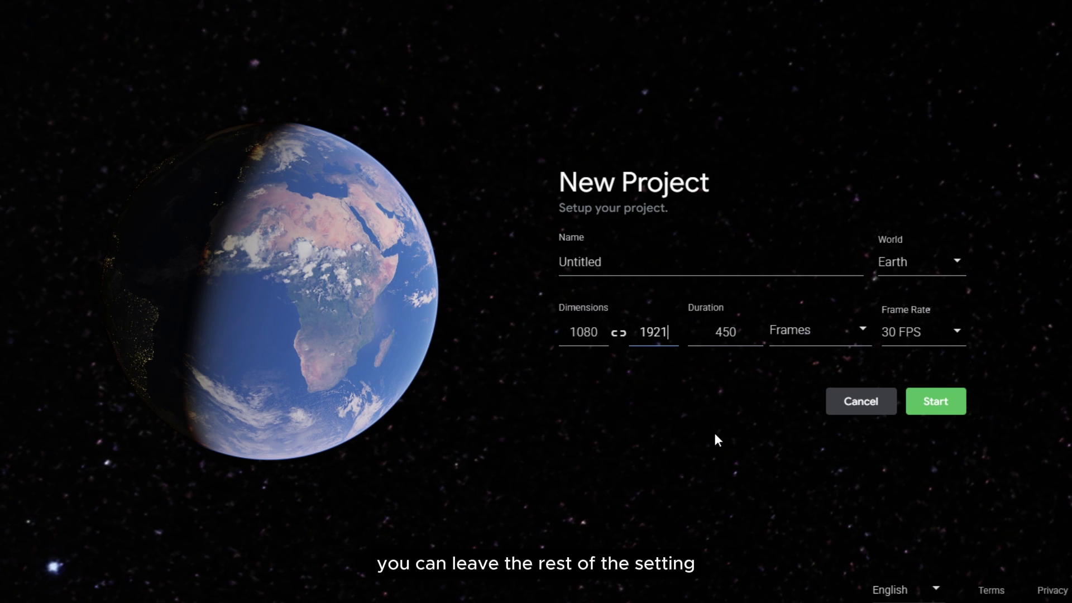
click(713, 431)
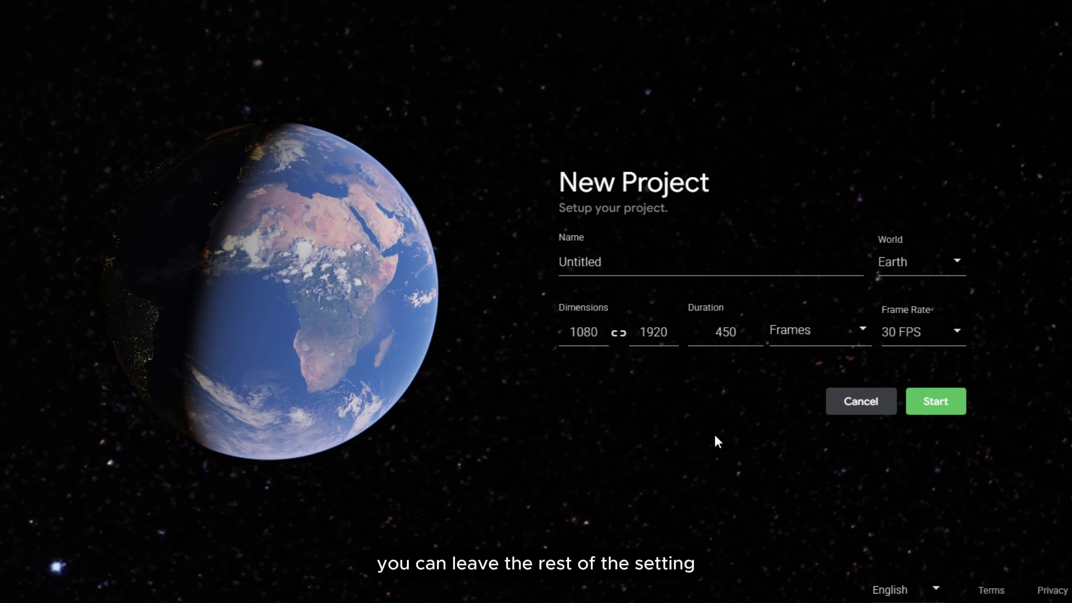
click(953, 405)
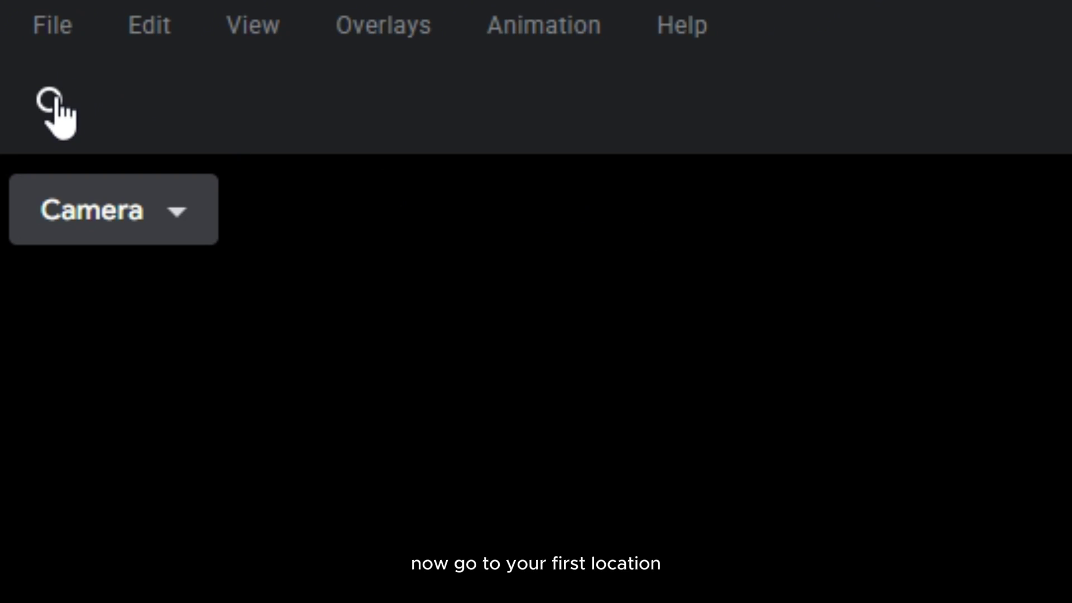
Move the camera to Pentagon Building, Washington, VA, USA and reposition the map around the building
click(56, 100)
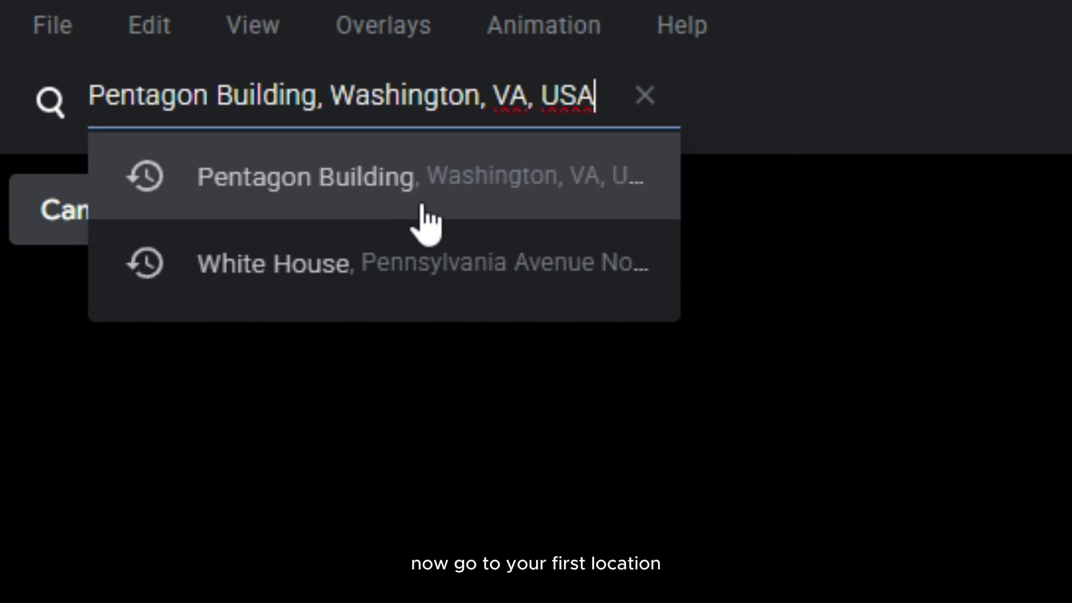
click(400, 215)
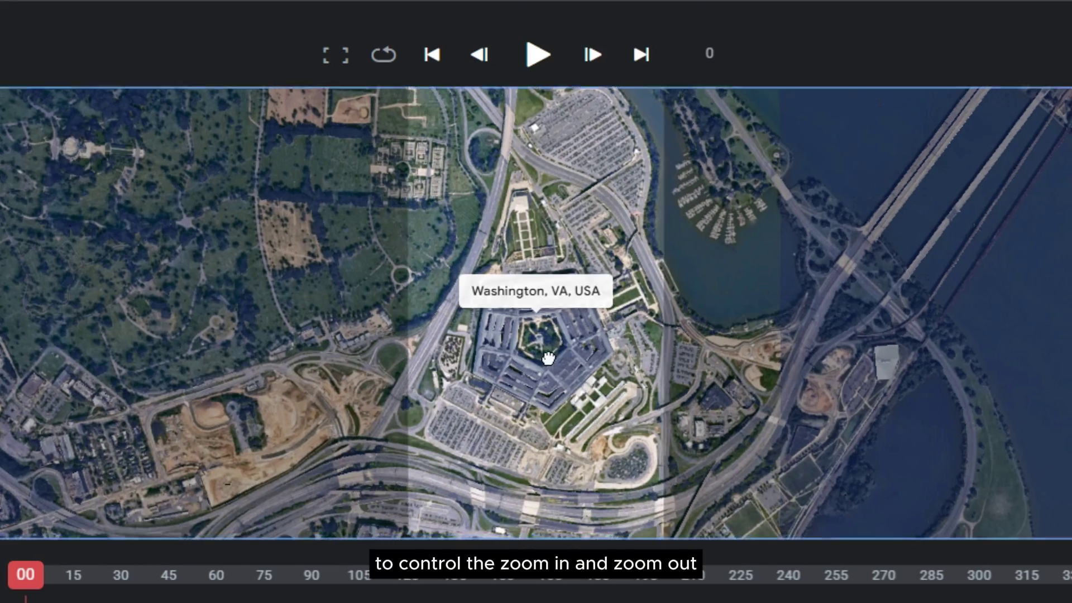
drag(565, 370, 541, 342)
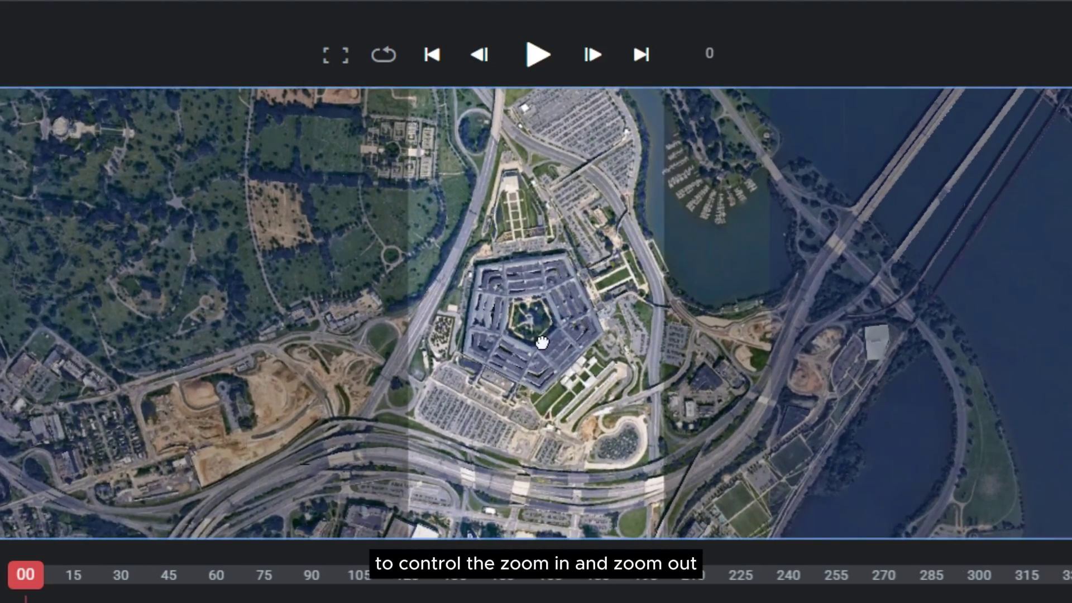
Raise the camera above the Pentagon to an altitude of 13380 m and add keyframes for all camera attributes at frame 0
scroll(544, 347, down, 4)
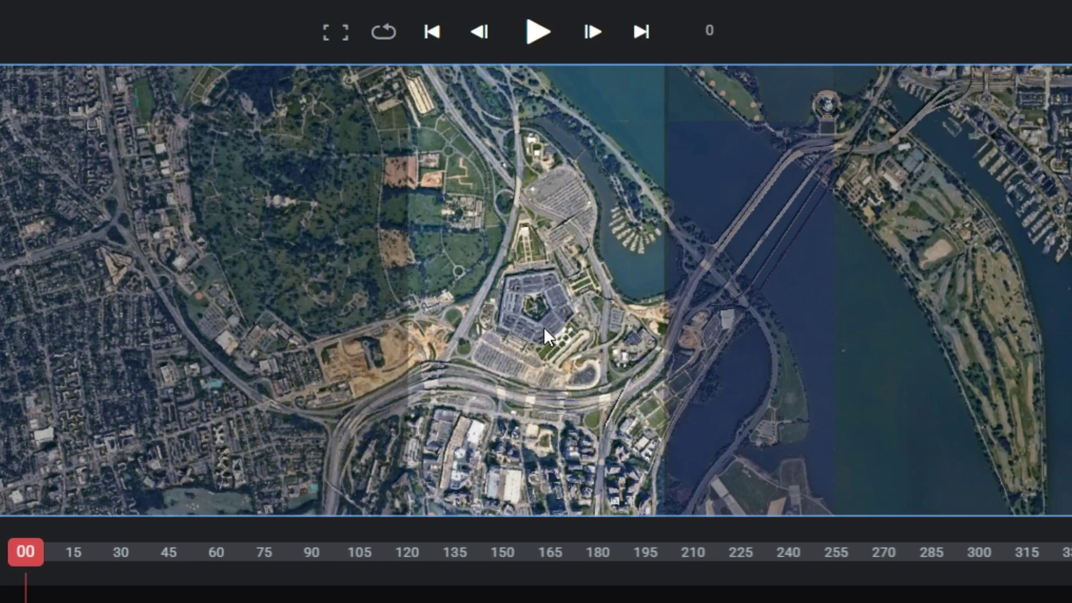
scroll(1014, 3, down, 5)
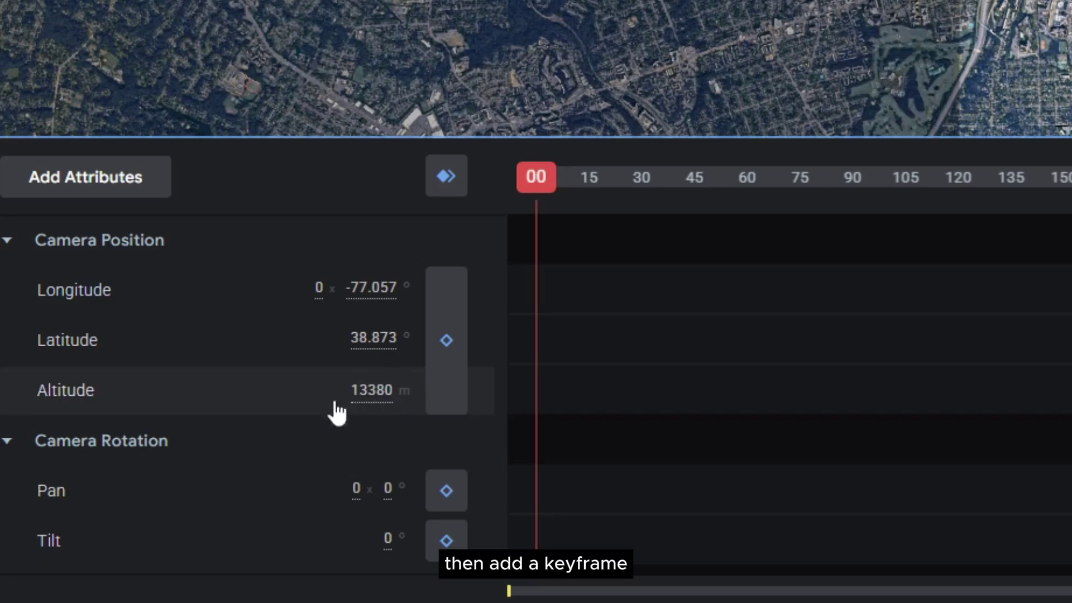
click(449, 193)
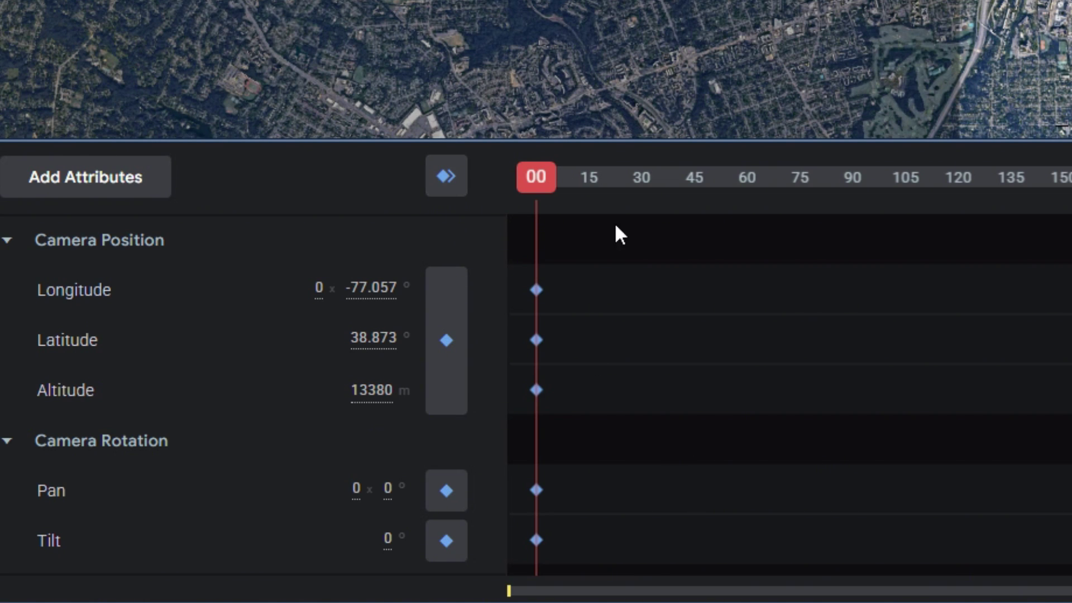
At frame 45, bring the camera down to an altitude of 4556 m and add keyframes for all camera attributes
drag(550, 190, 698, 209)
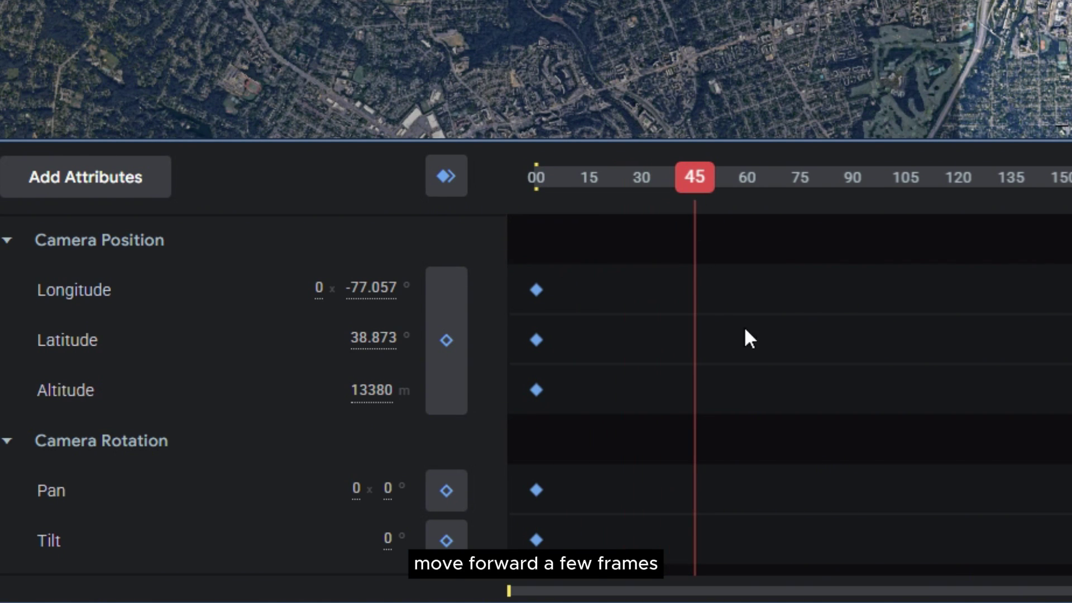
scroll(615, 342, up, 8)
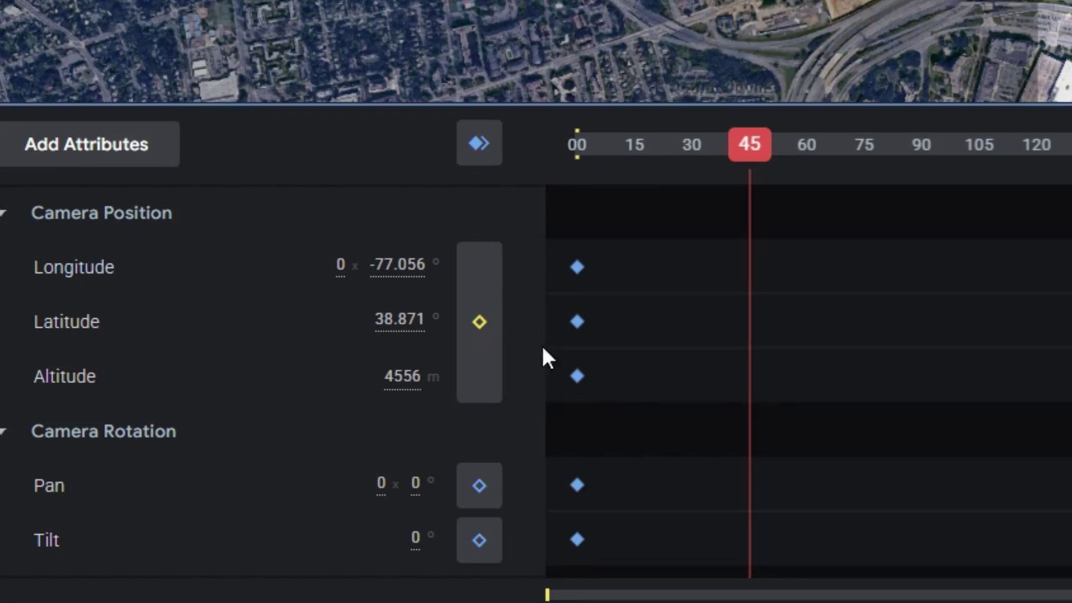
click(479, 143)
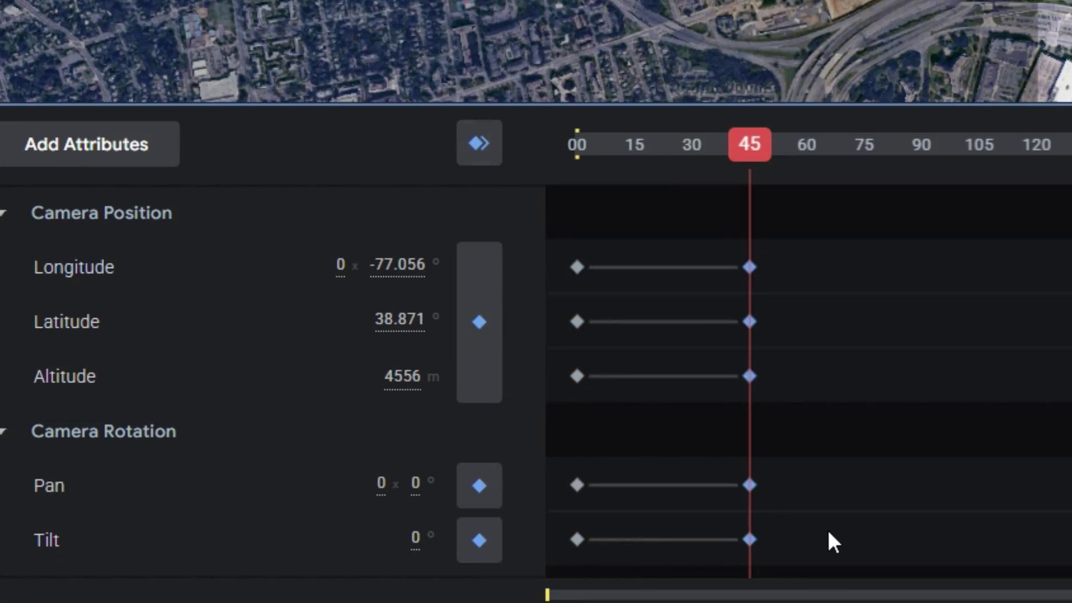
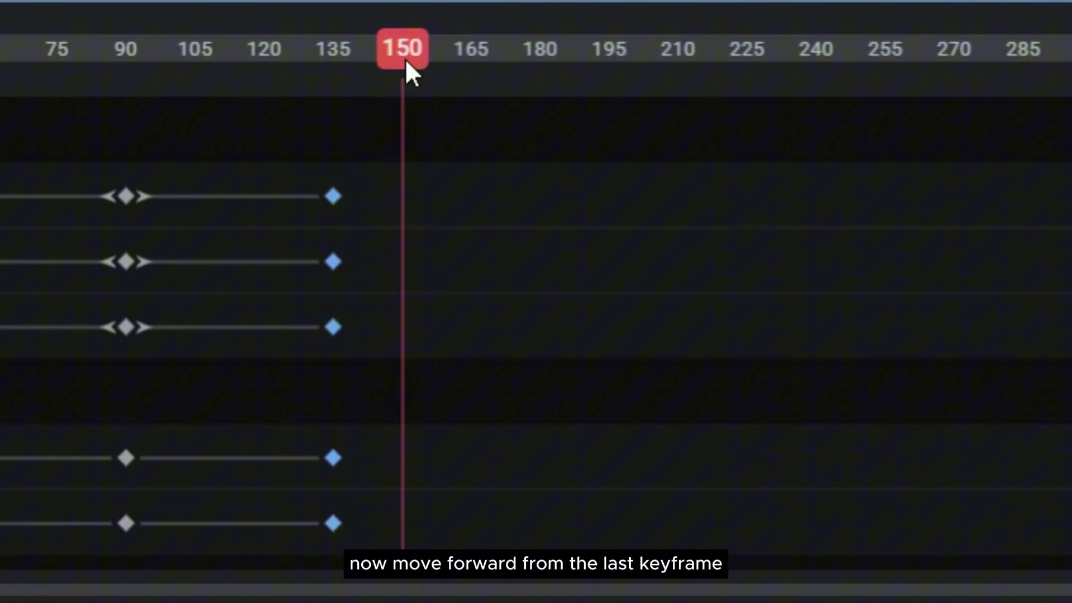
At frame 182, move the camera to the White House and set the camera altitude to 14333.06 m
drag(485, 599, 597, 602)
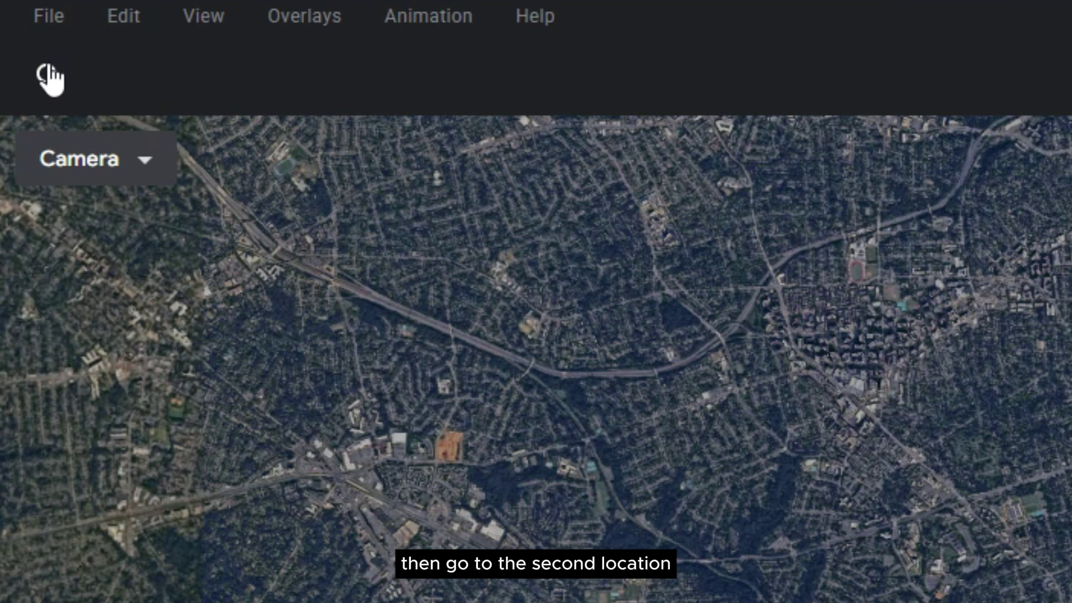
click(50, 78)
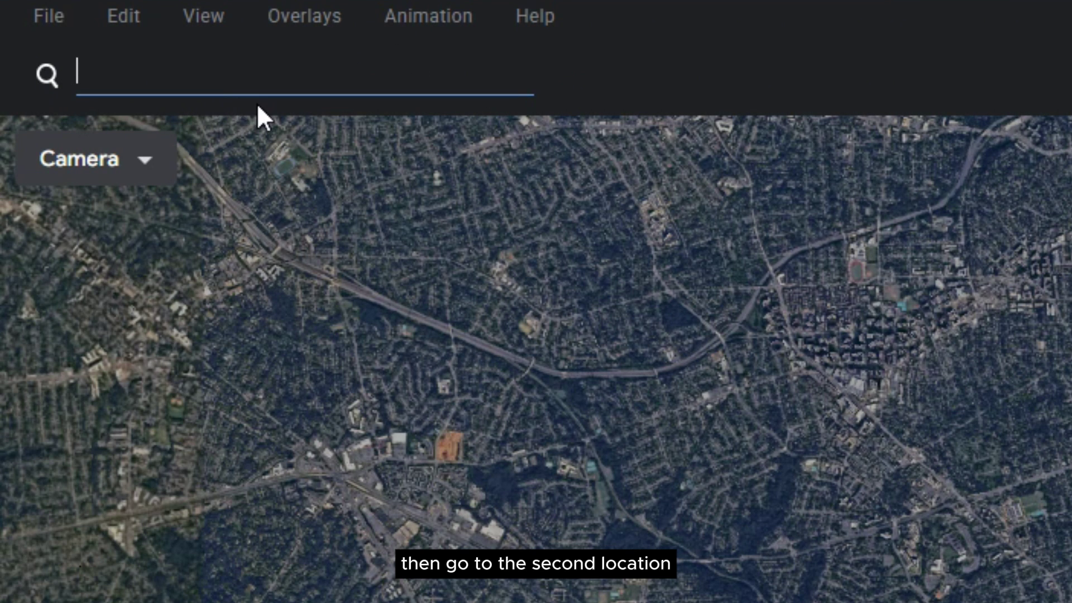
click(355, 202)
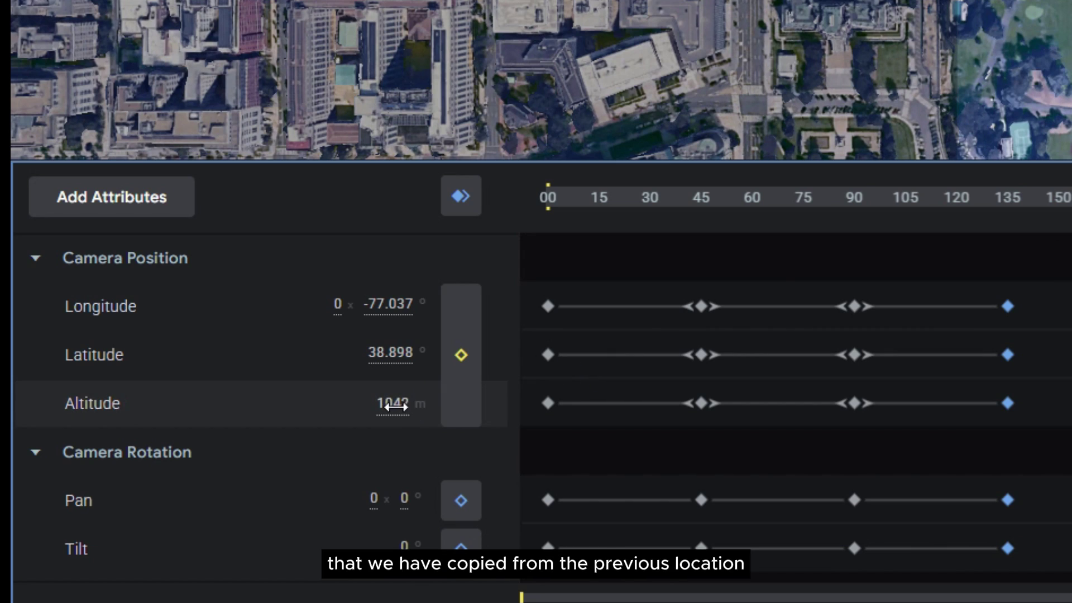
click(391, 404)
text(14333.06)
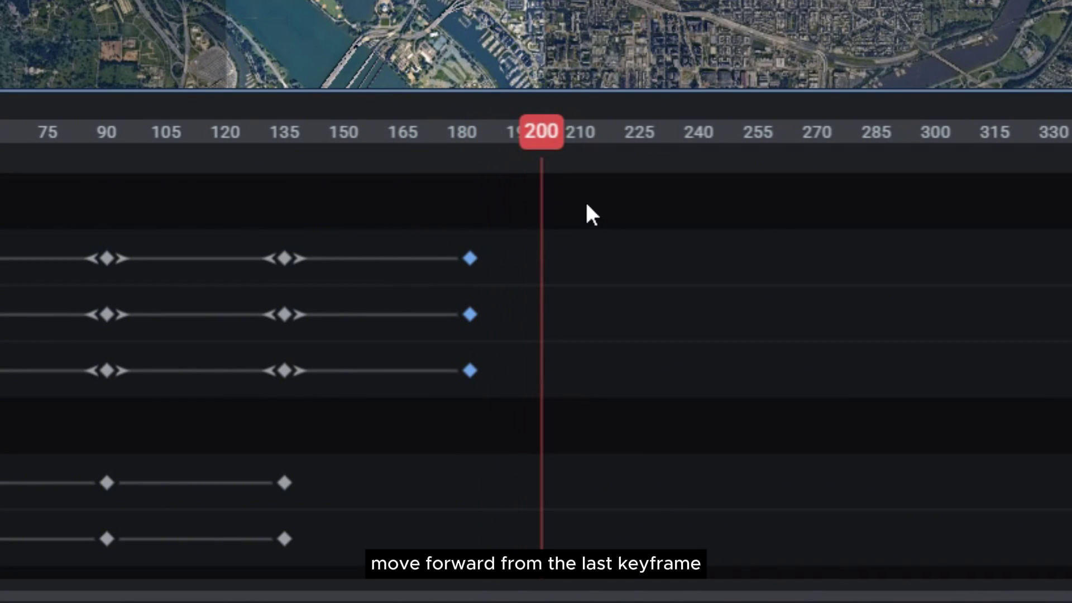
At frame 236, bring the camera down close over the White House, centre the building and keyframe all camera attributes
drag(543, 140, 681, 147)
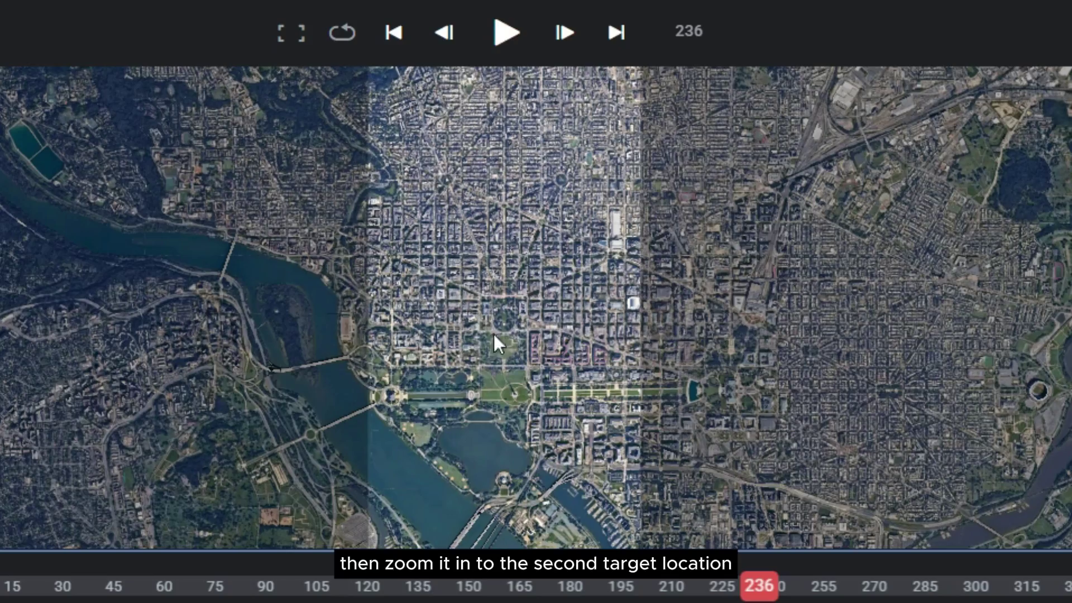
scroll(497, 343, up, 10)
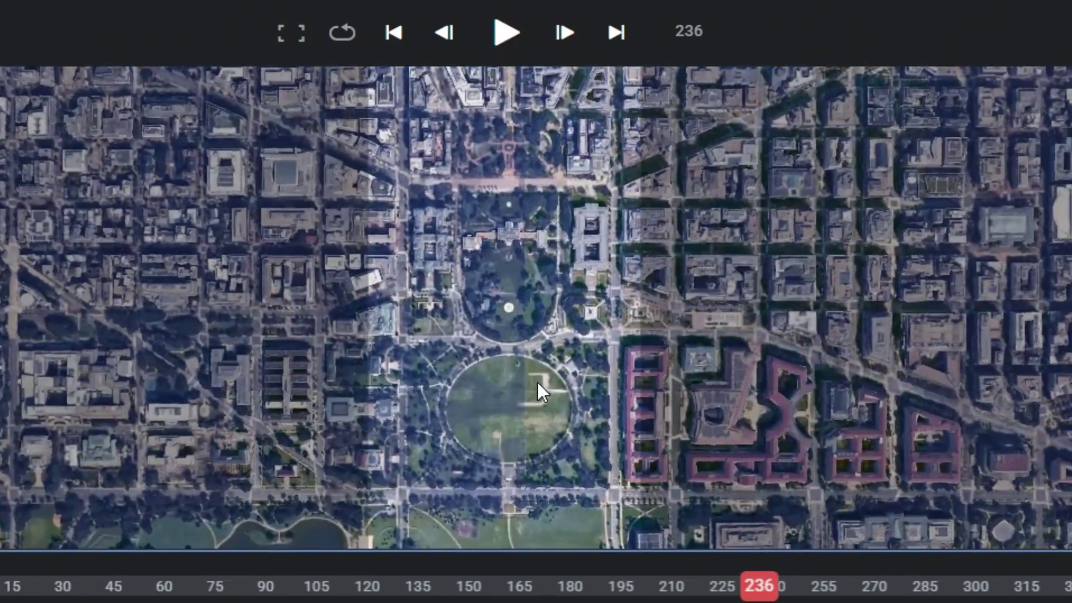
scroll(527, 239, up, 5)
drag(524, 218, 514, 332)
scroll(514, 305, up, 4)
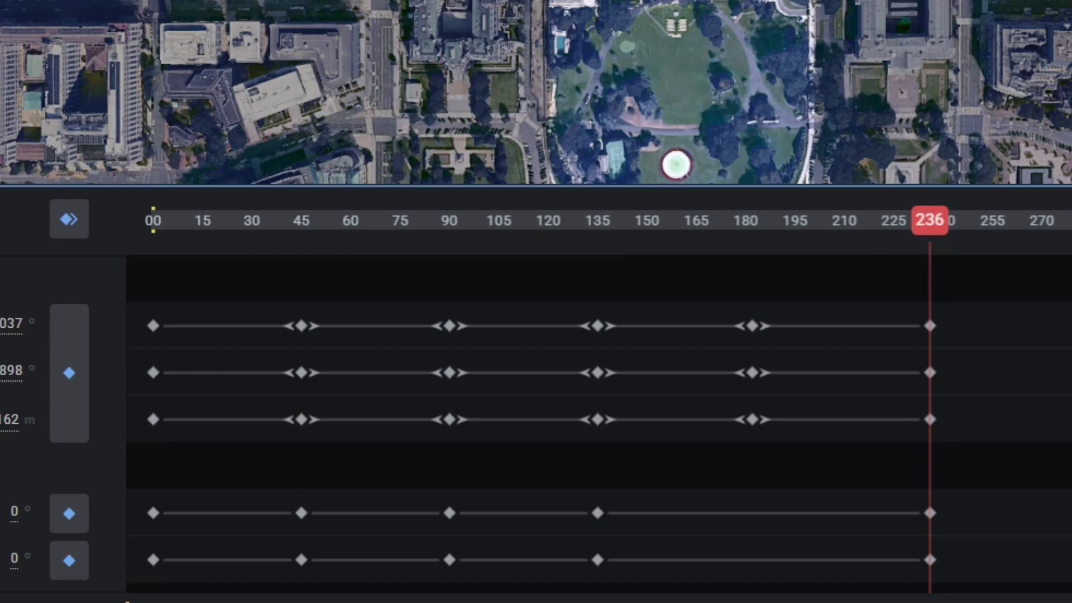
Select all the camera keyframes and apply easing to them
drag(1064, 283, 142, 582)
scroll(463, 440, down, 1)
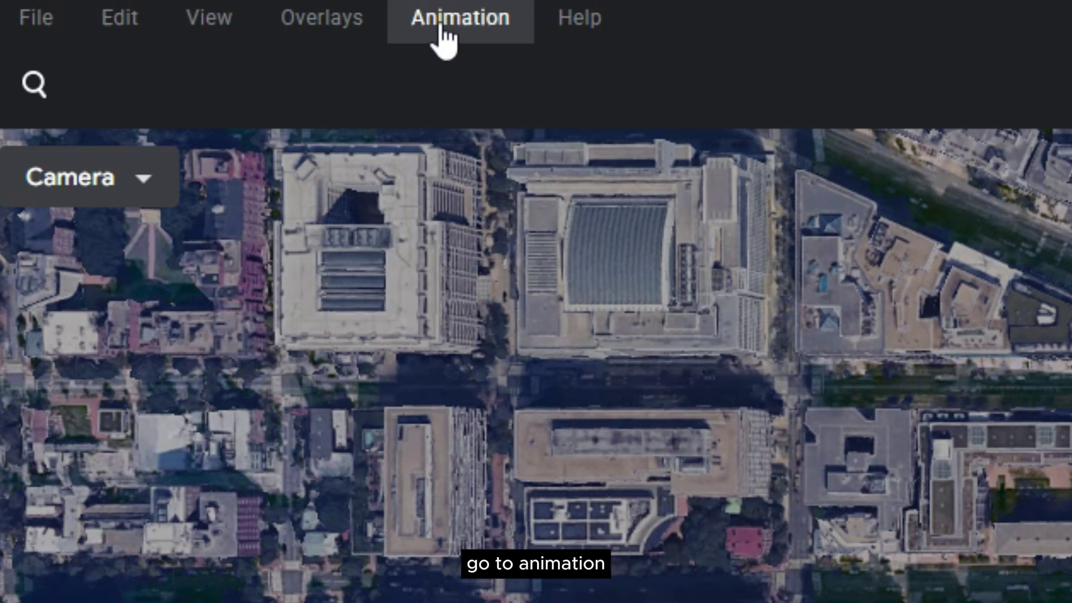
click(439, 30)
click(549, 340)
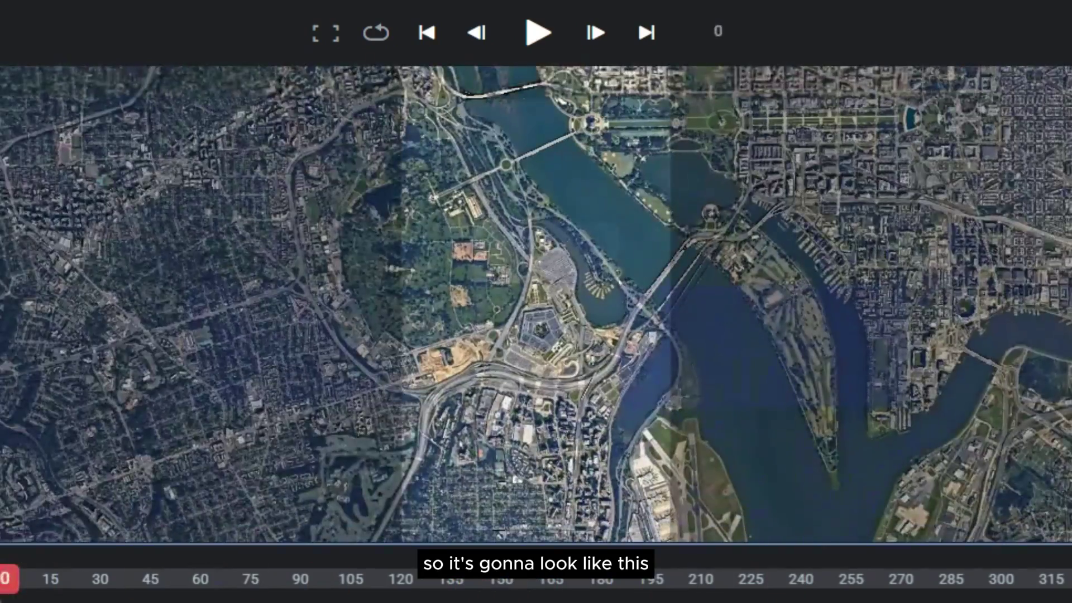
Play the animation from frame 0 and open its render settings
key(space)
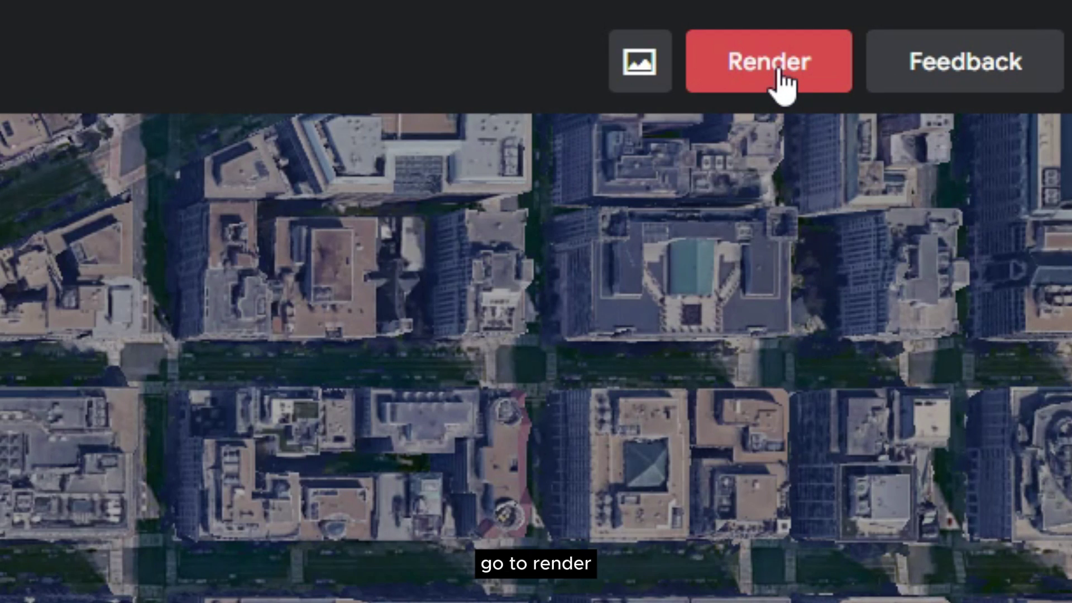
click(778, 72)
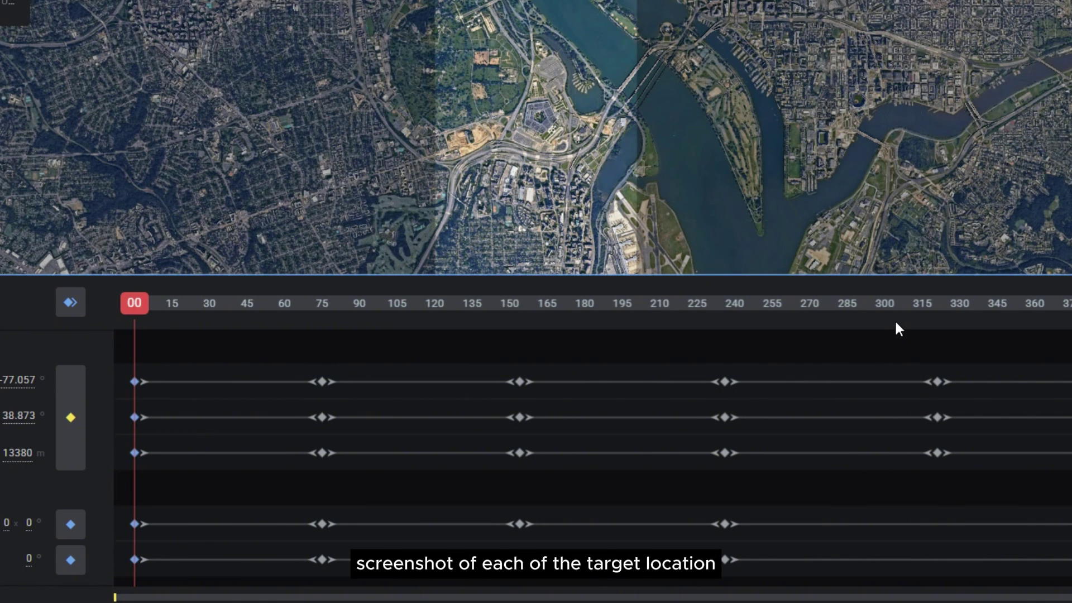
Delete all the camera keyframes from the timeline
click(813, 349)
key(ctrl+a)
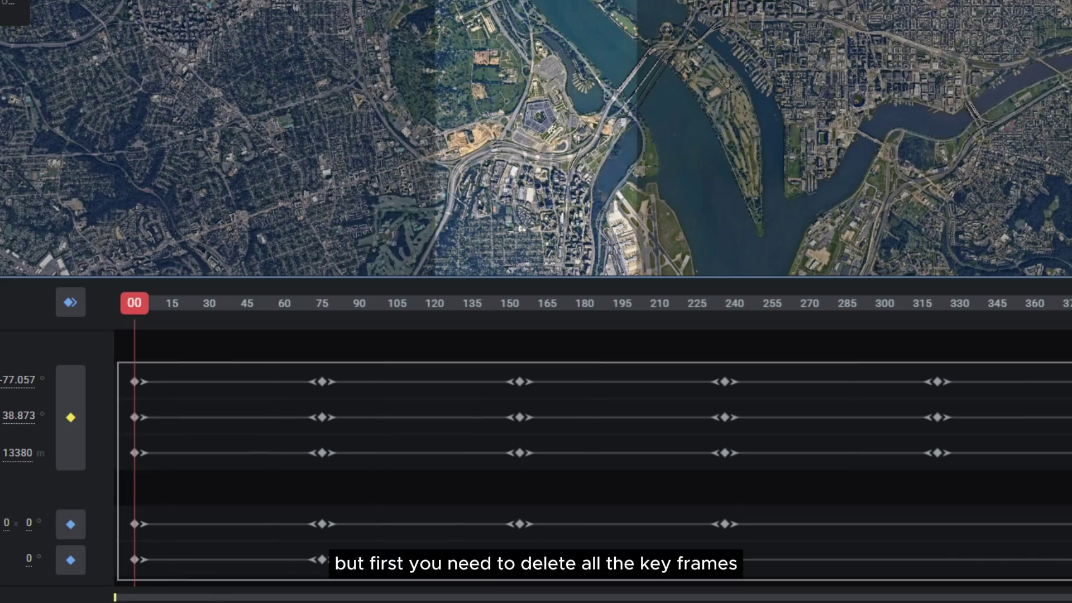
key(Delete)
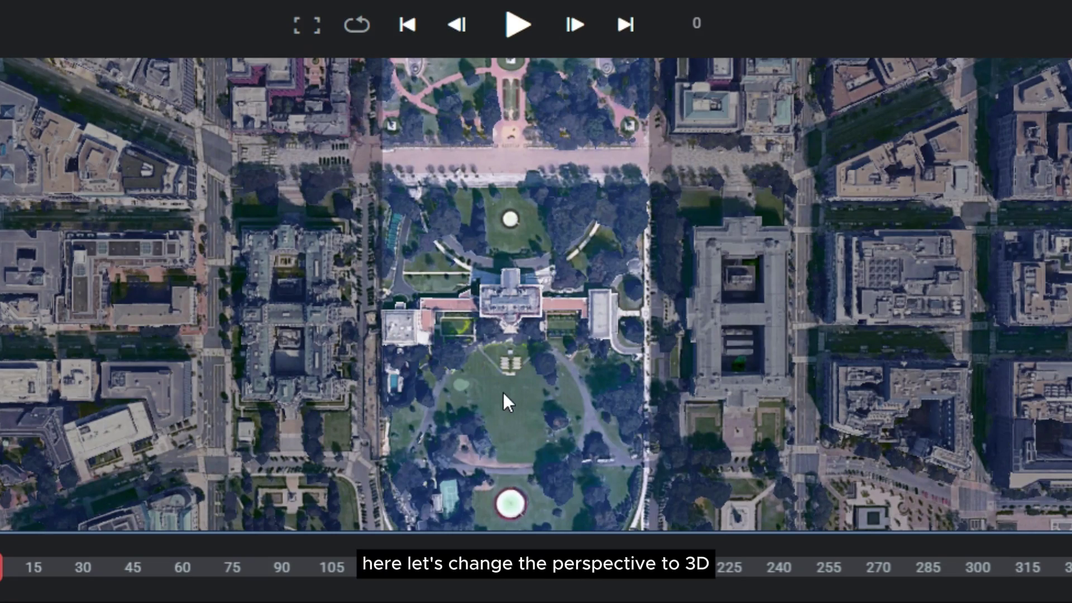
Tilt the camera to a close oblique view of the White House and capture a snapshot
drag(503, 393, 591, 227)
scroll(494, 333, up, 3)
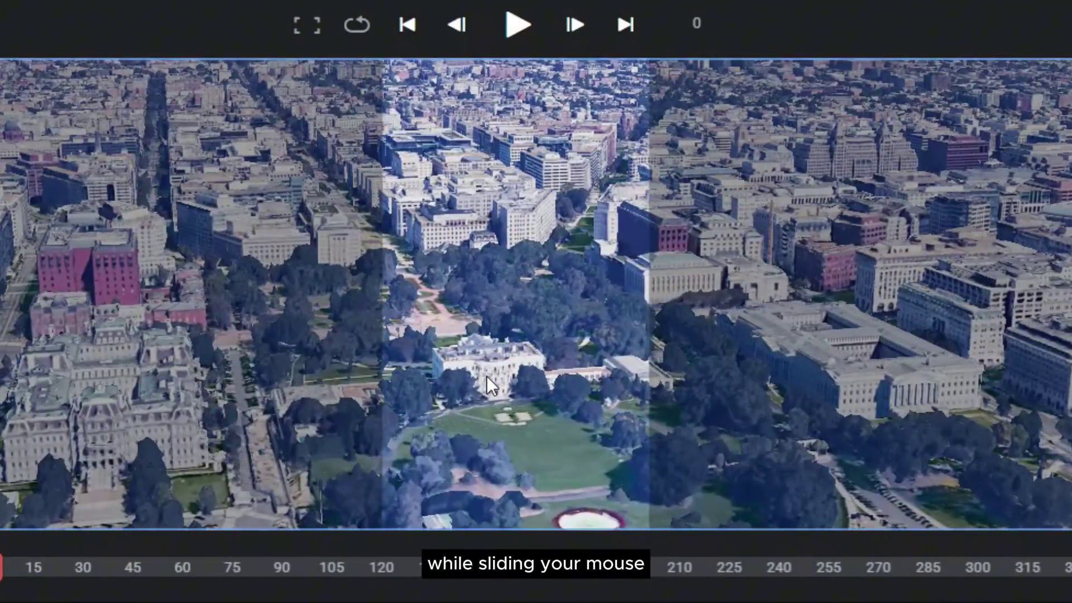
scroll(487, 376, up, 3)
mouse_move(487, 377)
mouse_down()
mouse_move(558, 368)
mouse_move(552, 345)
mouse_up()
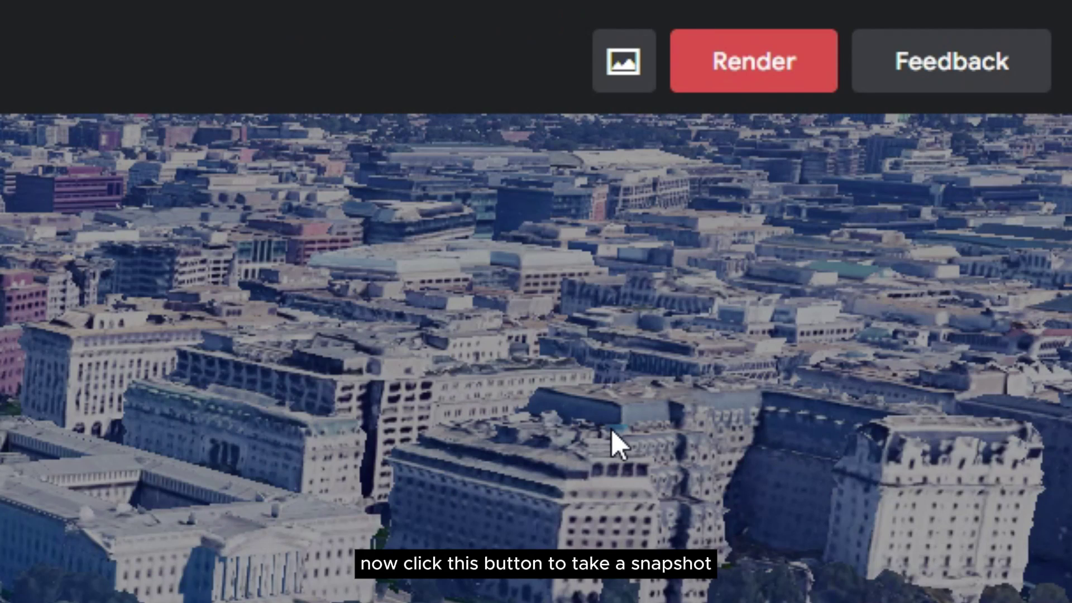
click(626, 78)
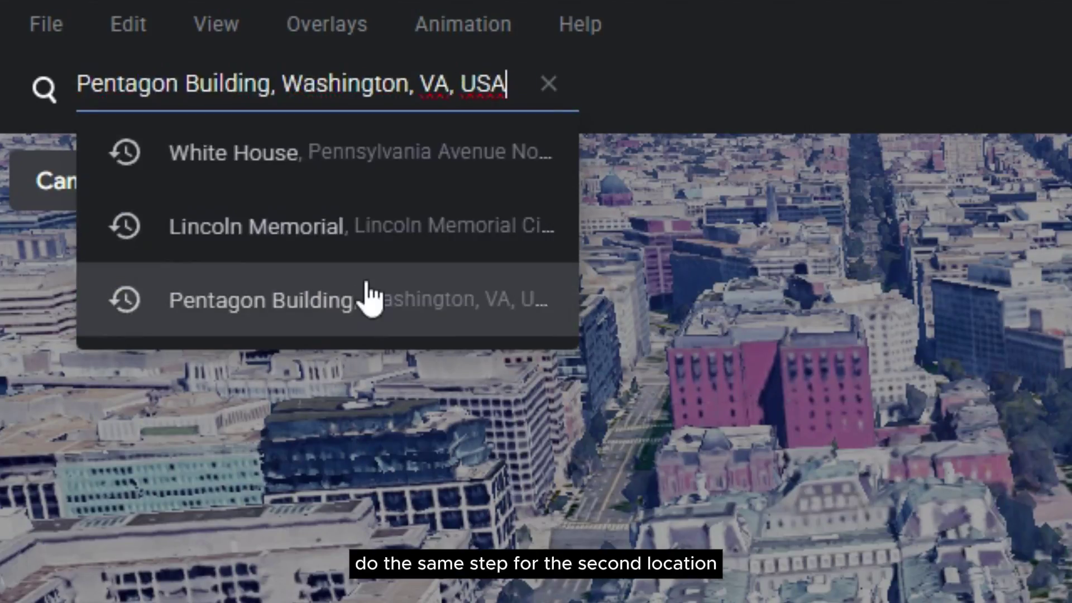
Move the camera to the Pentagon and tilt it to a close oblique view with the horizon in frame
click(371, 299)
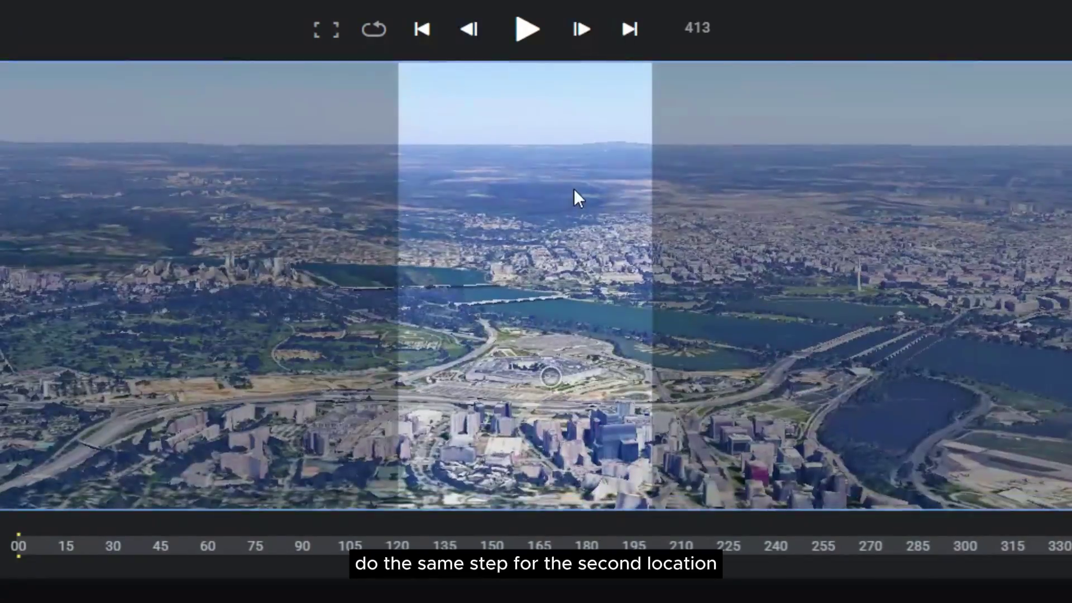
scroll(547, 366, up, 5)
drag(547, 365, 542, 297)
scroll(542, 298, up, 6)
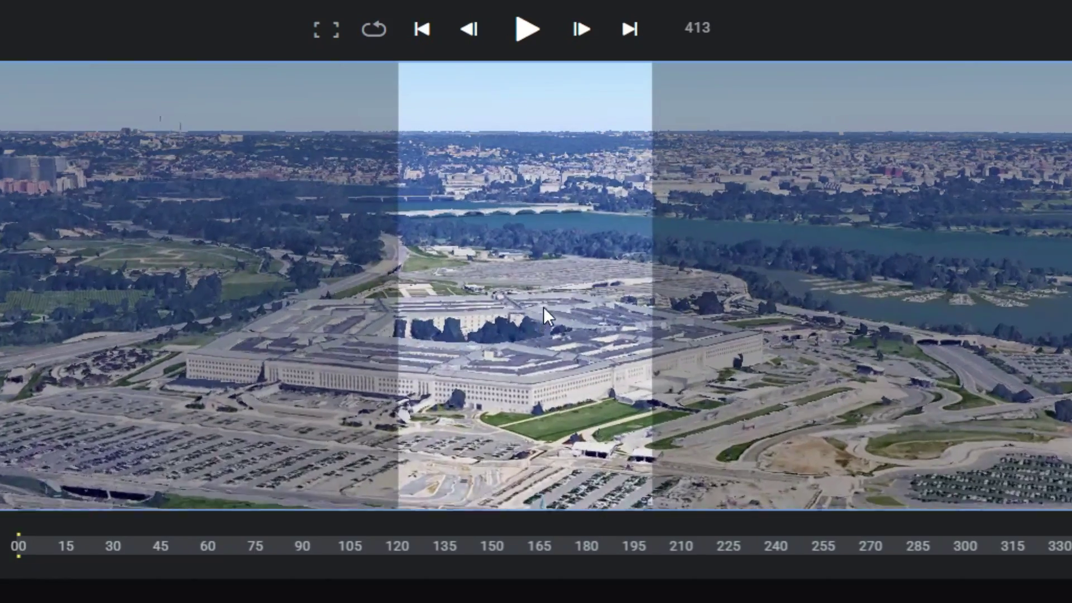
scroll(562, 305, down, 5)
scroll(536, 300, up, 4)
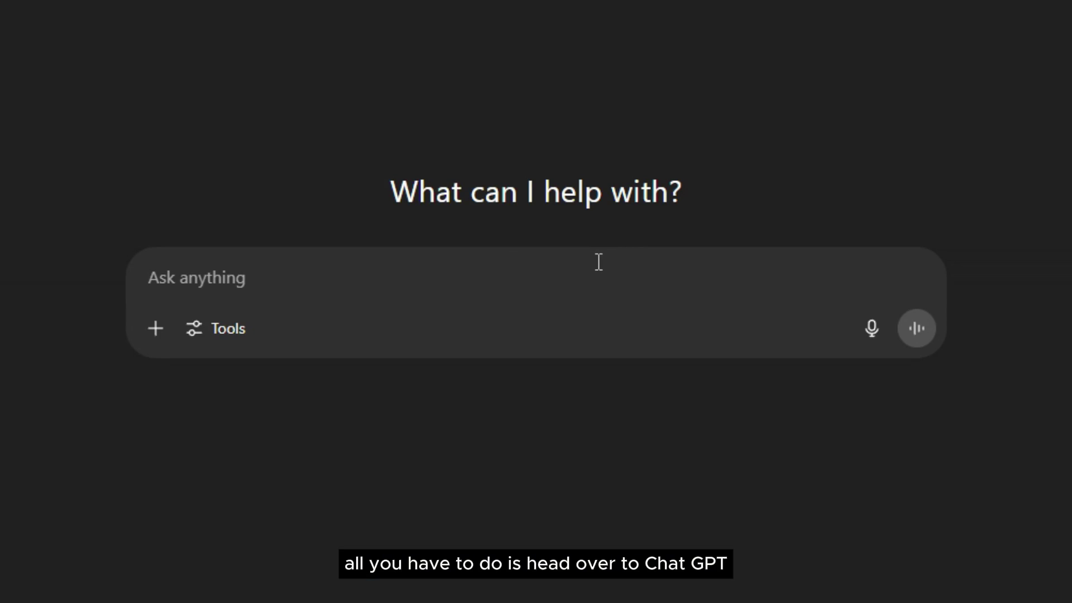
In ChatGPT, attach the two location snapshots and send the prompt "enhance this photos, realistoc"
drag(1071, 109, 491, 309)
text(enh)
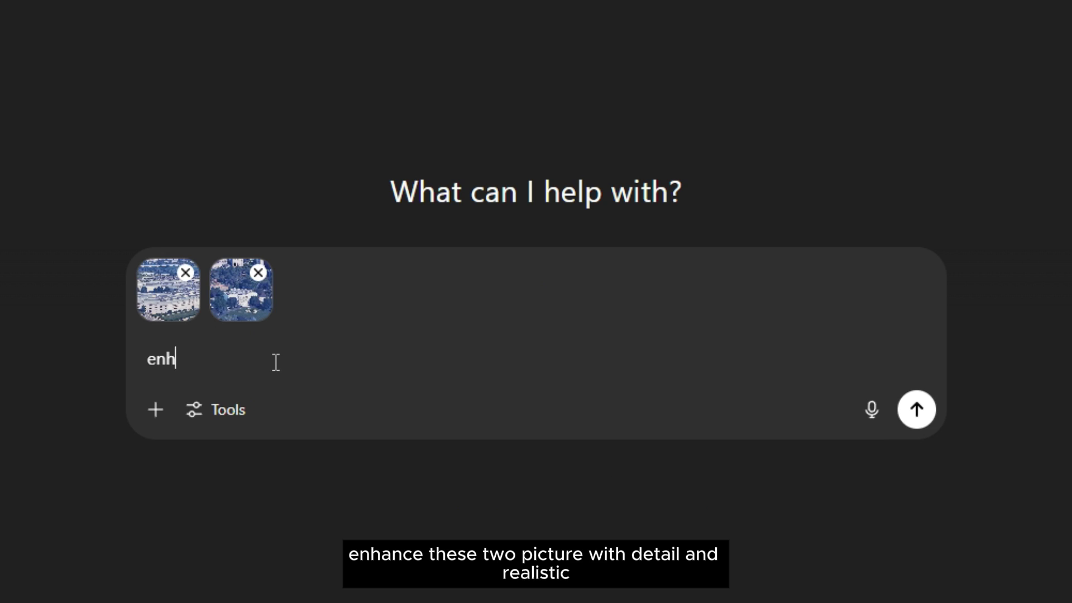
text(ance this photos, re)
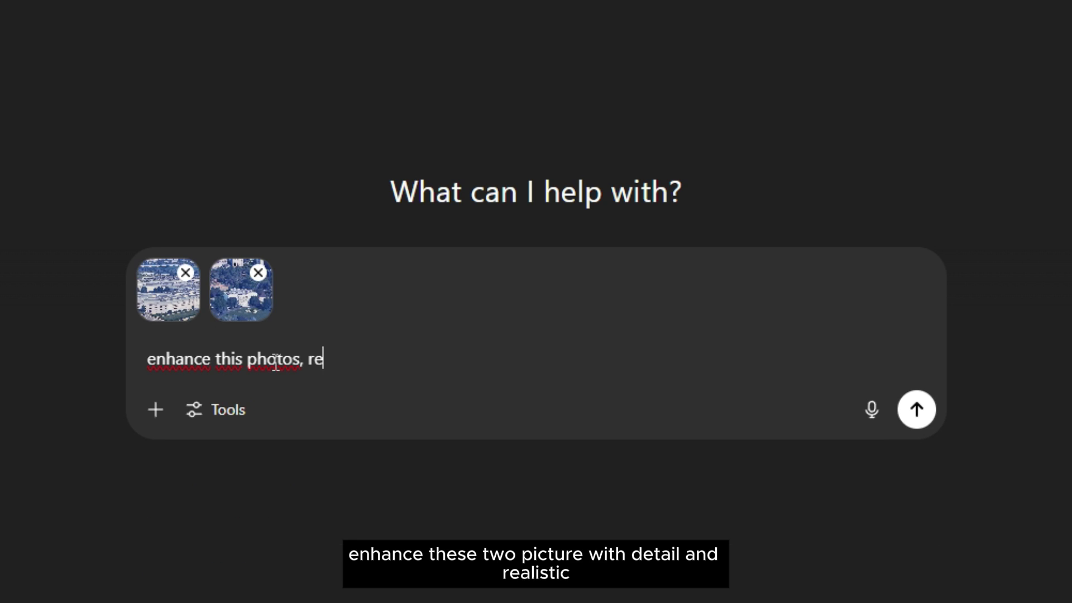
text(alistoc)
key(Return)
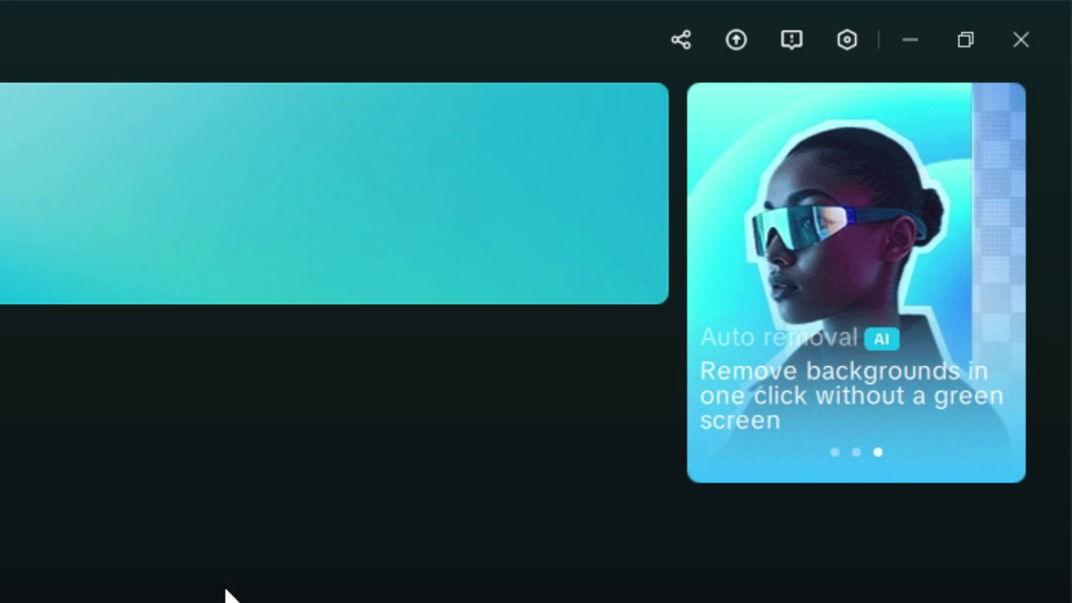
Switch to CapCut, open the application settings and go to the Edit settings
click(844, 47)
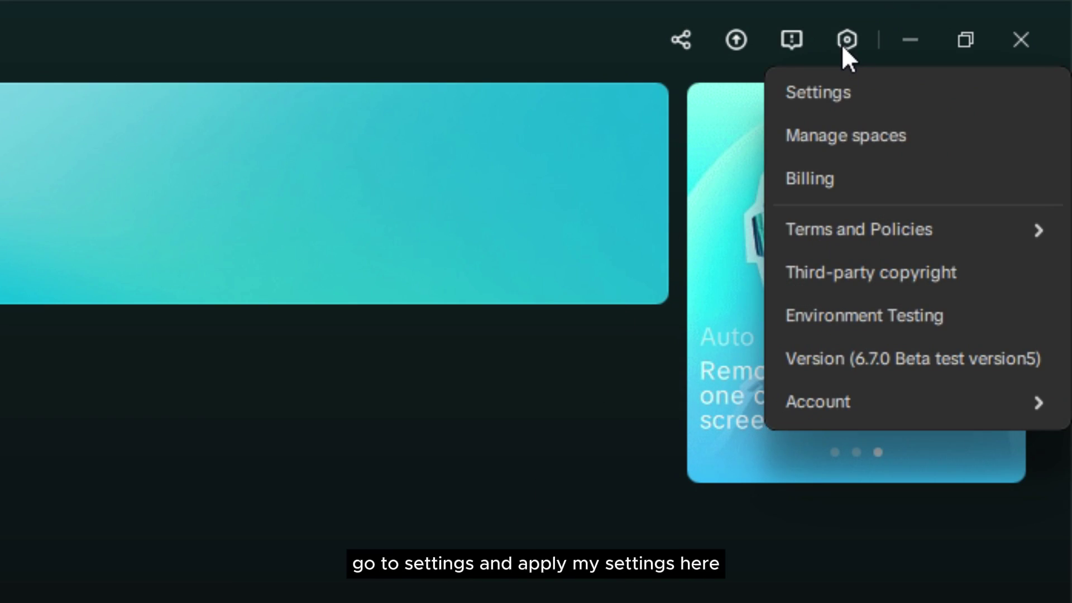
click(841, 106)
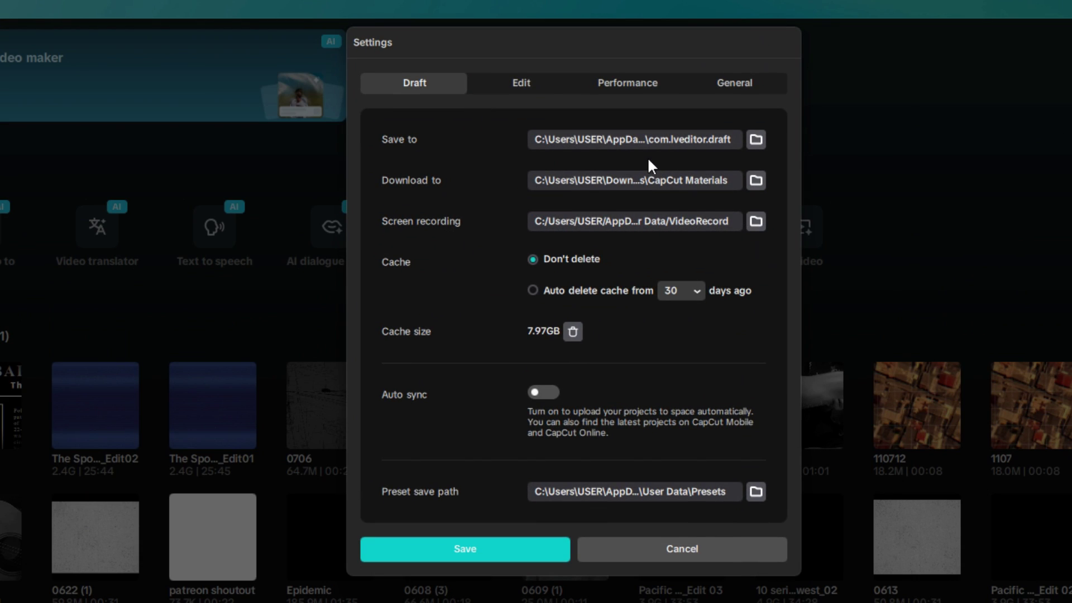
click(522, 84)
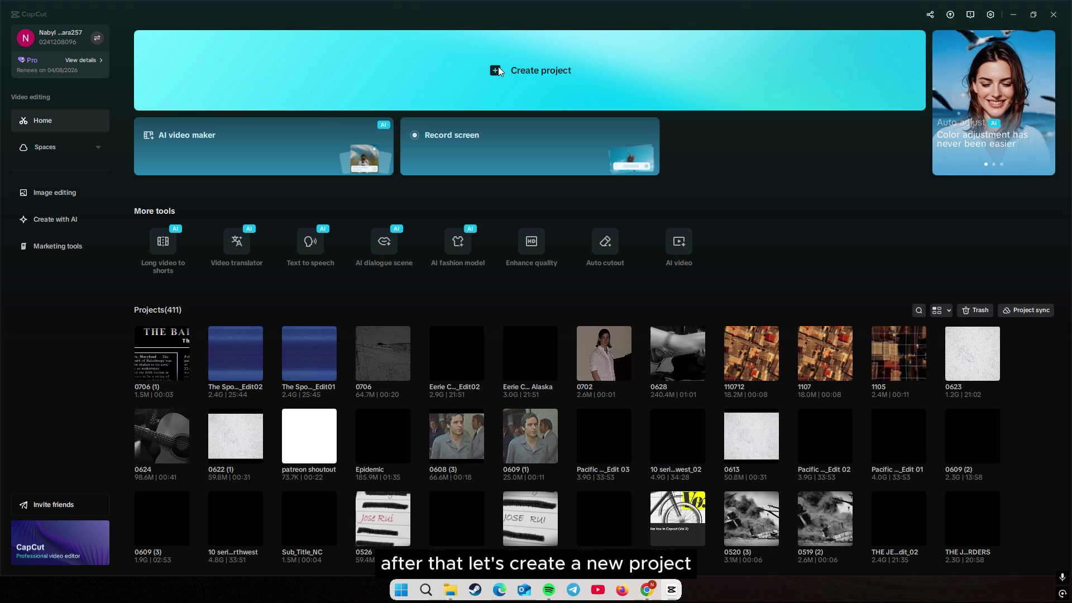
Create a new project and import the Untitled image folder, opening its footage subfolder
click(445, 69)
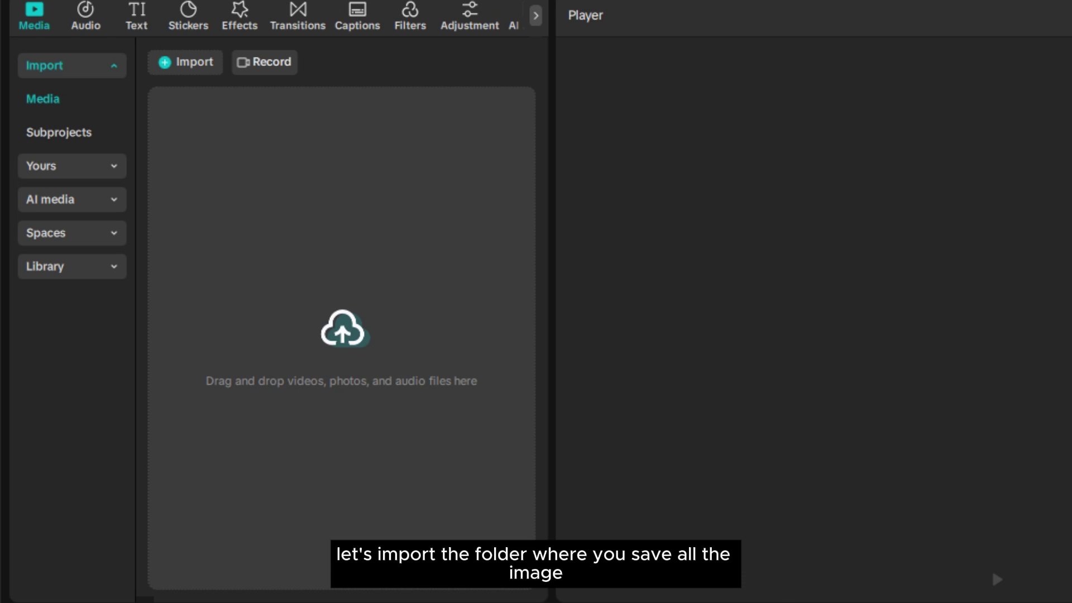
drag(855, 274, 380, 299)
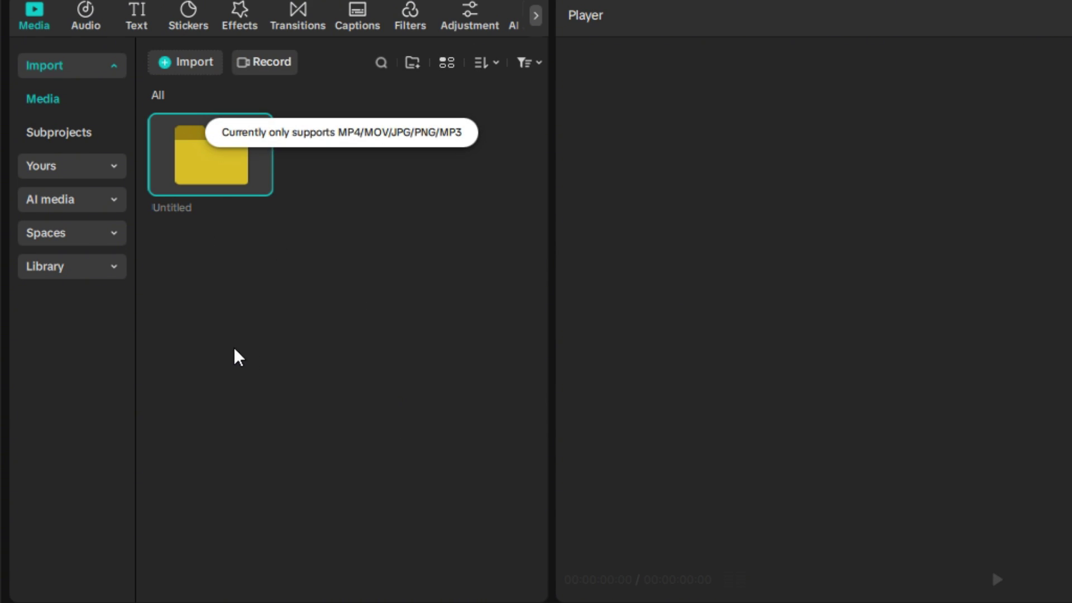
double_click(231, 187)
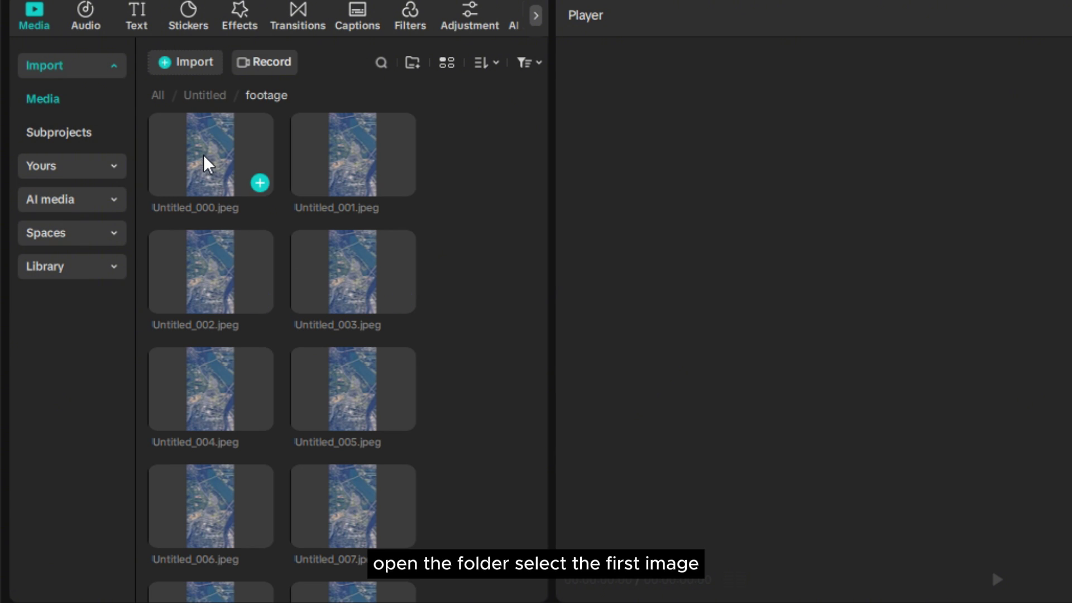
Add the images Untitled_000.jpeg through Untitled_450.jpeg to the timeline as a sequence and play it through
click(202, 146)
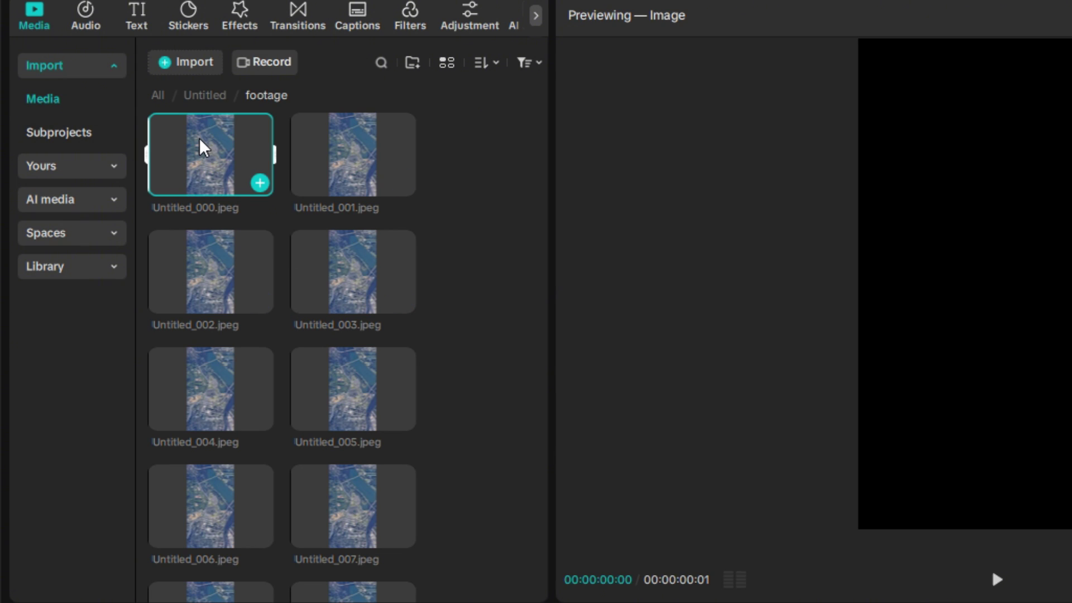
scroll(378, 213, down, 3)
drag(549, 1, 553, 470)
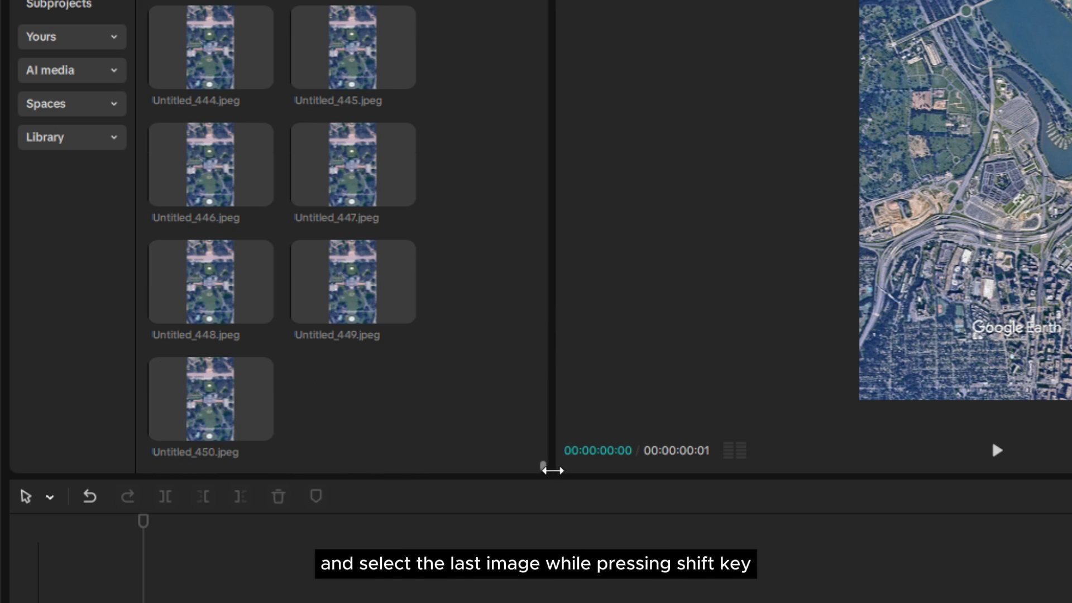
shift+click(229, 413)
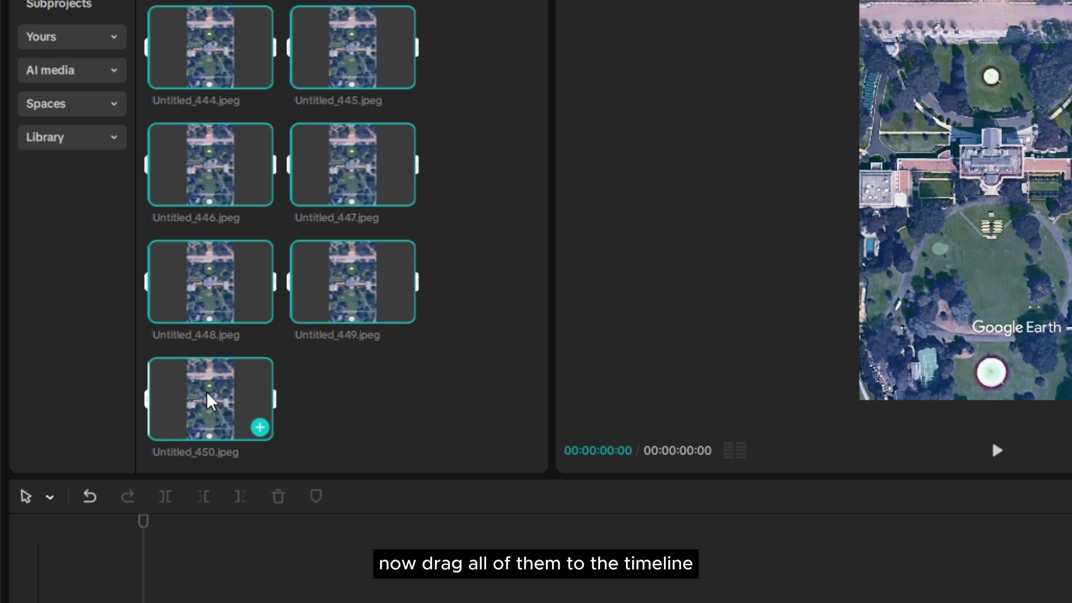
drag(211, 401, 461, 602)
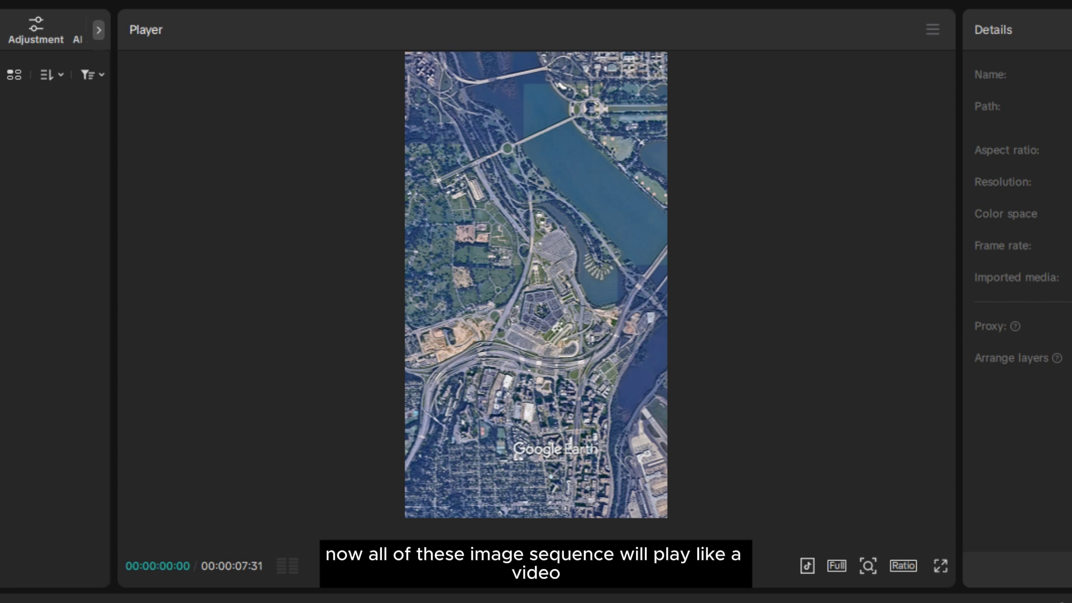
key(space)
key(space)
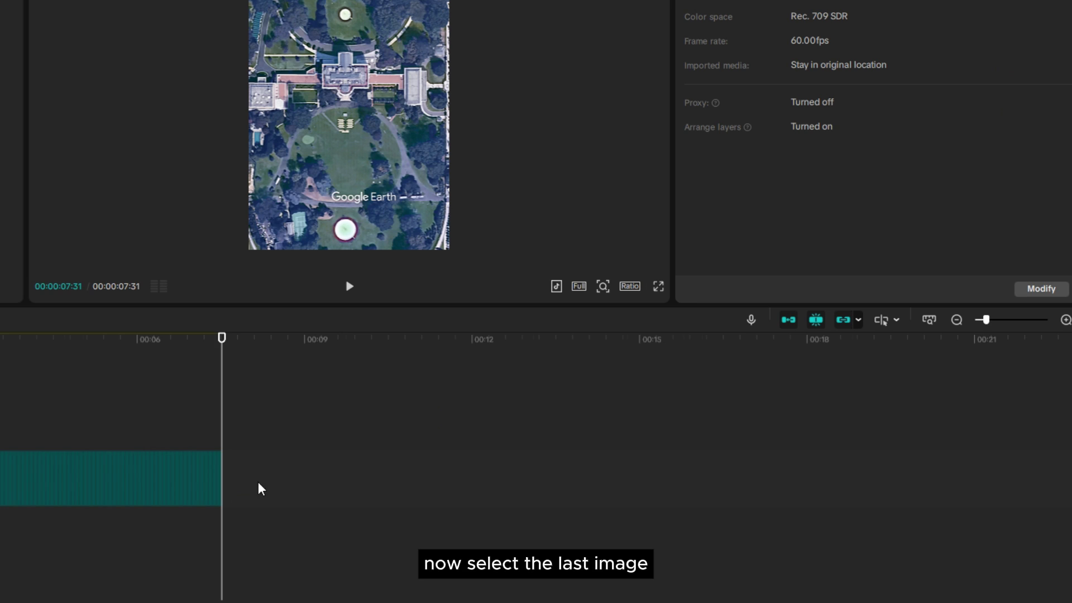
Extend the last image, Untitled_450.jpeg, at the end of the sequence to about two and a half seconds
scroll(258, 486, up, 5)
scroll(765, 482, up, 1)
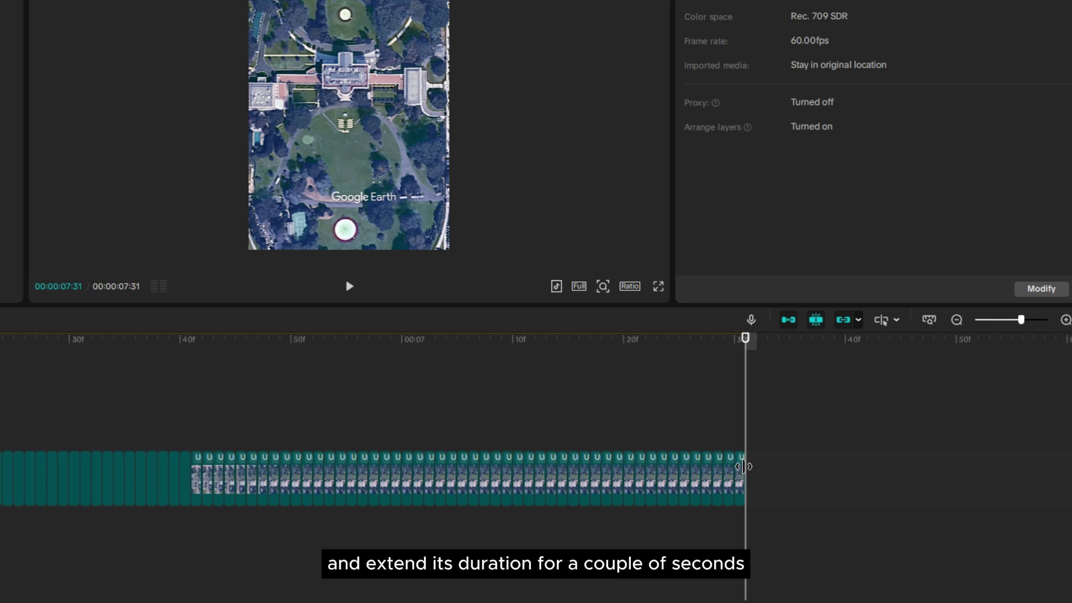
click(745, 474)
drag(748, 468, 952, 469)
scroll(881, 486, down, 5)
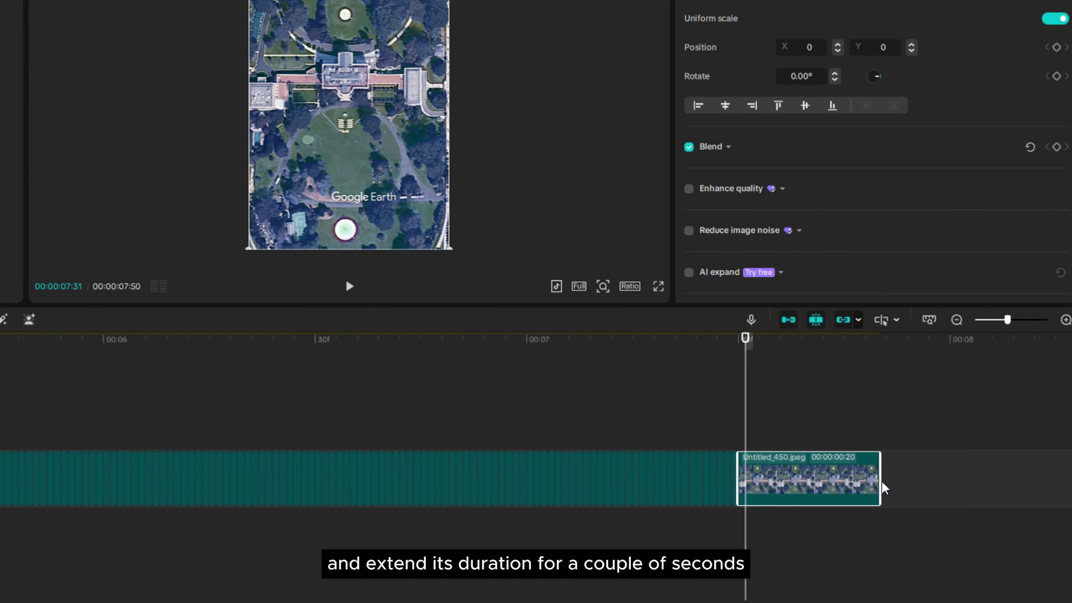
drag(596, 460, 828, 479)
Combine all the timeline images into one compound clip and set the project aspect ratio to 16:9
drag(751, 407, 2, 497)
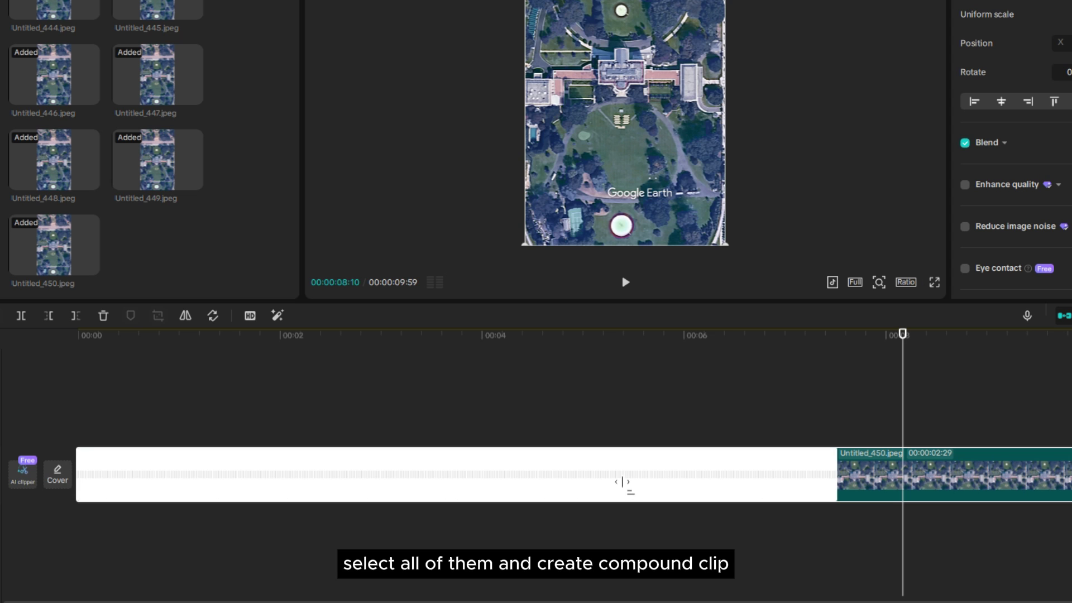
right_click(623, 483)
click(770, 315)
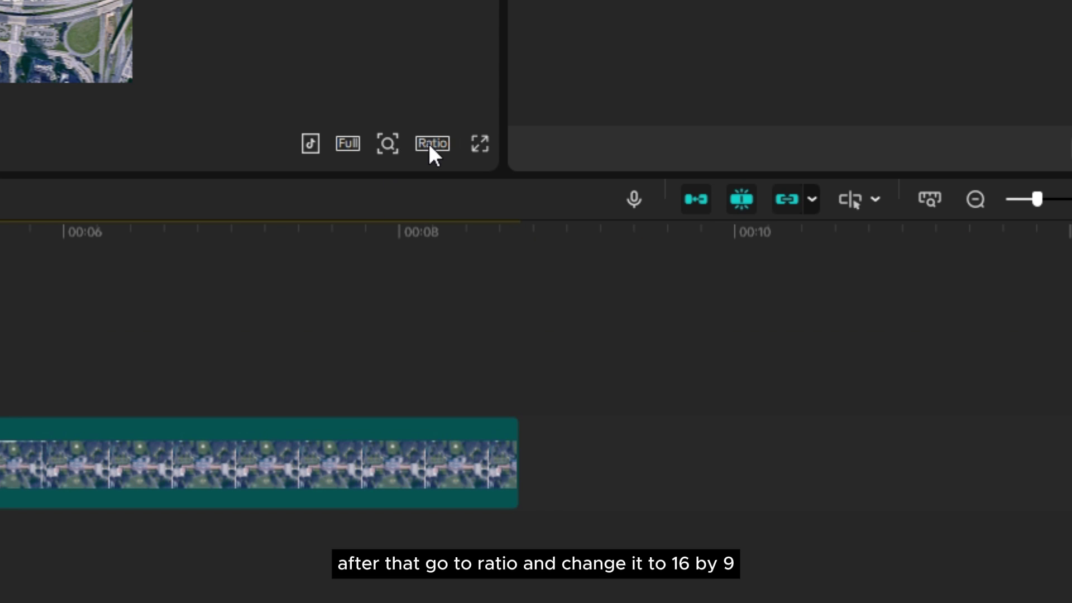
click(431, 144)
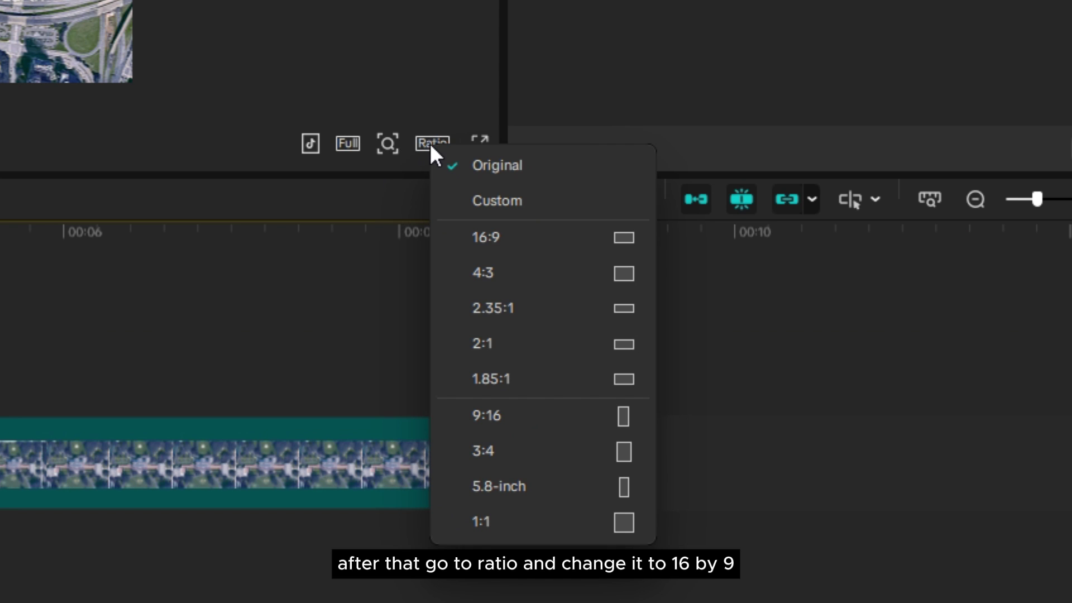
click(502, 243)
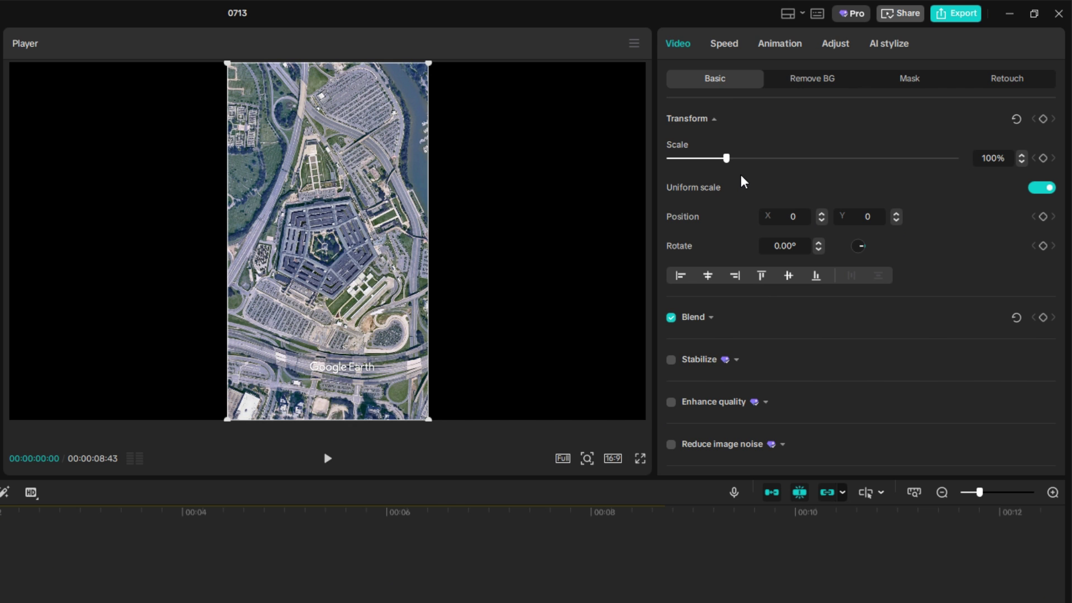
Enlarge the map compound clip to about 174% scale and position it on the right side of the frame
drag(728, 158, 760, 158)
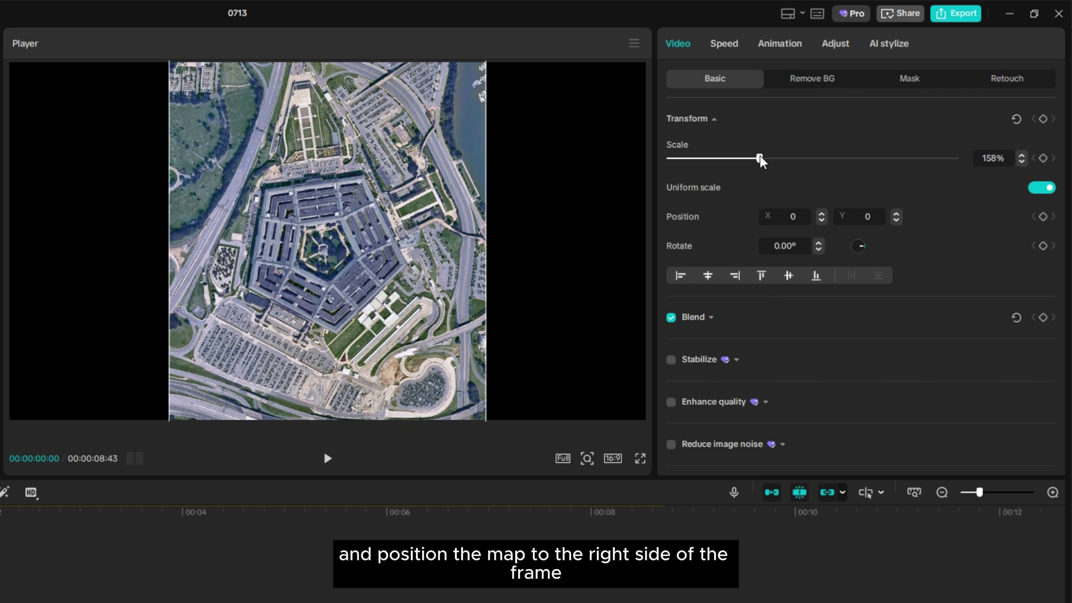
drag(397, 212, 540, 236)
drag(760, 158, 769, 159)
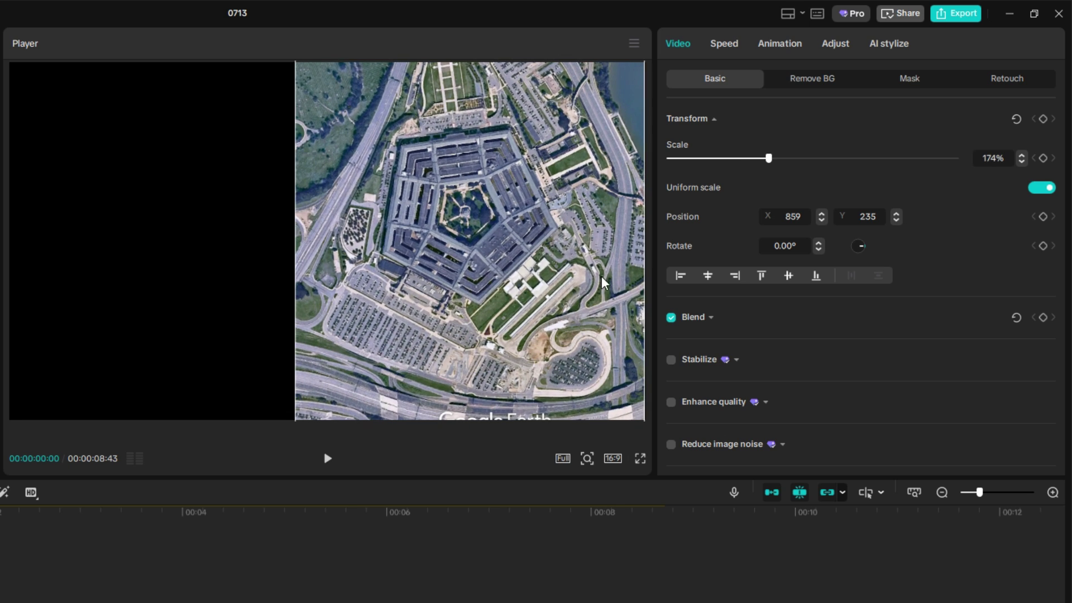
drag(605, 275, 605, 311)
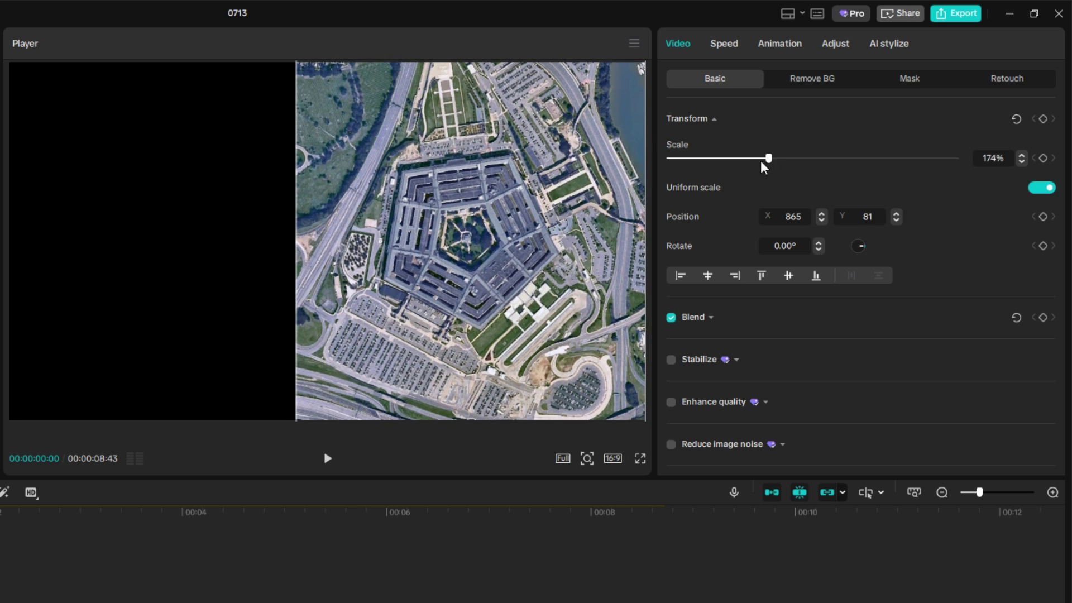
drag(621, 256, 607, 272)
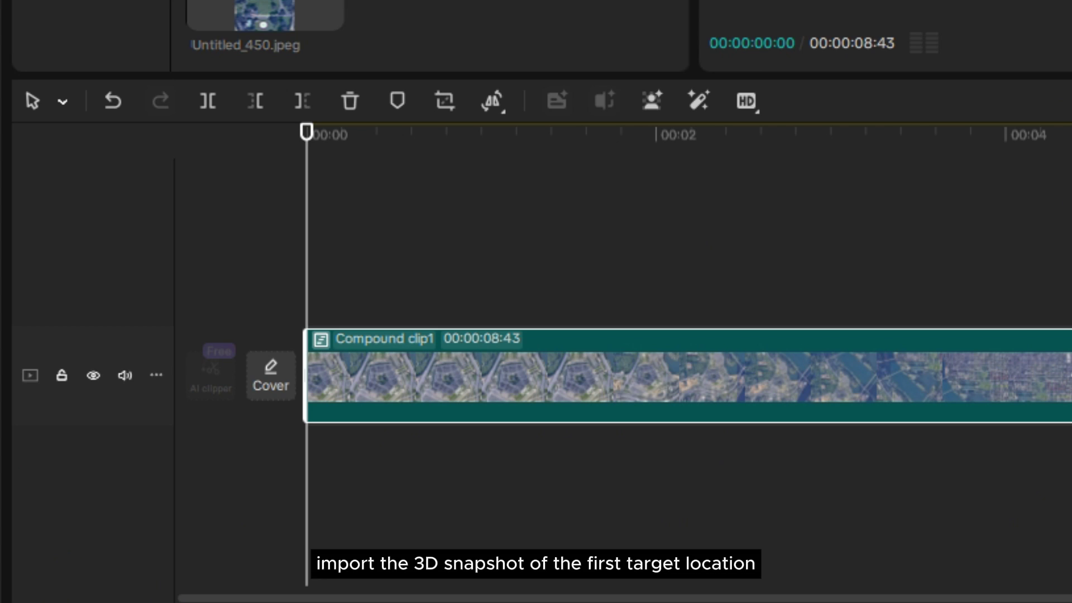
Add the Pentagon snapshot at the timeline start, lengthen it, and place it on the layer beneath the map compound clip
drag(626, 129, 473, 274)
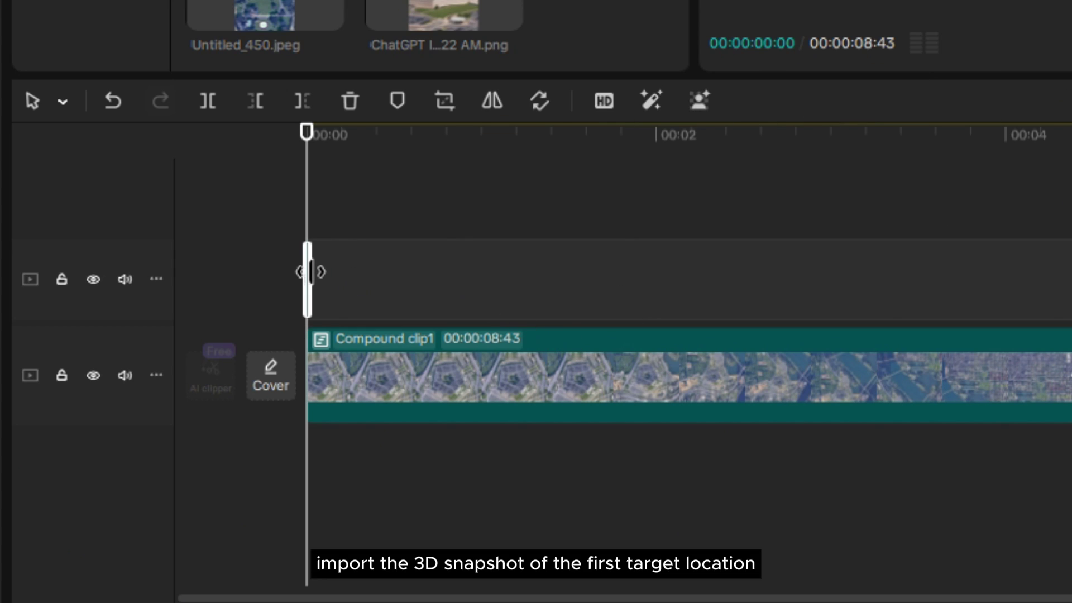
drag(311, 272, 606, 315)
drag(473, 390, 458, 283)
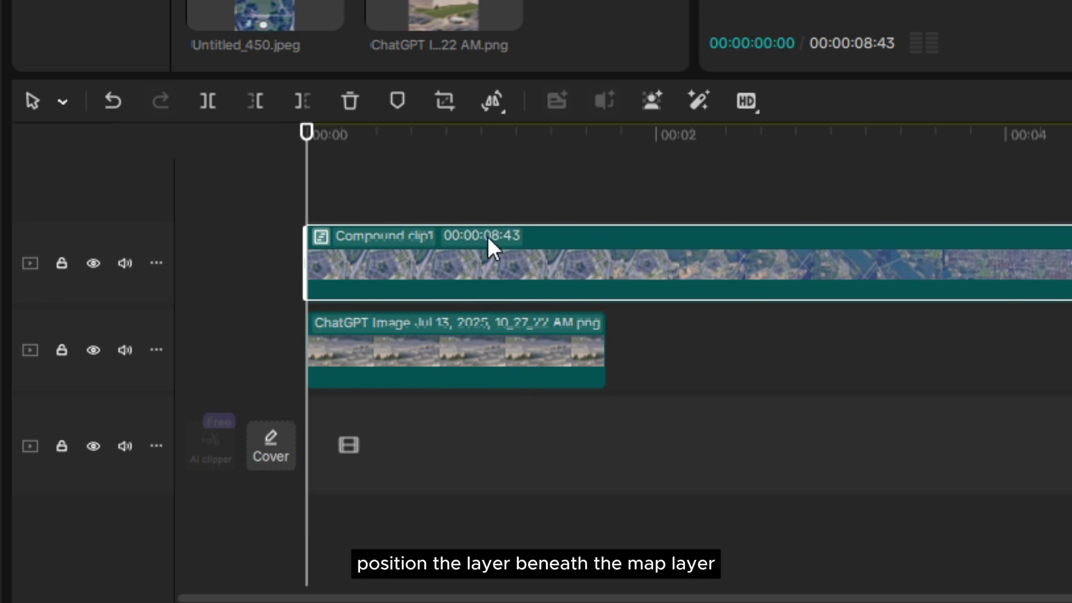
Position the Pentagon snapshot on the left side of the frame and extend its clip to 00:00:05:30
click(575, 358)
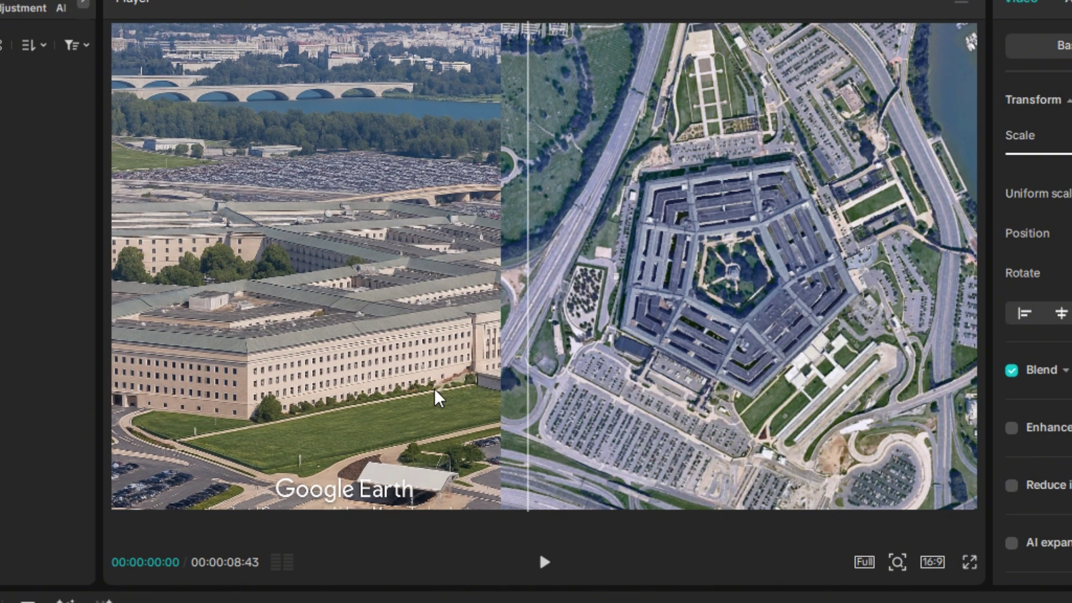
drag(736, 383, 769, 383)
drag(369, 554, 696, 582)
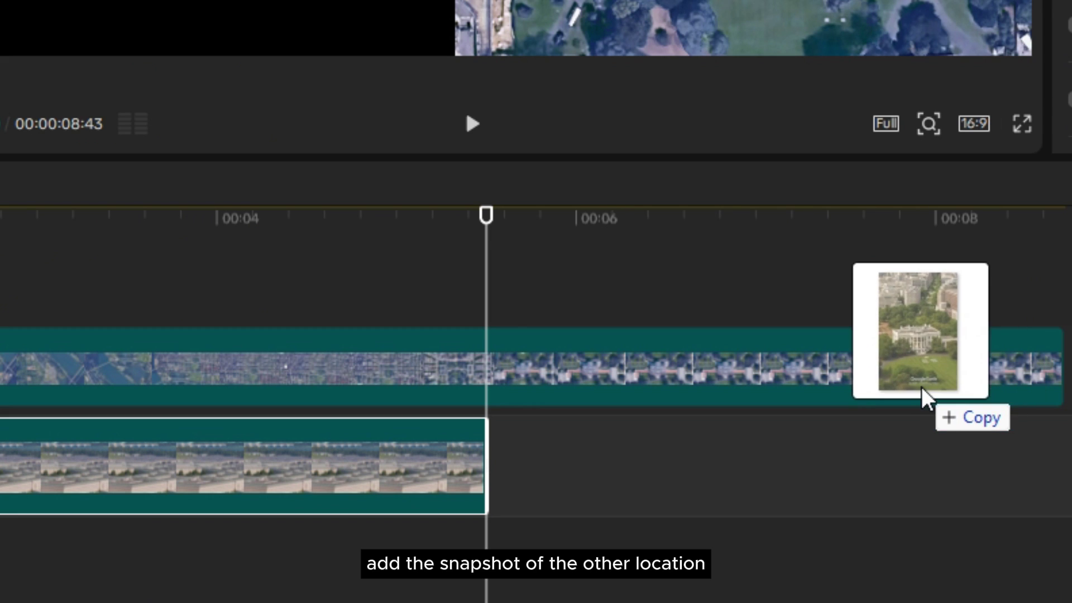
Add the White House snapshot after the Pentagon clip through the map's end, and fit it to the frame's left side at 136% scale
drag(937, 536, 767, 594)
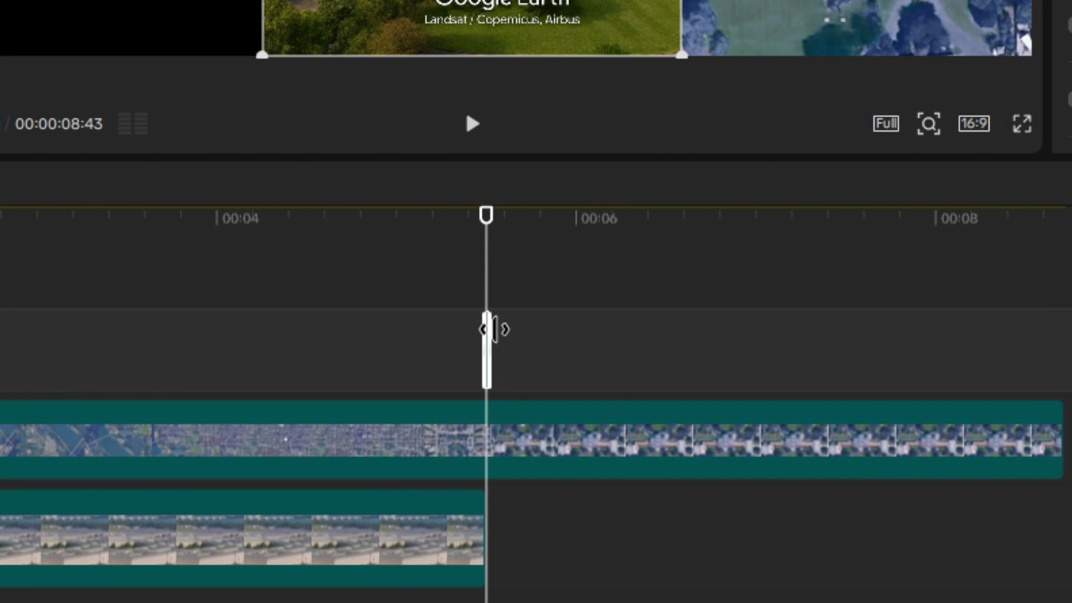
drag(829, 370, 834, 539)
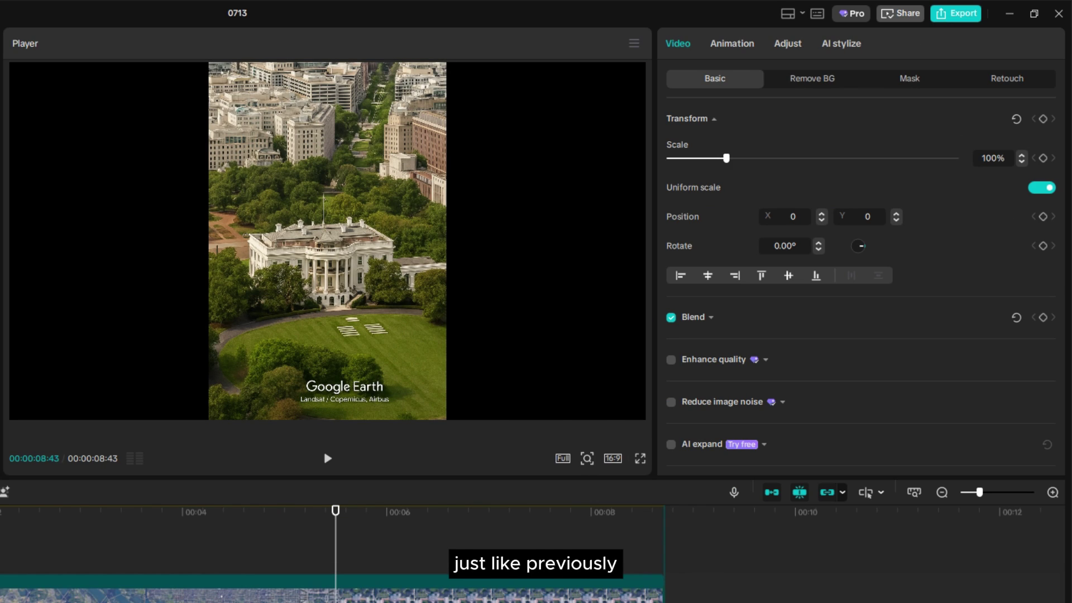
click(253, 339)
drag(257, 333, 101, 338)
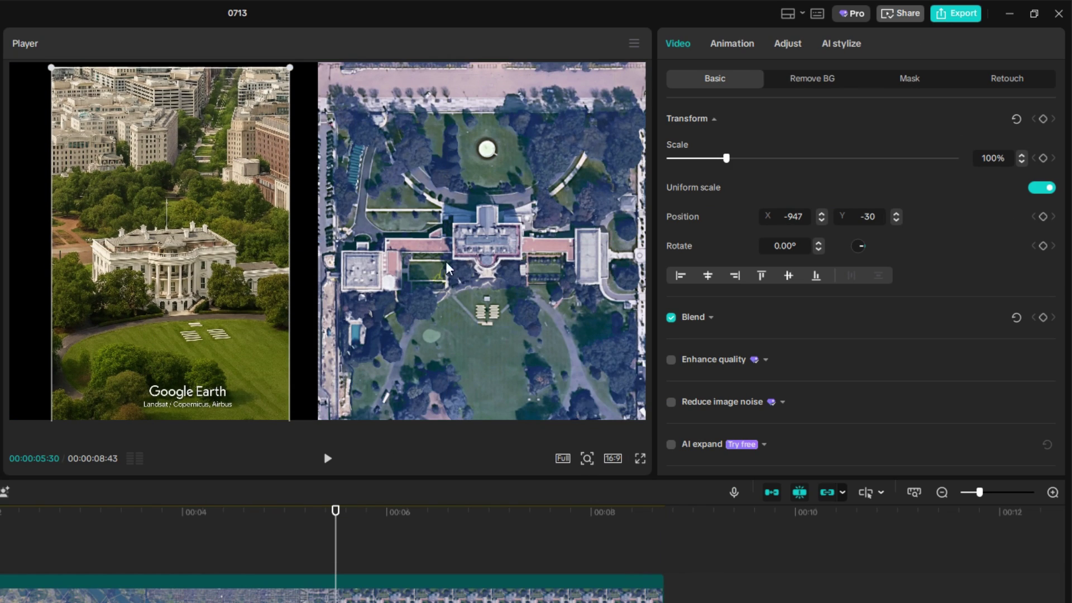
drag(734, 156, 748, 156)
drag(194, 371, 190, 358)
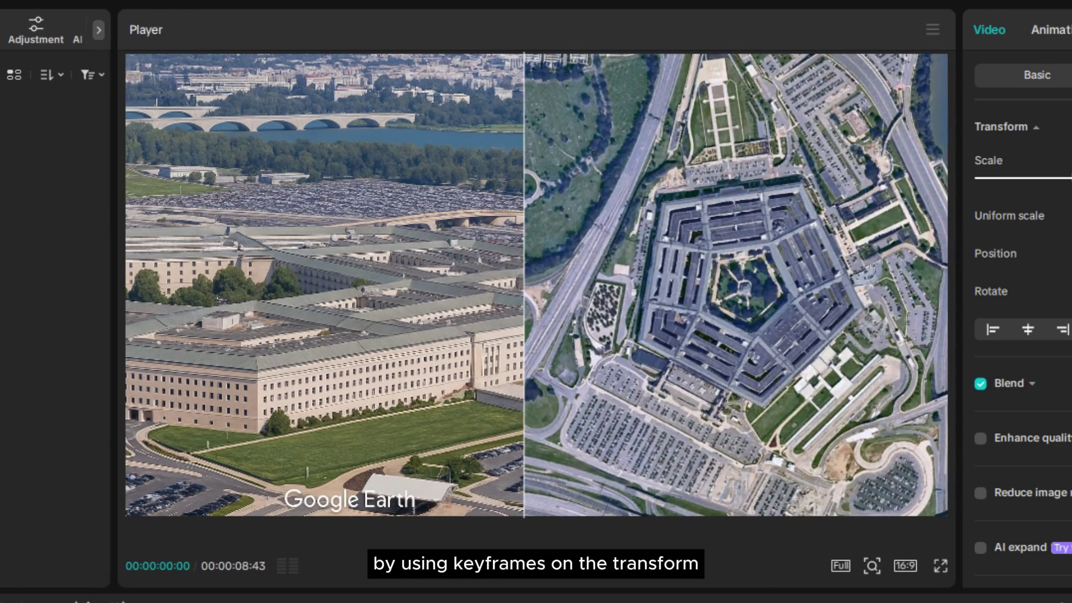
Animate a slow zoom on the Pentagon snapshot with a transform keyframe at its start and a slightly larger scale at 00:00:05:29, then preview it
click(1060, 138)
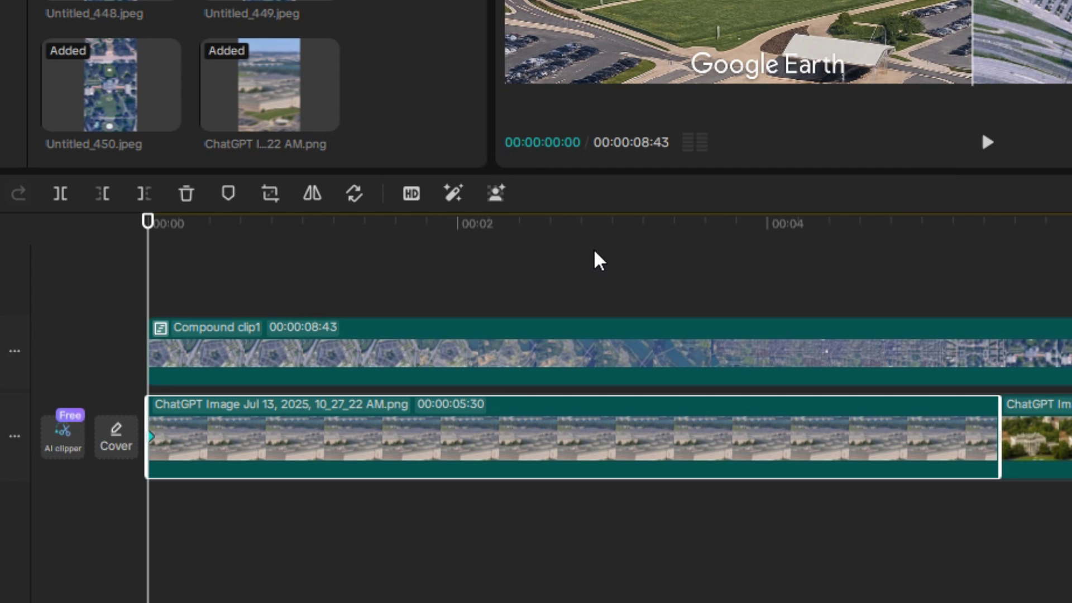
drag(901, 230, 1002, 233)
key(Left)
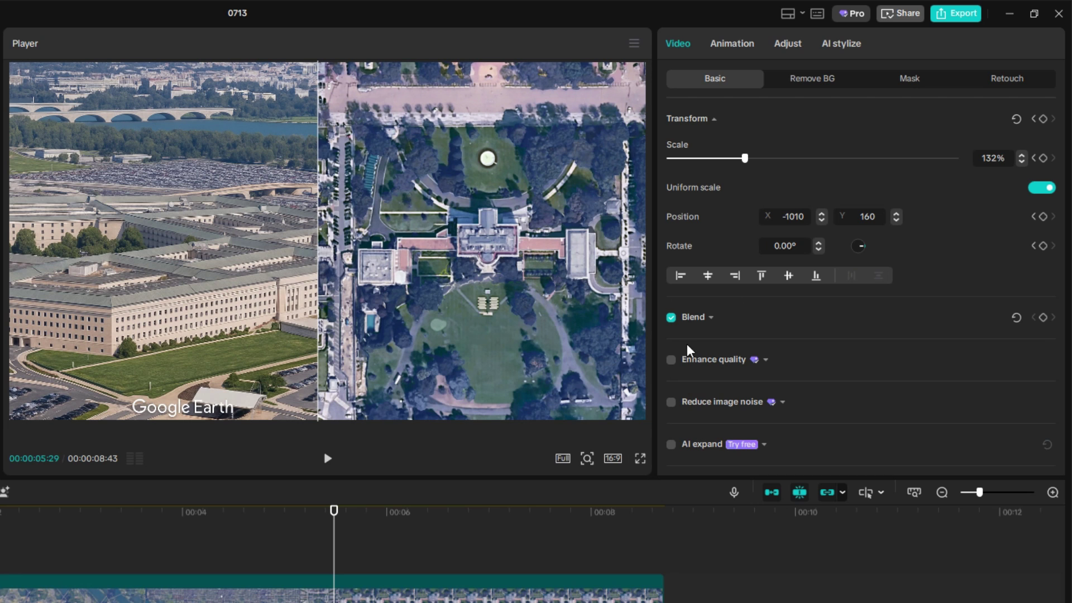
drag(750, 158, 754, 157)
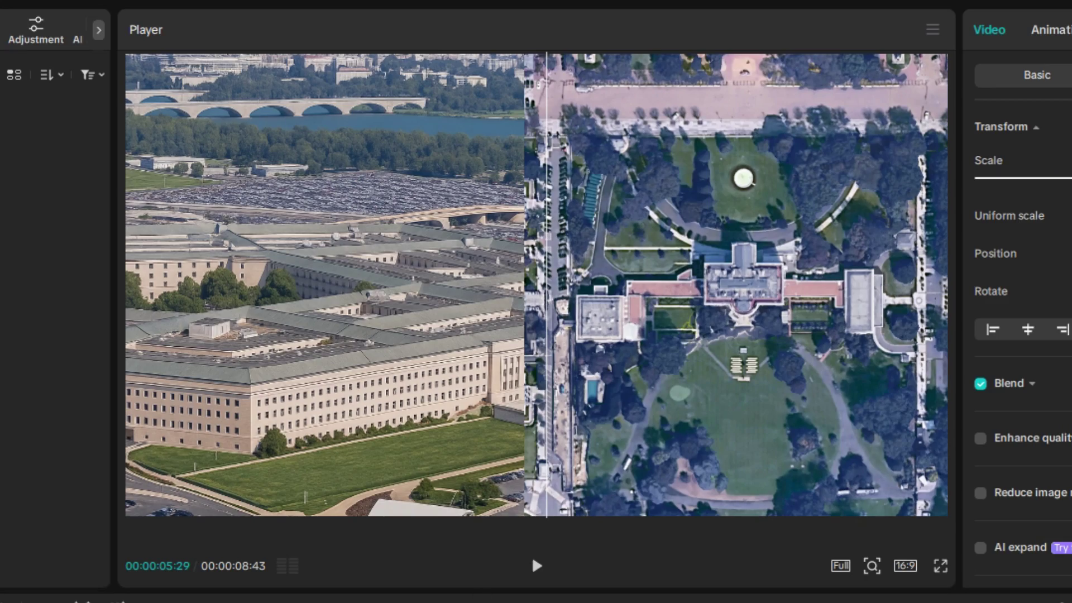
key(Home)
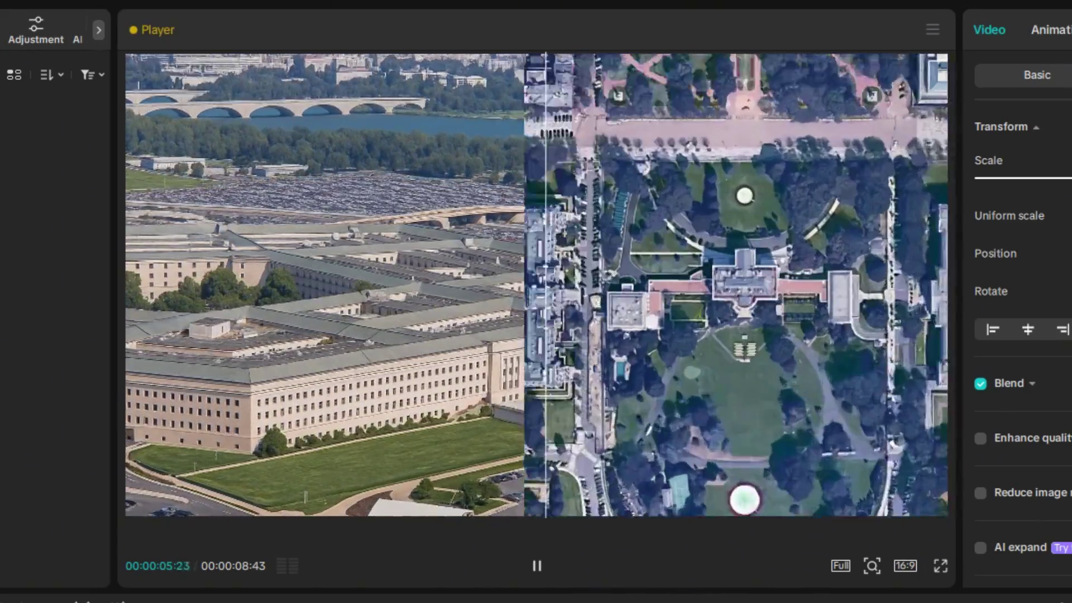
click(532, 555)
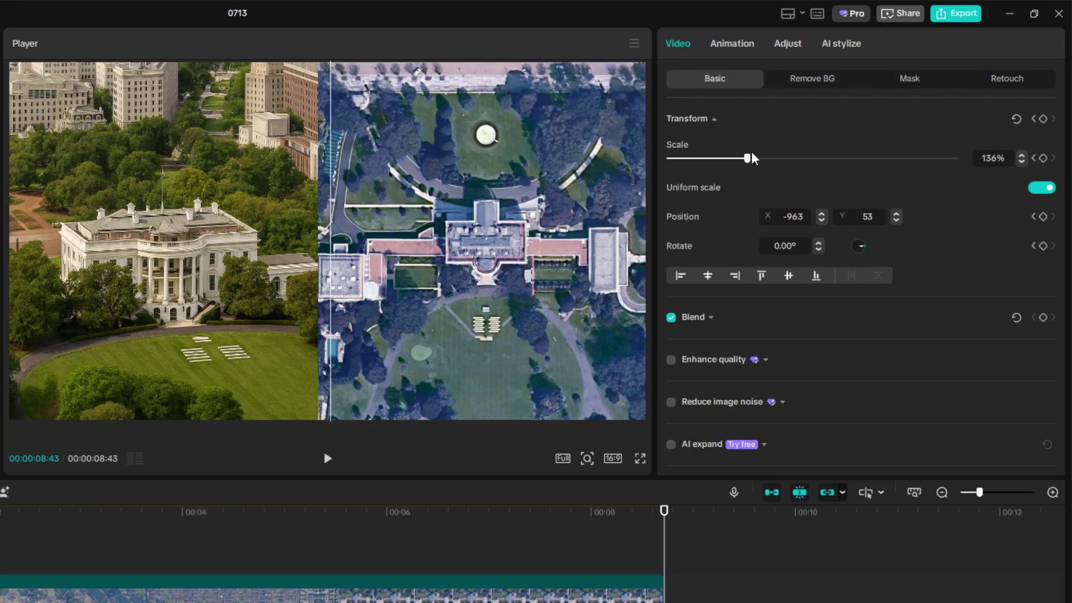
Increase the White House snapshot's scale slightly at 00:00:08:43 to animate its zoom, and play it back
drag(747, 156, 752, 155)
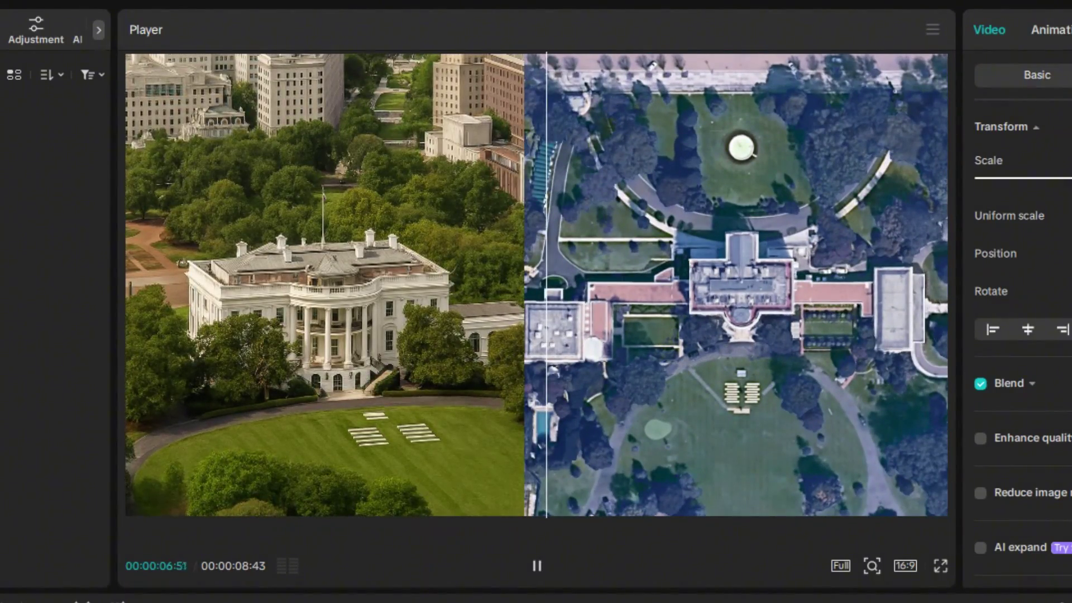
key(space)
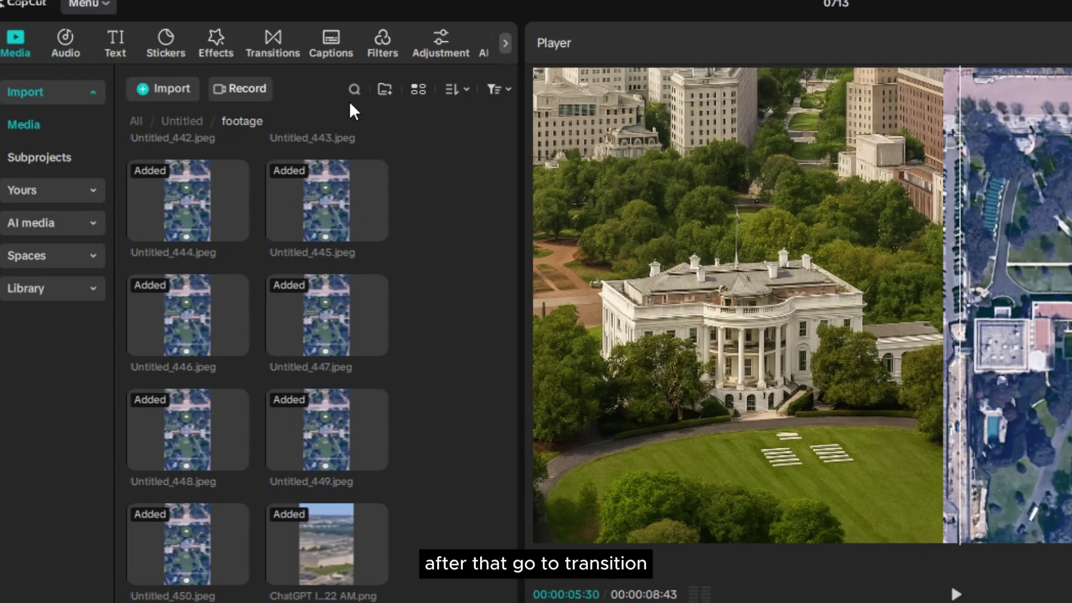
Find the Mix transition, apply it between the Pentagon and White House snapshots with duplicate frames, and preview it
click(264, 38)
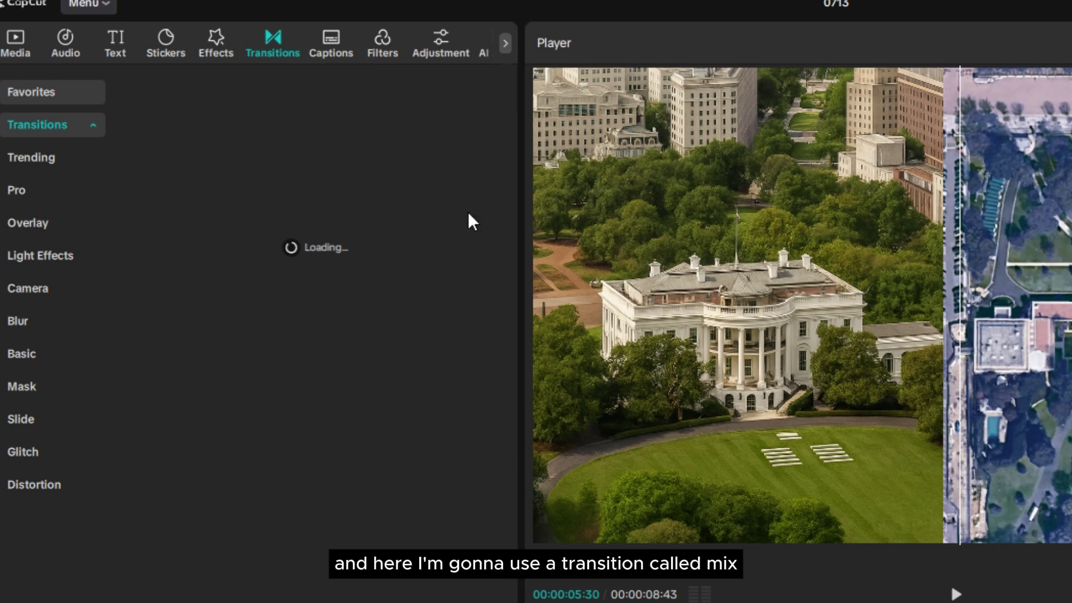
click(288, 88)
text(mix)
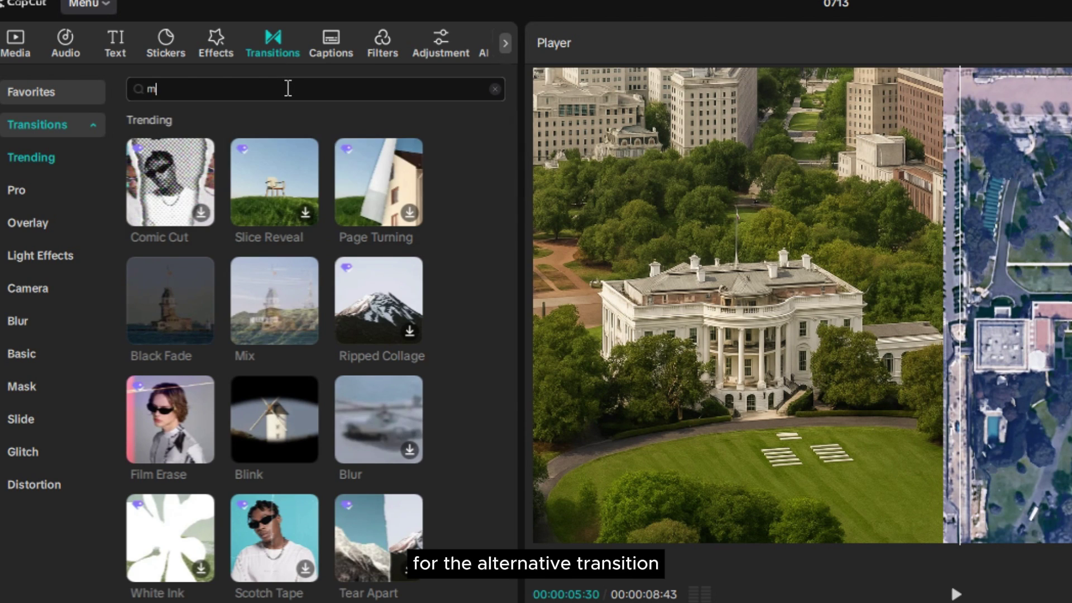
key(Return)
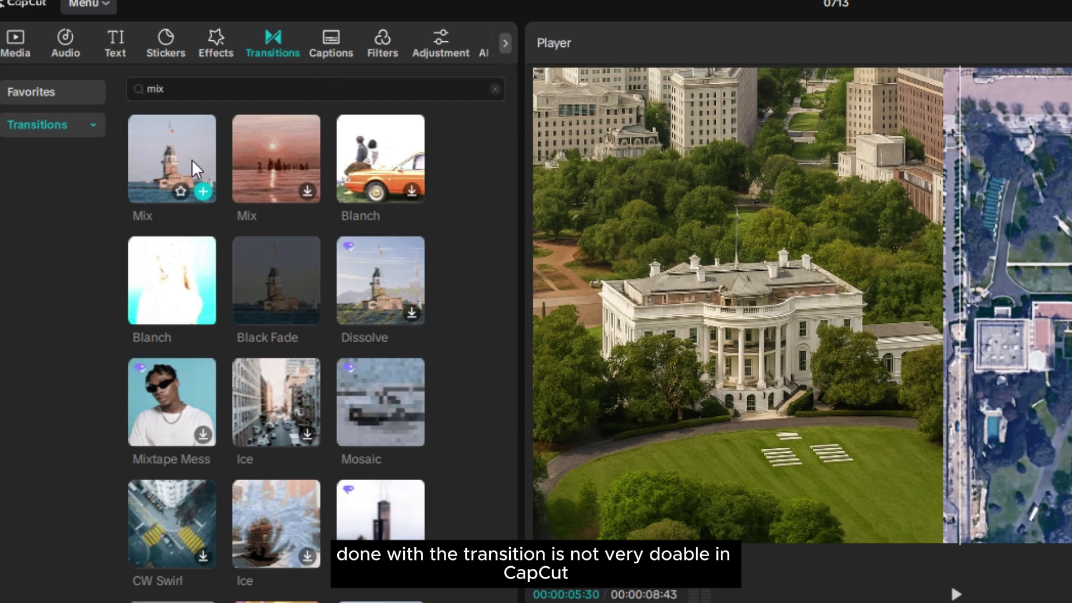
drag(192, 159, 524, 441)
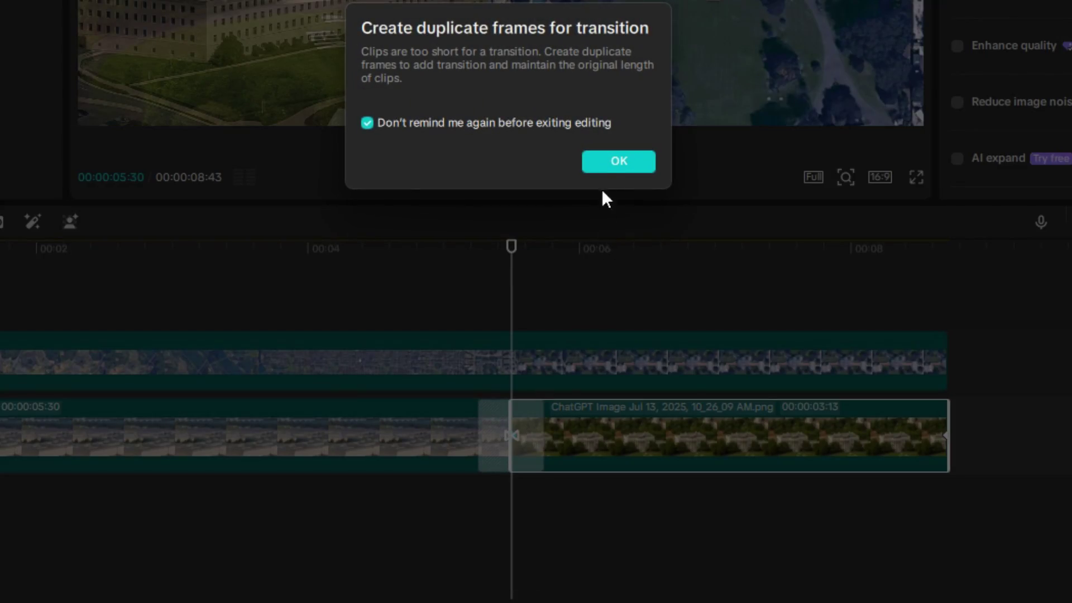
click(614, 163)
key(space)
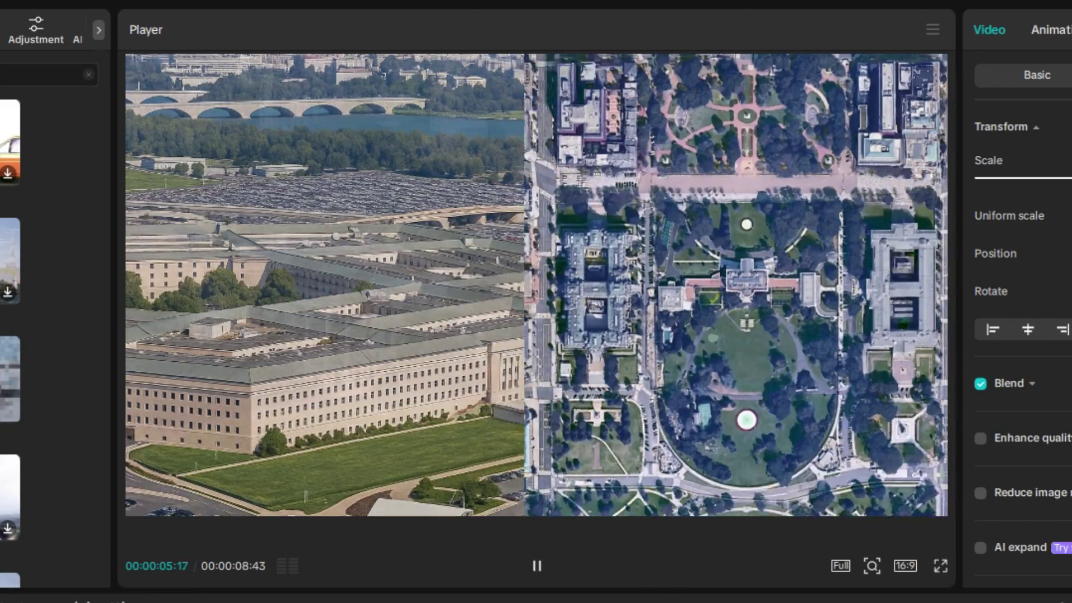
key(space)
click(536, 566)
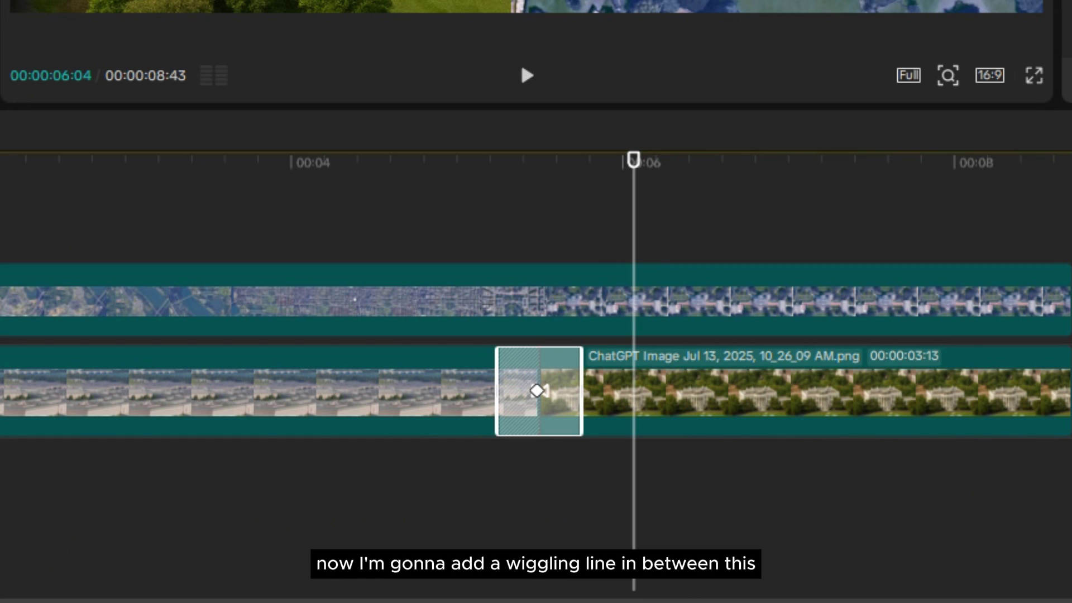
Add the Line.mp4 overlay above the map layer from the timeline start and set its blend mode to Screen
drag(628, 233, 631, 251)
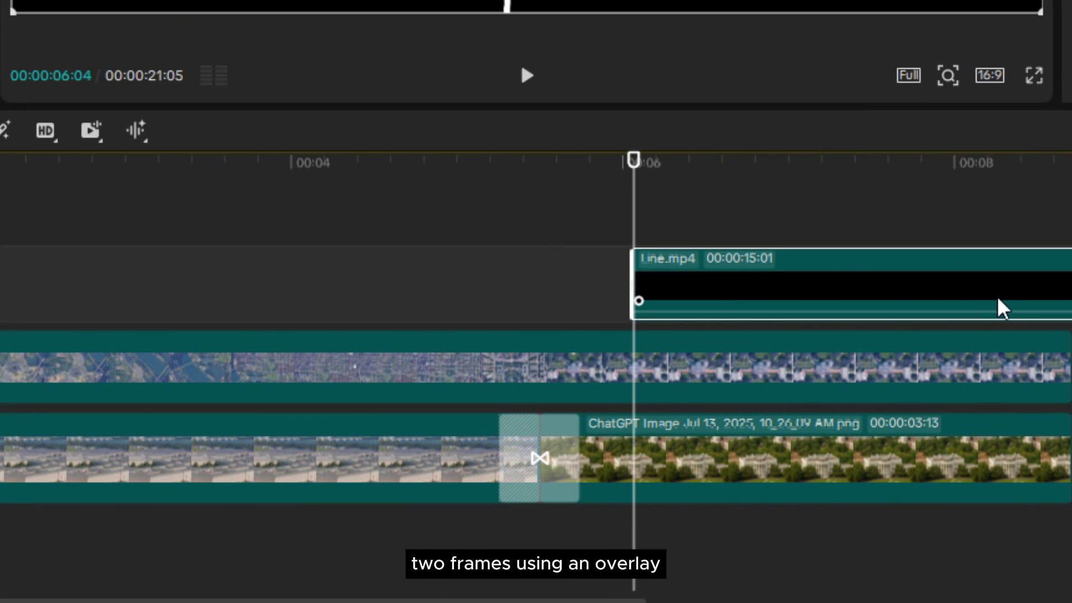
drag(998, 307, 726, 302)
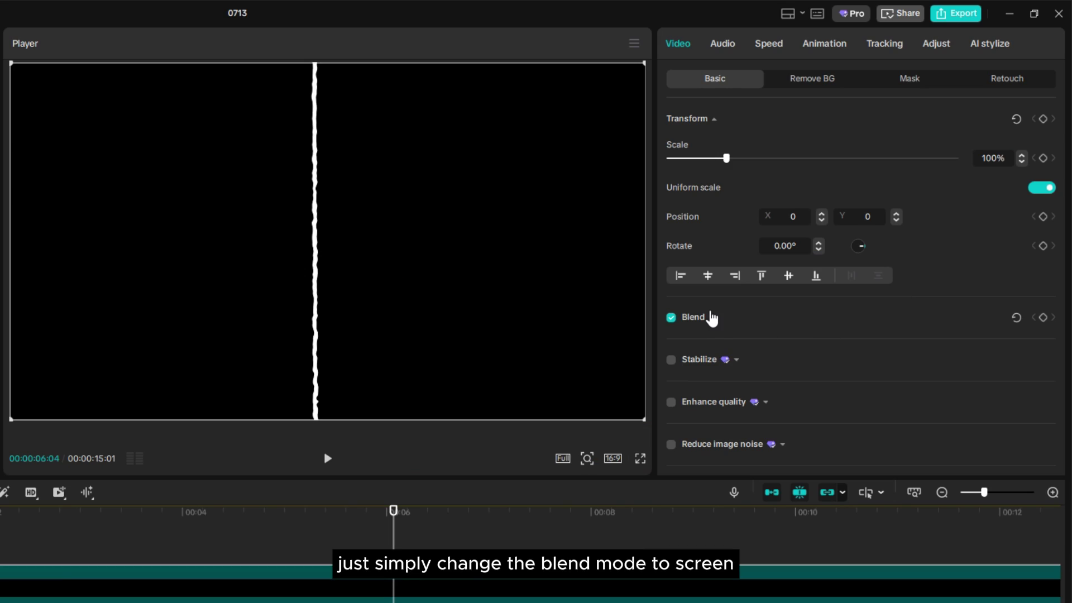
click(711, 317)
click(819, 352)
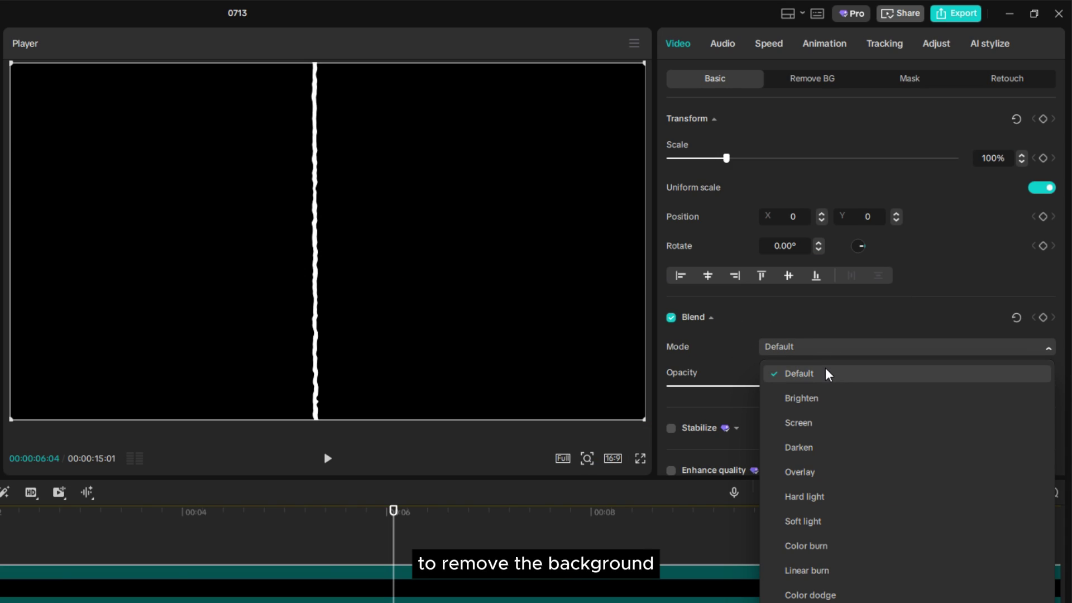
click(823, 420)
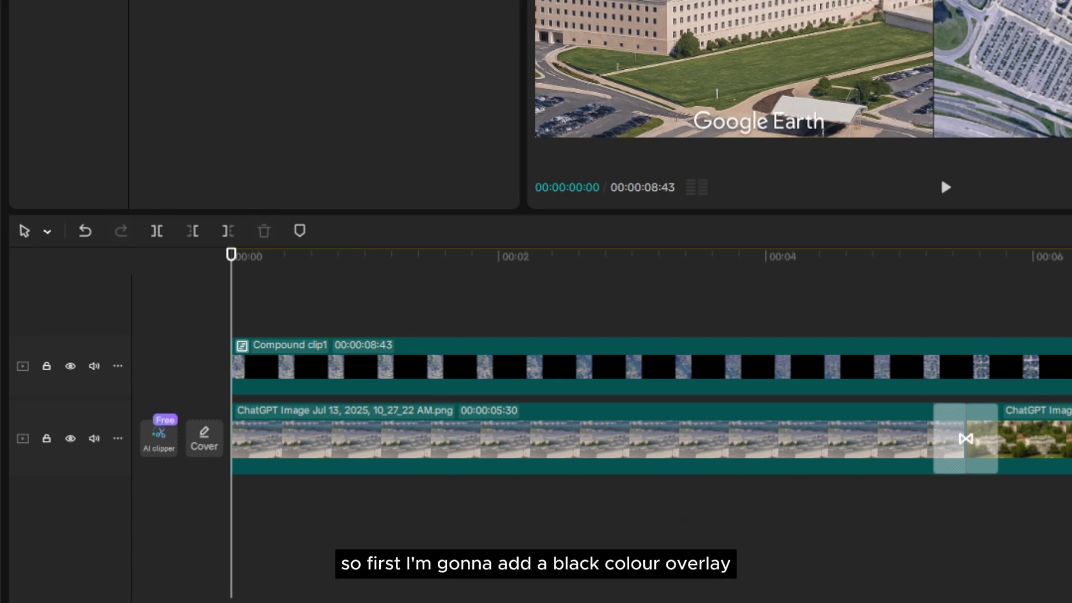
Add the black image as an overlay from the timeline start and shape it into a wide central bar with a rectangle mask
drag(550, 600, 412, 335)
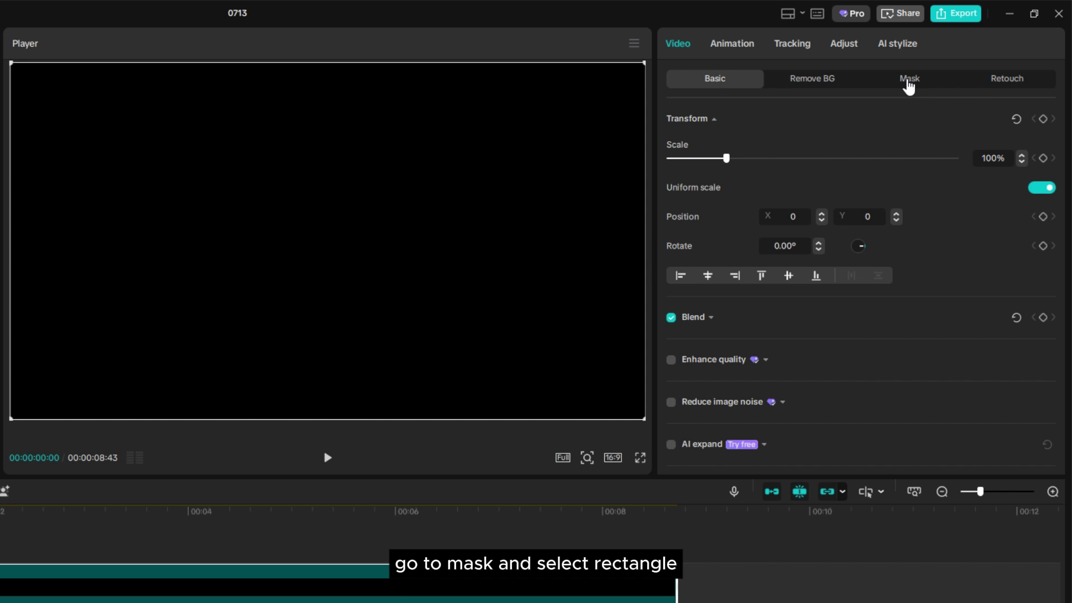
click(911, 80)
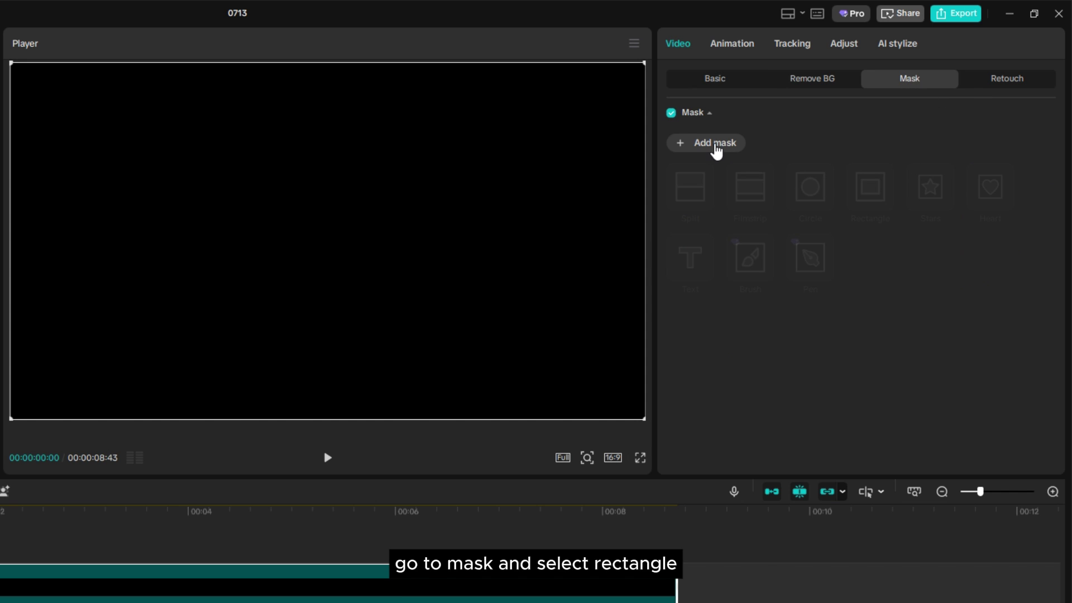
click(870, 188)
drag(416, 241, 514, 244)
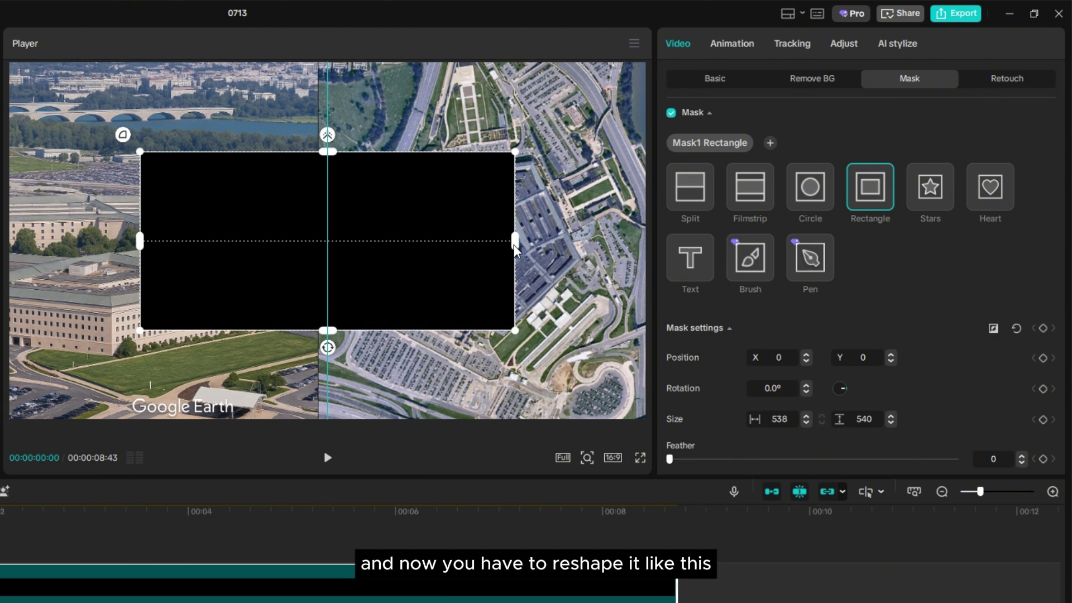
drag(327, 330, 330, 274)
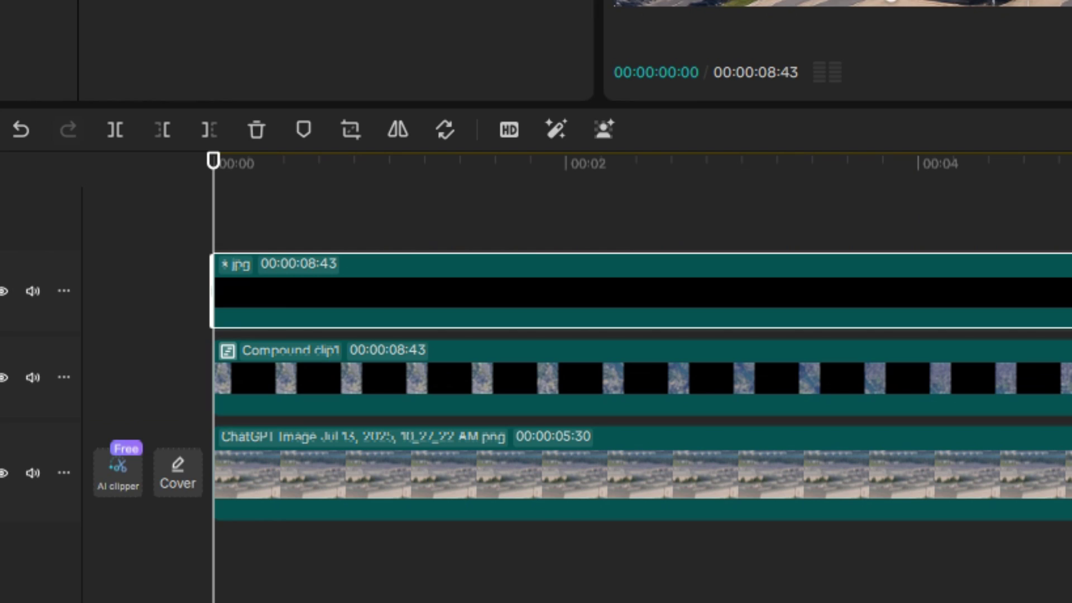
Add the white New Project (1).jpg beneath the black layer and mask it with a 1146 by 243 rectangle as a border
drag(359, 215, 1049, 433)
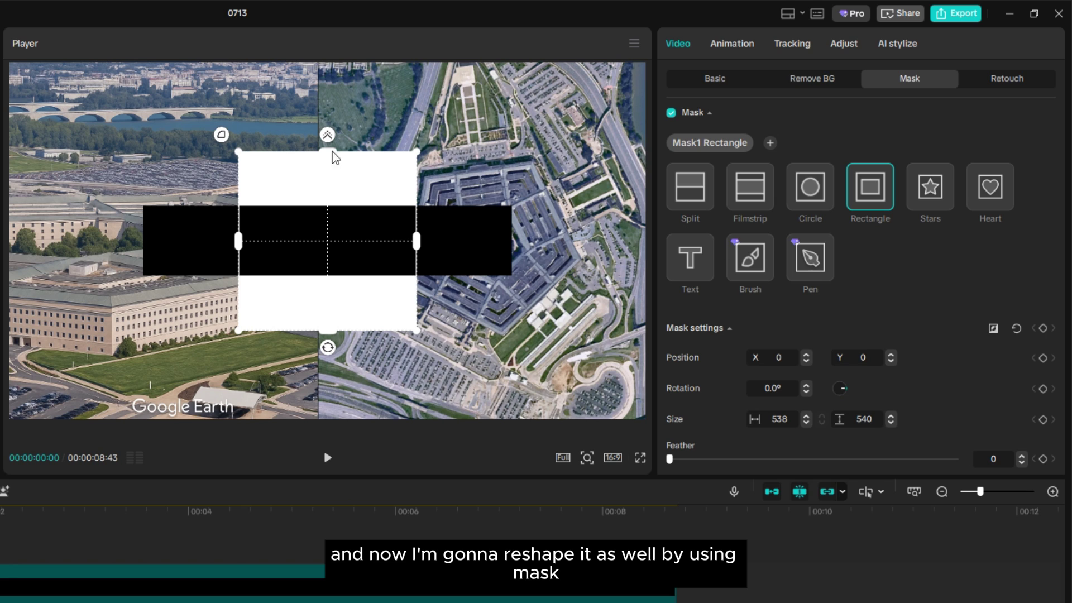
drag(418, 241, 519, 247)
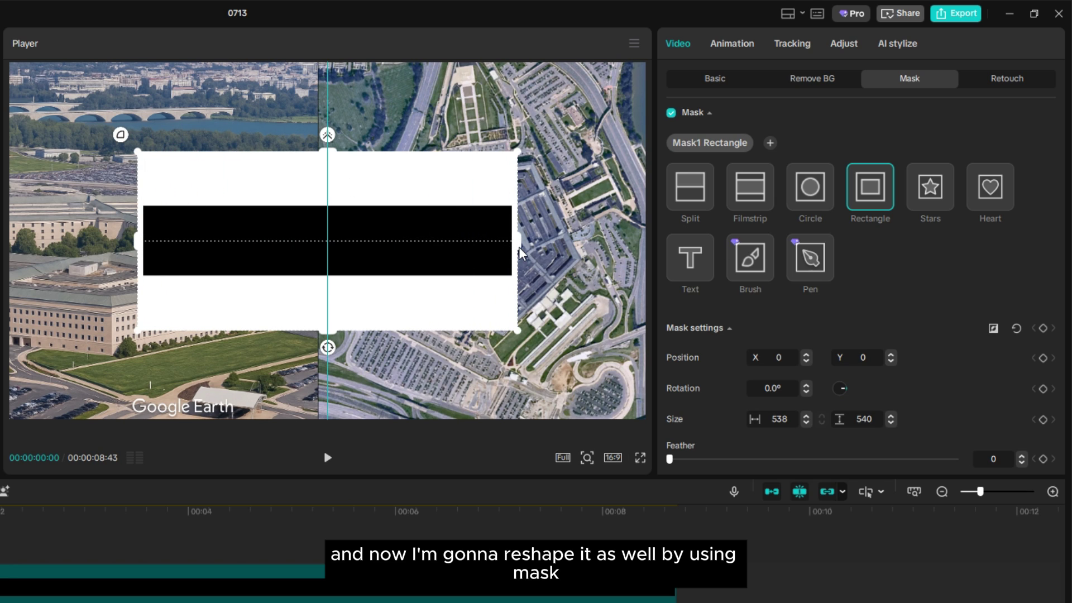
drag(328, 152, 330, 204)
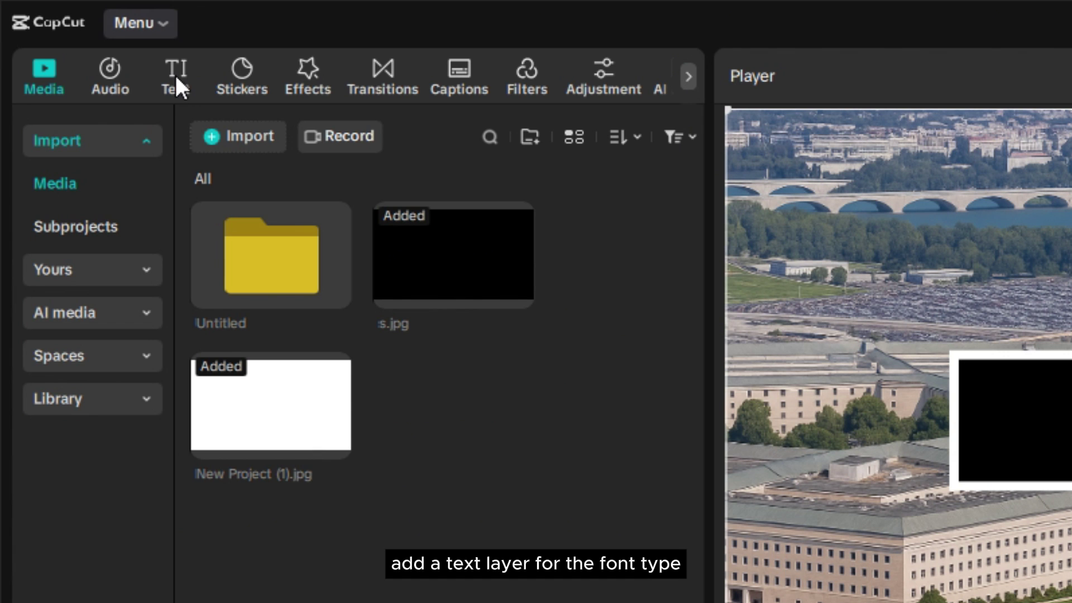
Add a default text layer, extend it to the end of the video and set its font to Cera Black
click(176, 73)
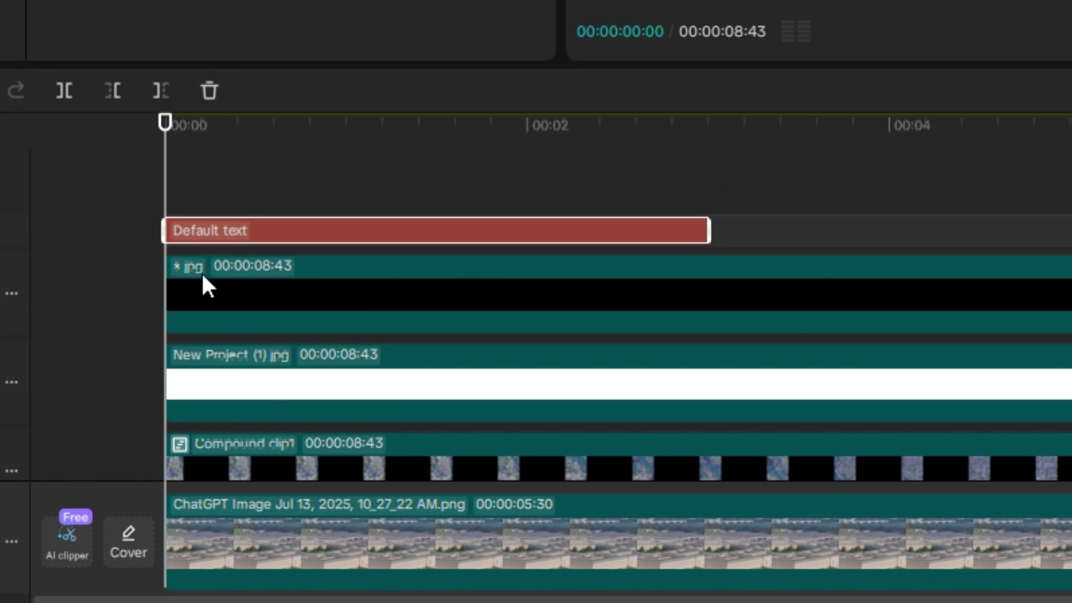
drag(710, 230, 677, 572)
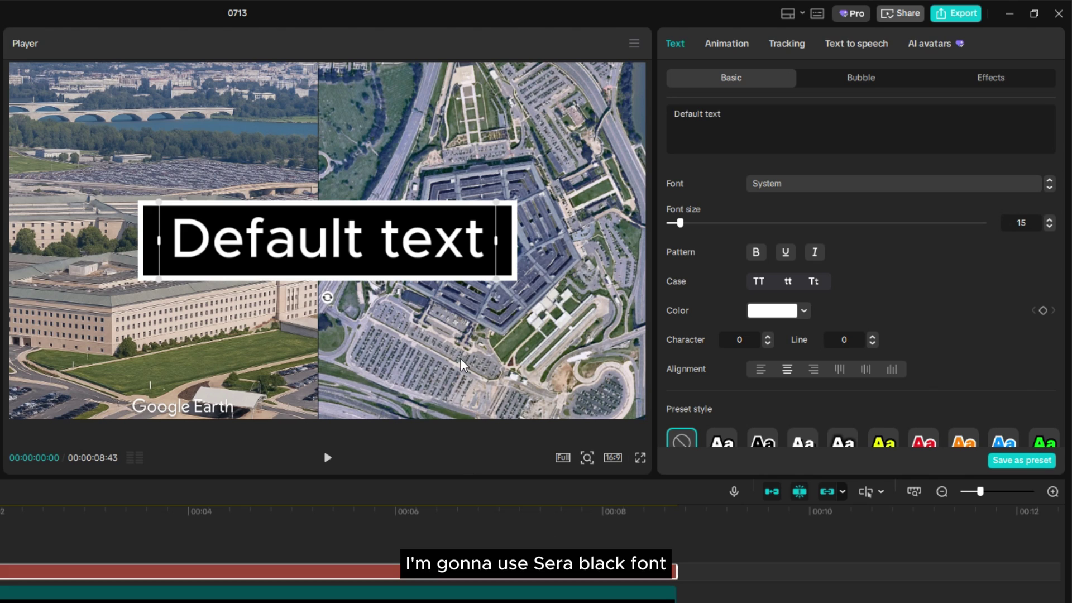
click(798, 190)
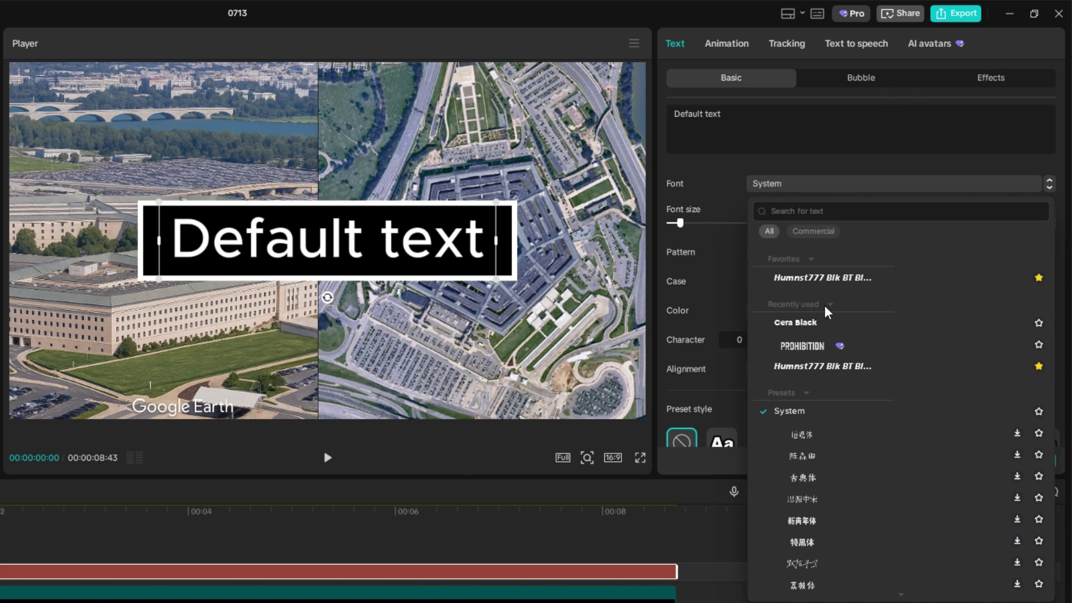
click(814, 327)
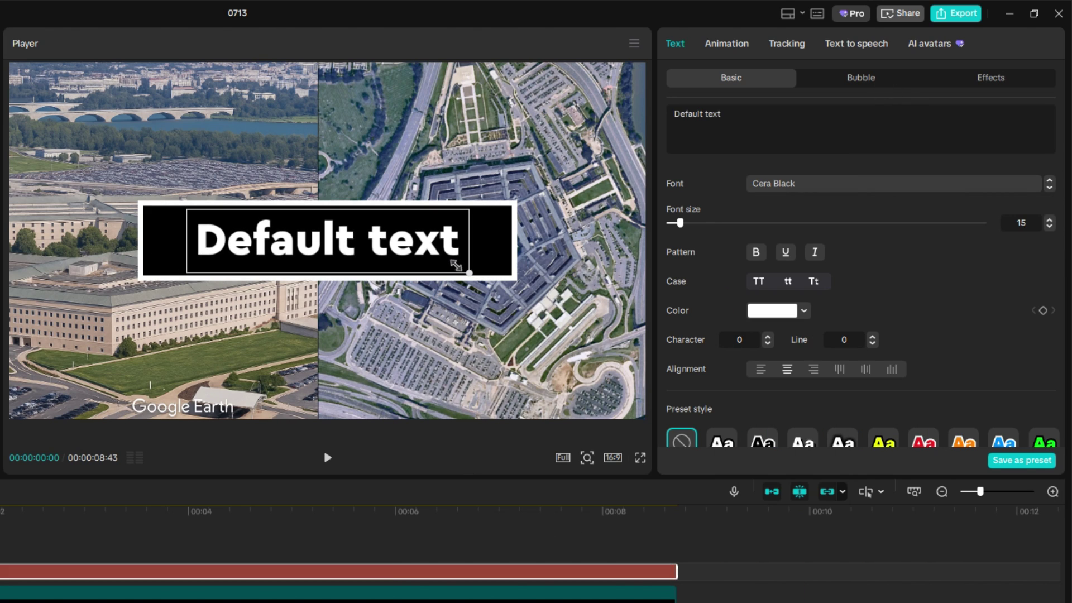
Replace the default text with PENTAGON and widen its character spacing so it fits inside the black bar
drag(724, 114, 670, 114)
text(pen)
key(BackSpace)
key(BackSpace)
key(BackSpace)
text(PENT)
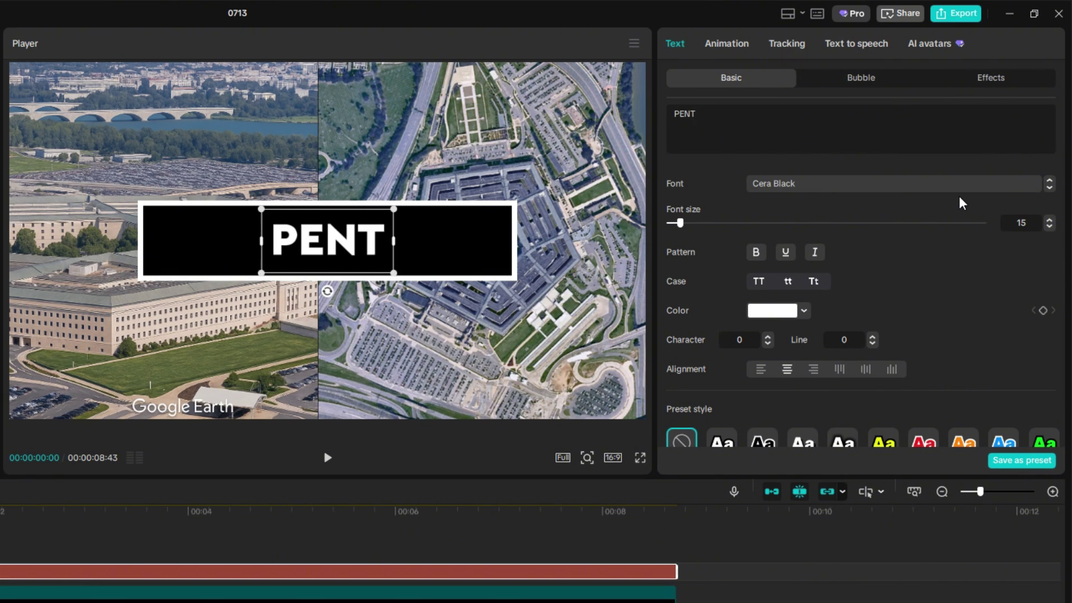
text(AGON)
click(767, 336)
click(768, 336)
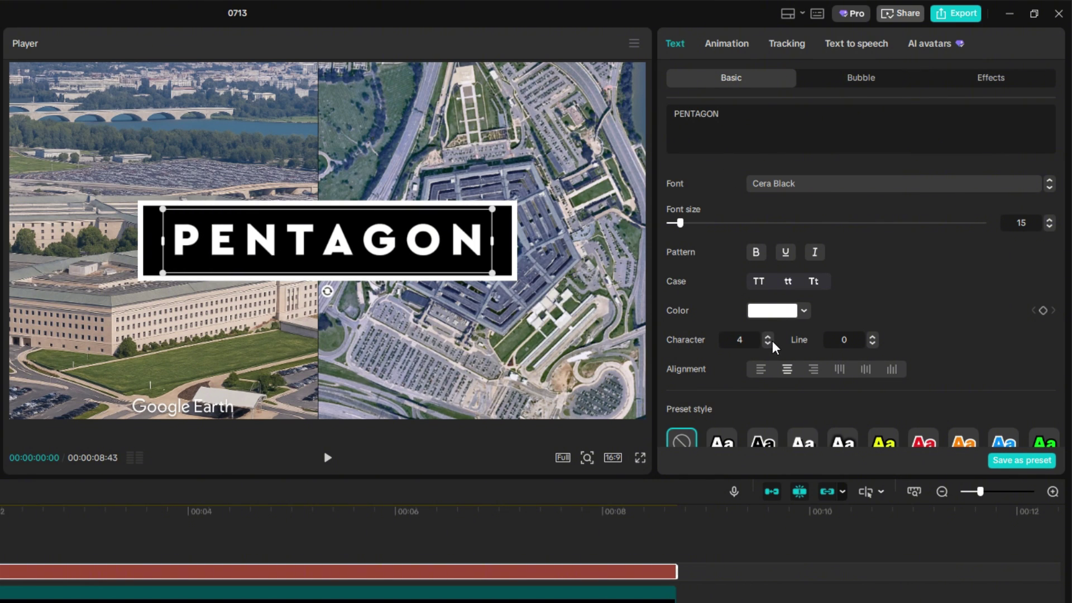
click(768, 343)
Convert the PENTAGON text layer into a compound clip
click(352, 323)
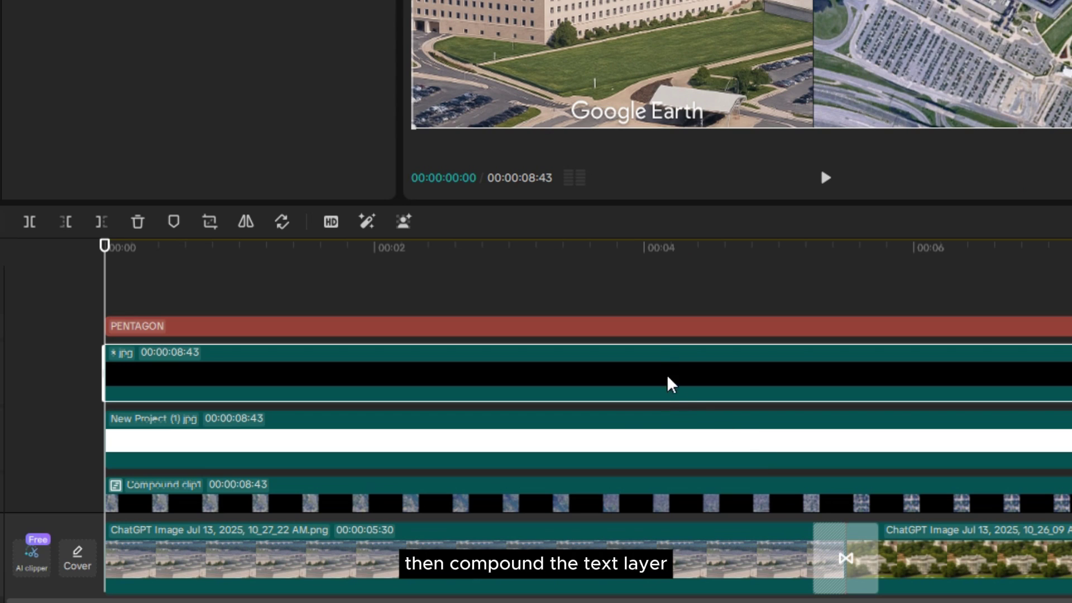
click(206, 575)
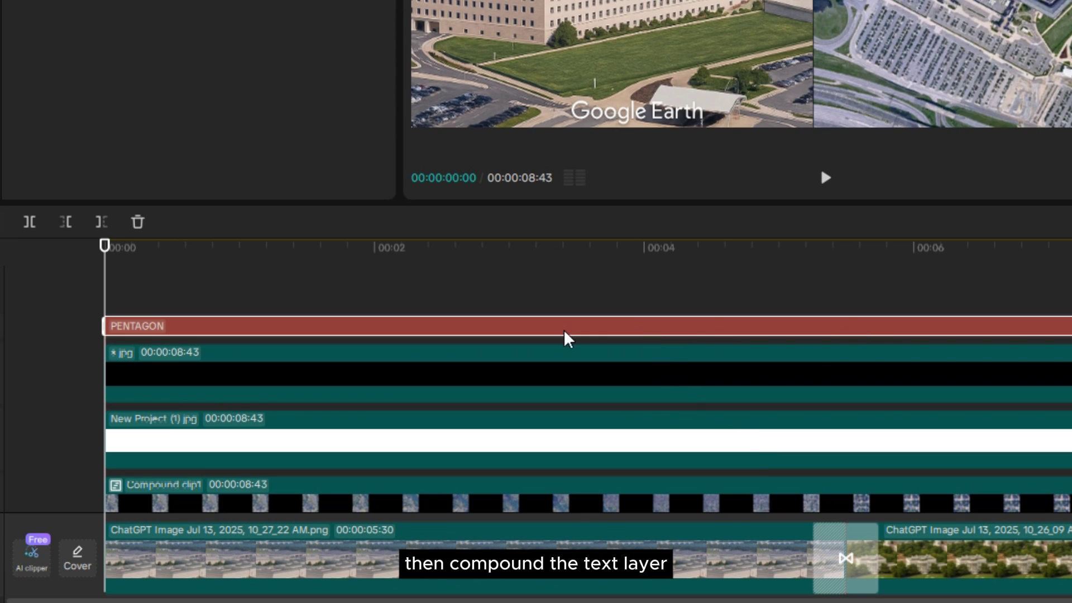
right_click(499, 329)
click(702, 402)
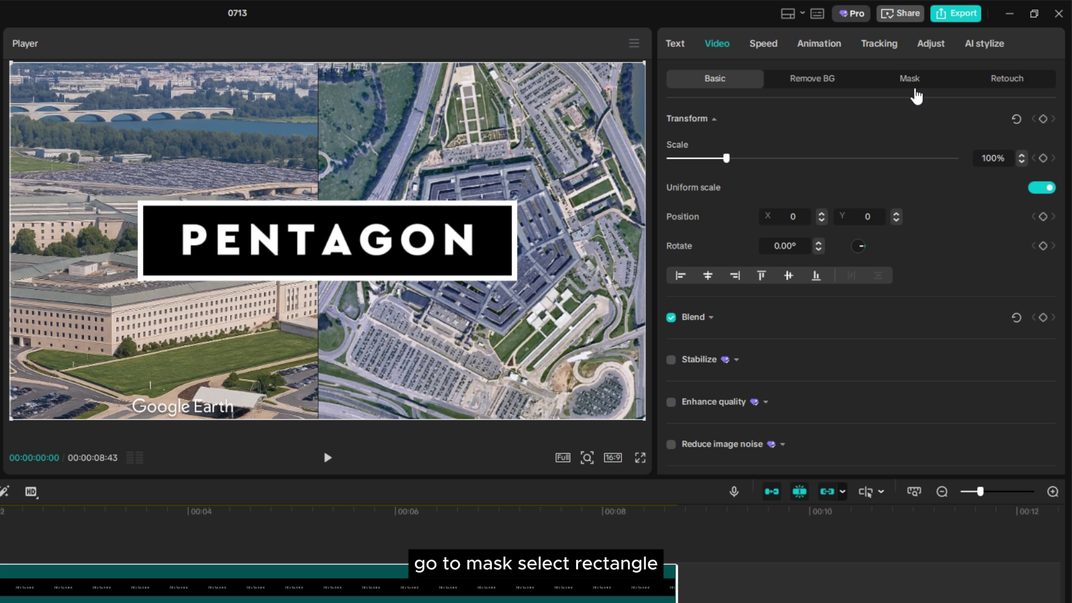
Animate a rectangle mask on the PENTAGON compound clip from width 1 at the start to the full text width at 00:00:00:47
click(914, 84)
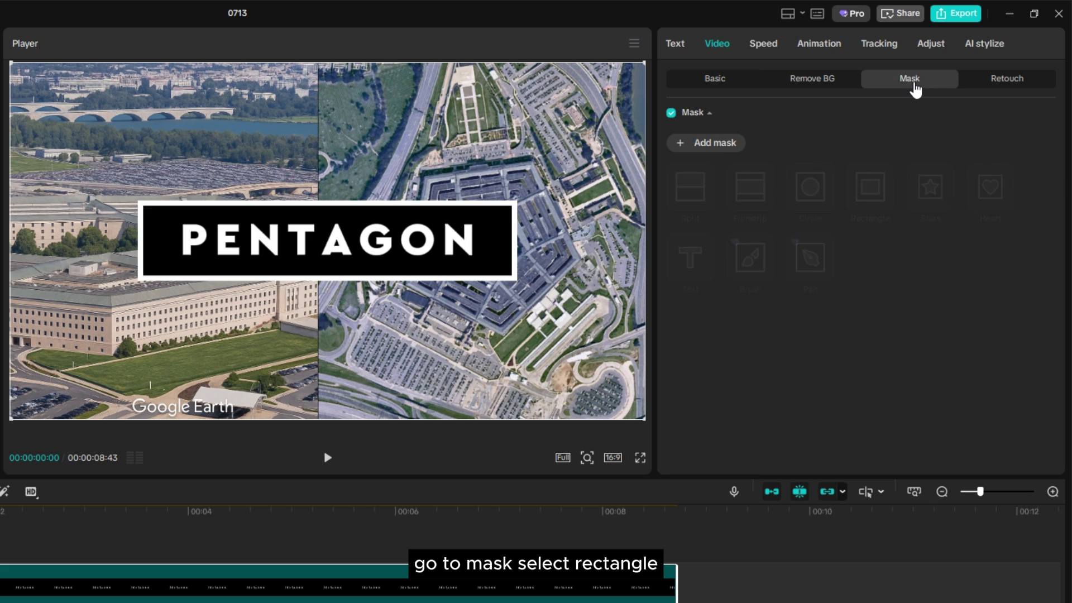
click(678, 149)
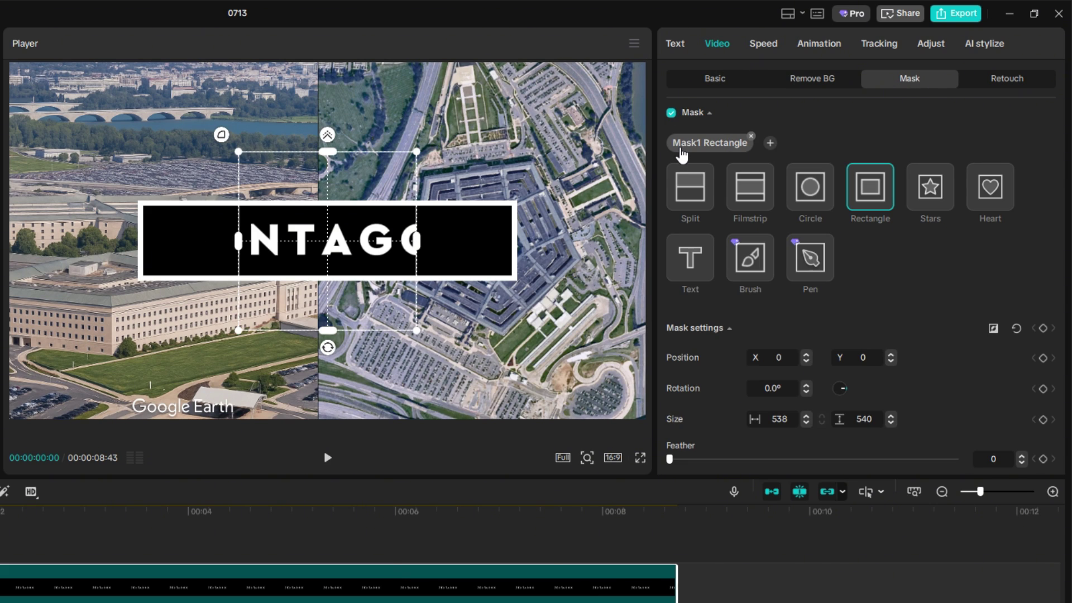
click(1044, 329)
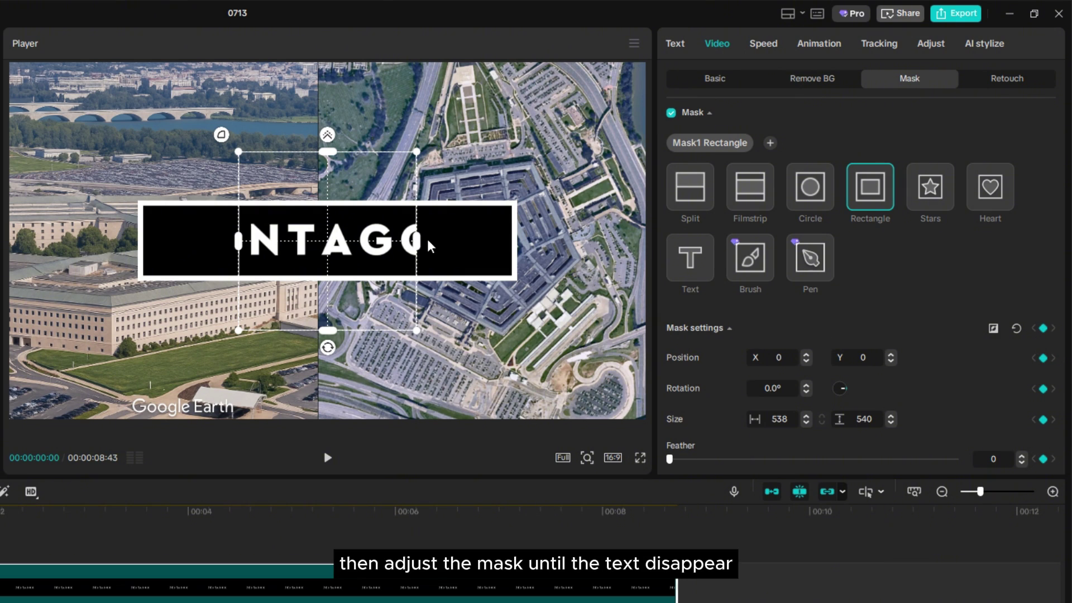
drag(428, 242, 326, 242)
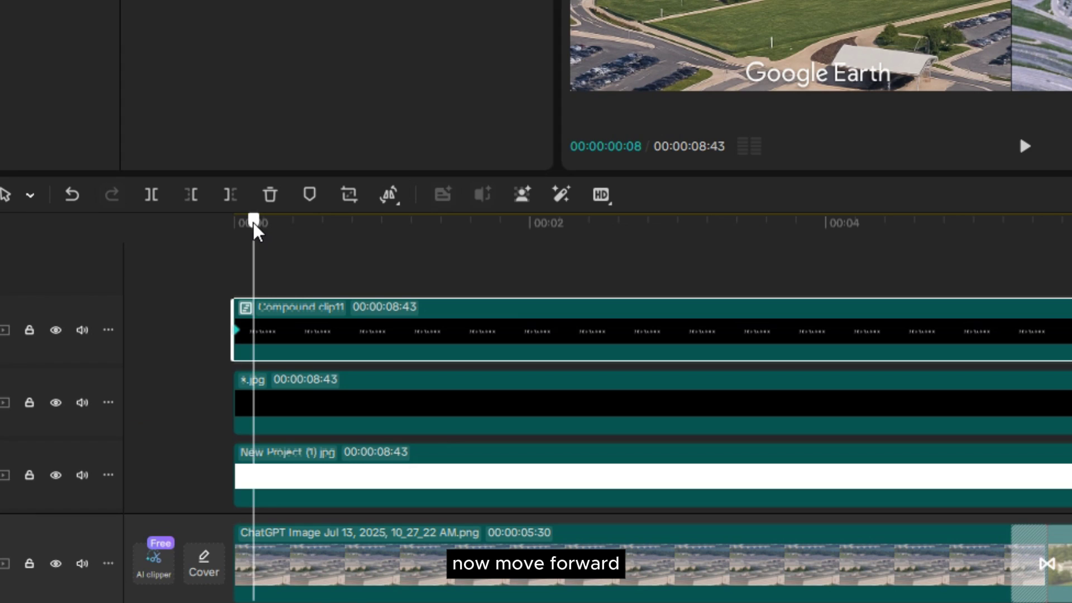
drag(256, 234, 511, 252)
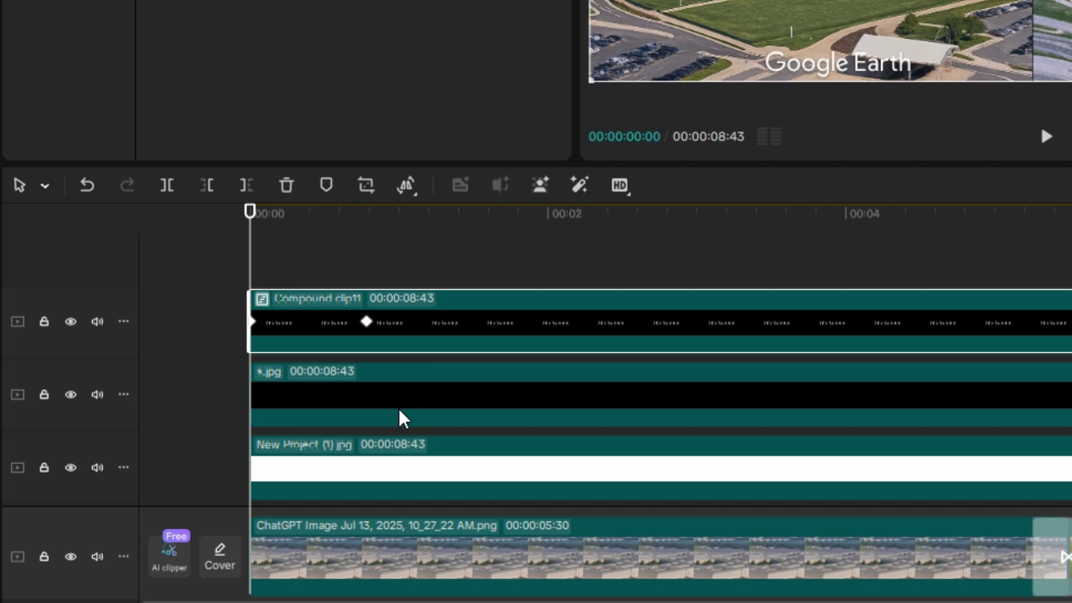
Animate the black bar's mask from width 1 at the timeline start to width 1115 at 00:00:00:47
click(400, 416)
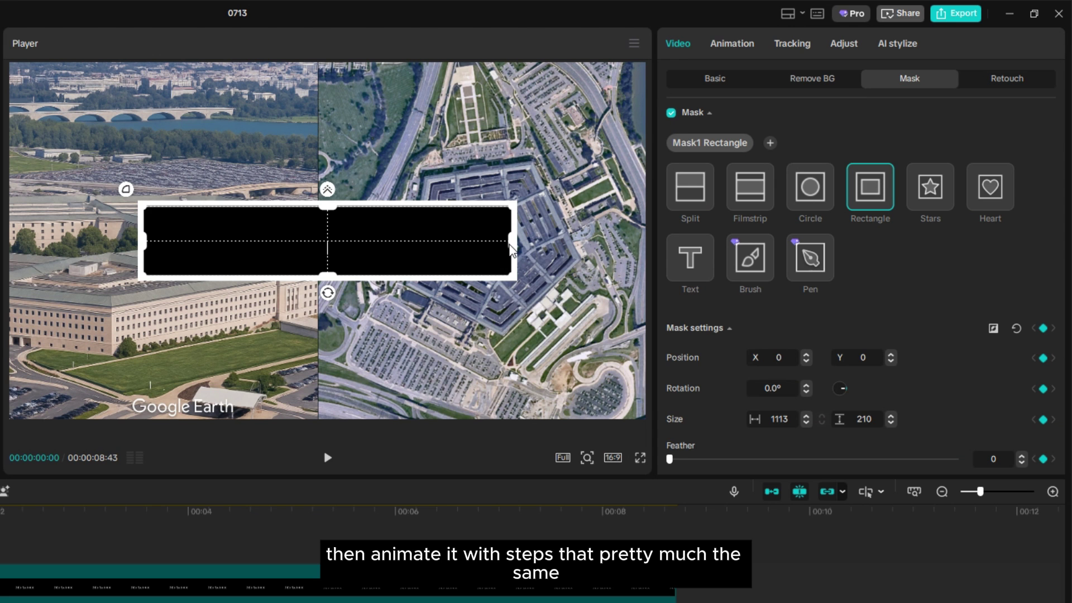
drag(514, 244, 432, 246)
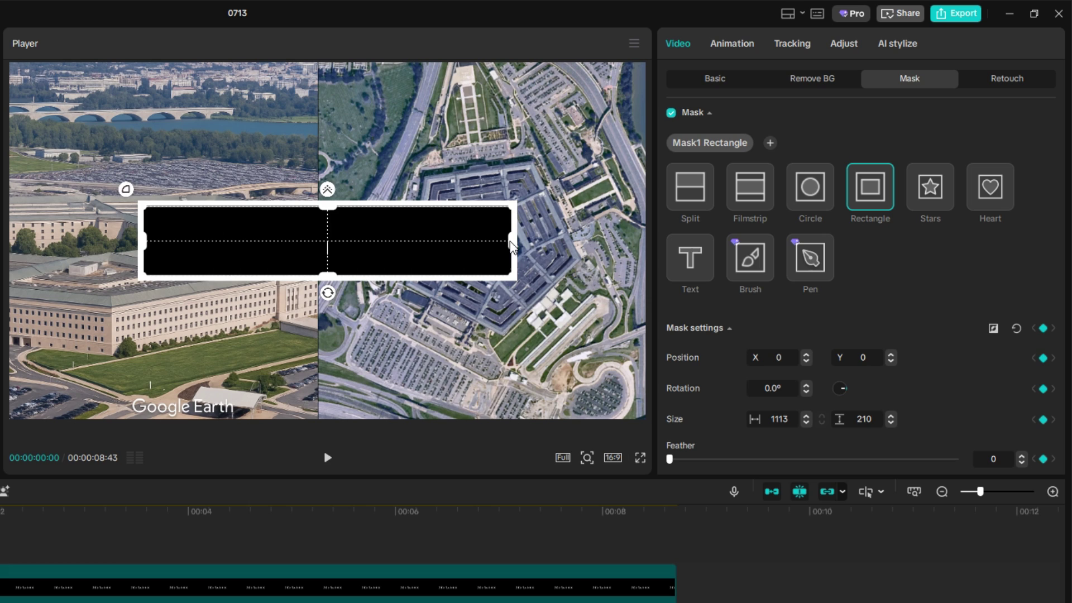
drag(505, 245, 306, 243)
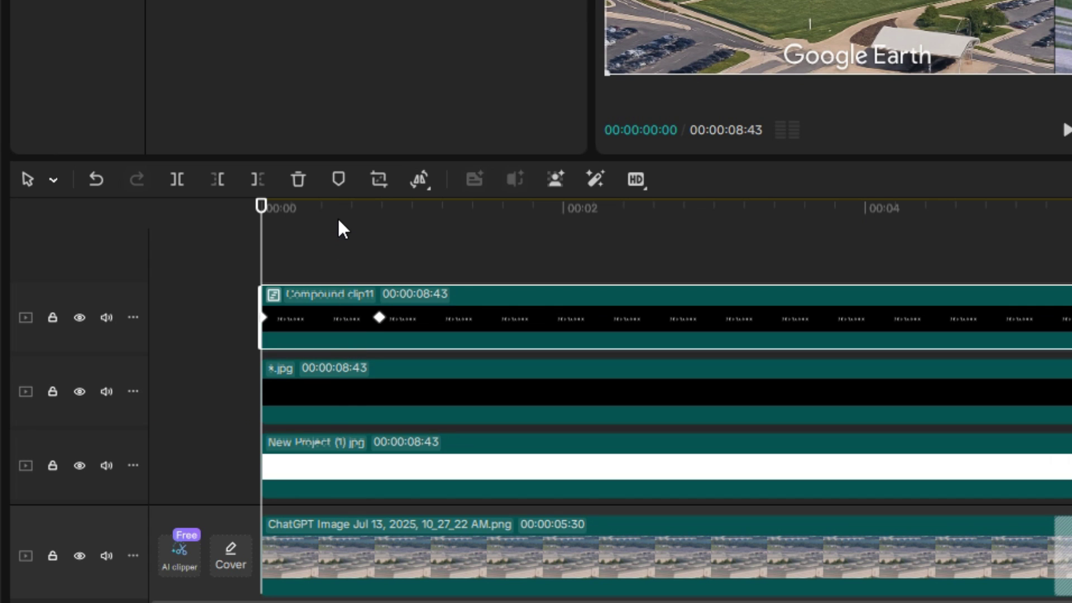
click(385, 224)
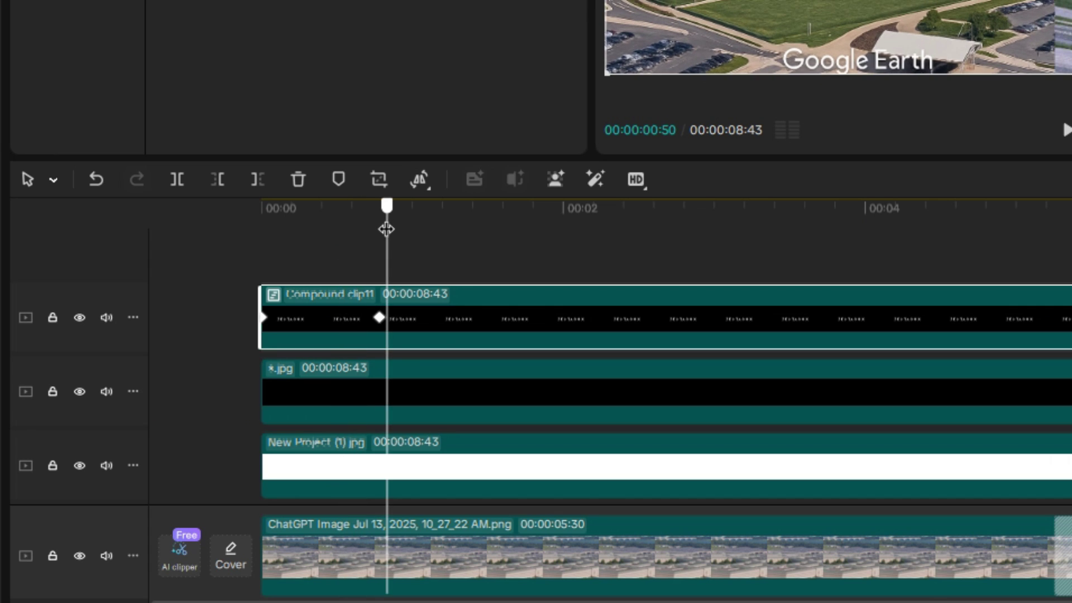
click(449, 416)
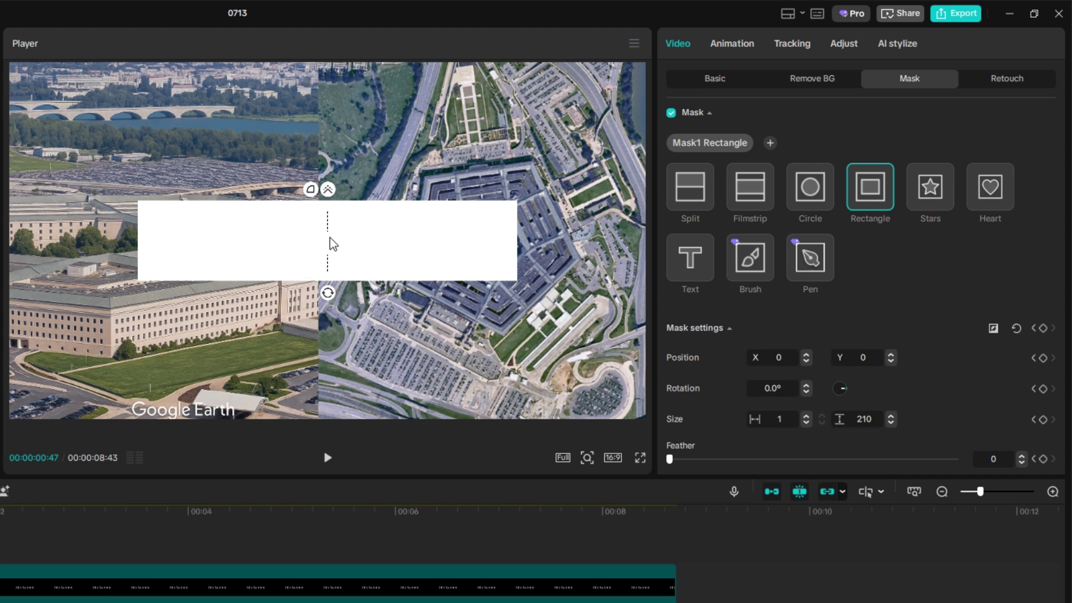
drag(330, 239, 515, 241)
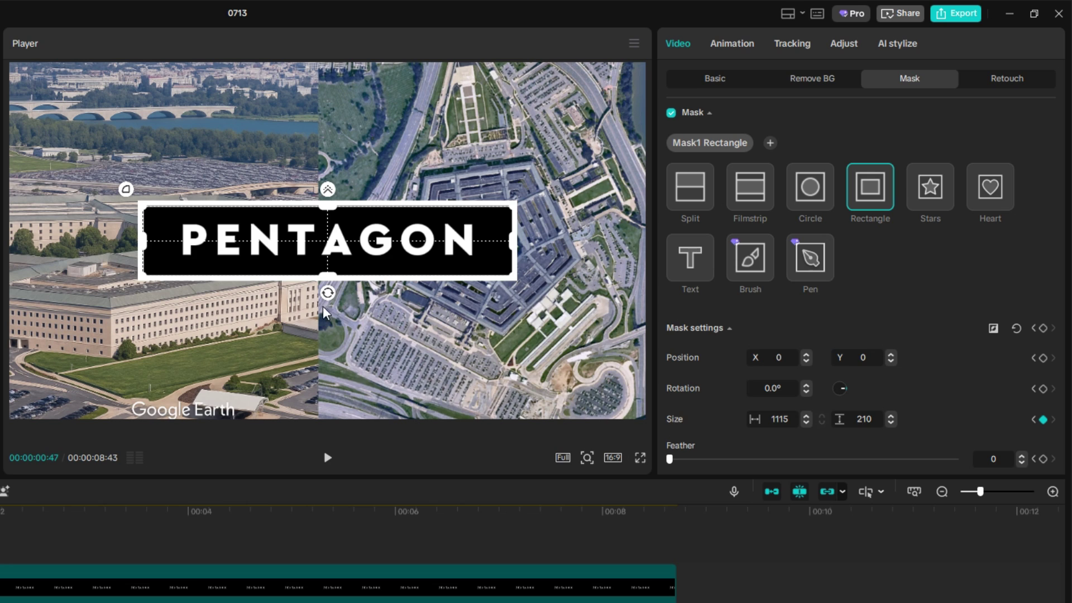
Add mask keyframes to the white New Project (1).jpg layer at the timeline start and at 00:00:00:47
scroll(395, 477, down, 1)
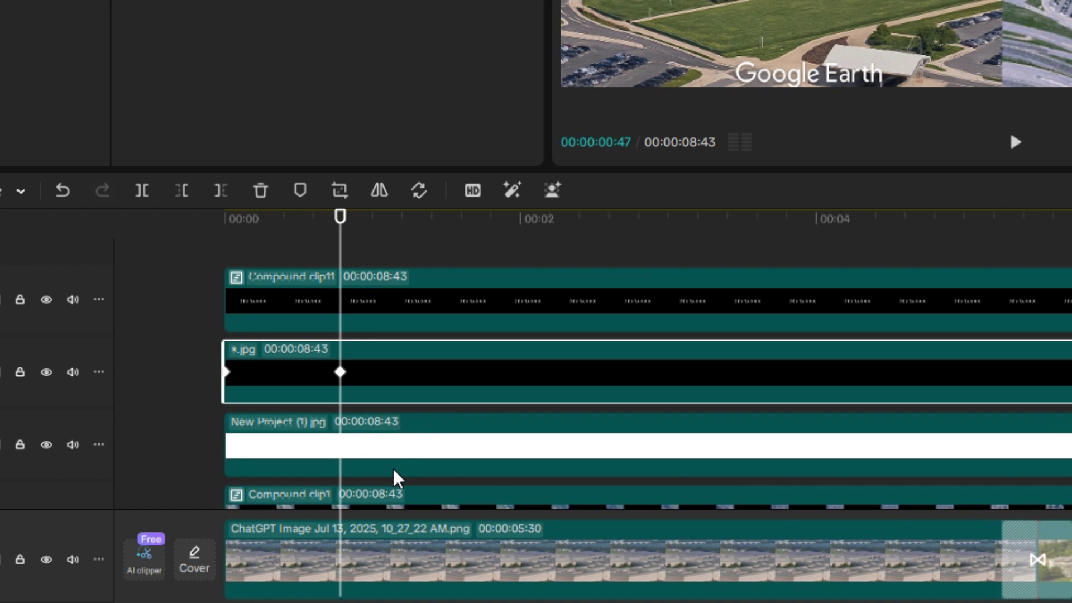
click(366, 430)
drag(331, 245, 33, 258)
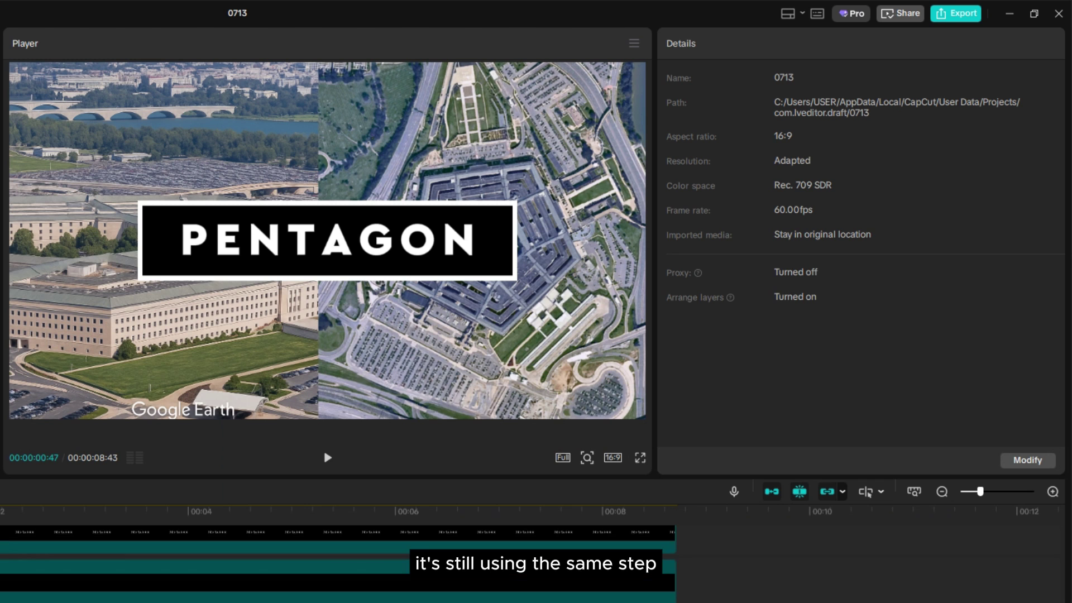
scroll(34, 257, down, 1)
click(225, 218)
click(335, 591)
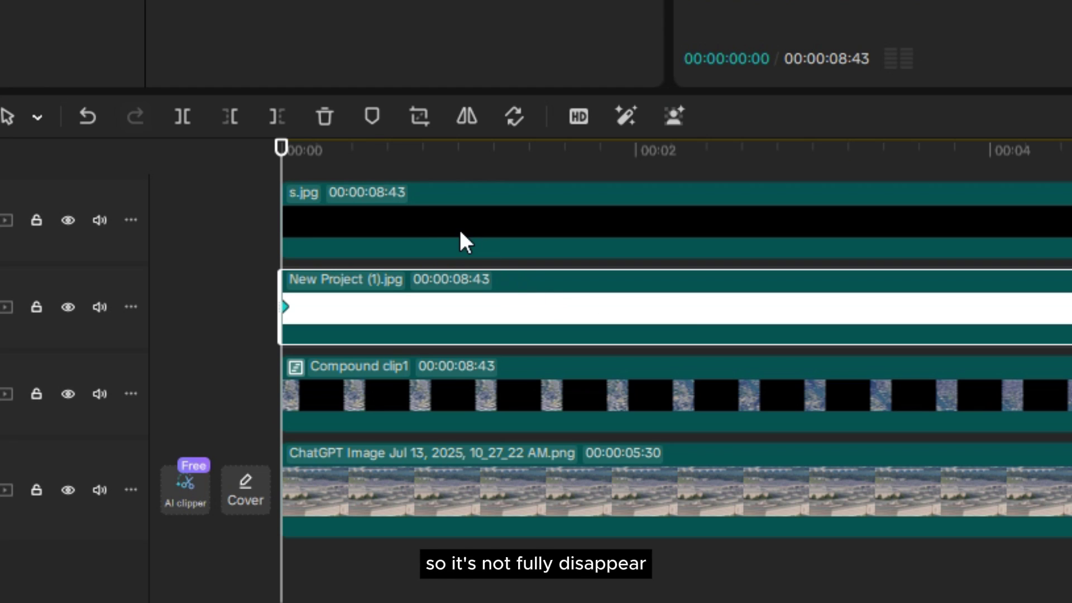
click(460, 230)
click(367, 157)
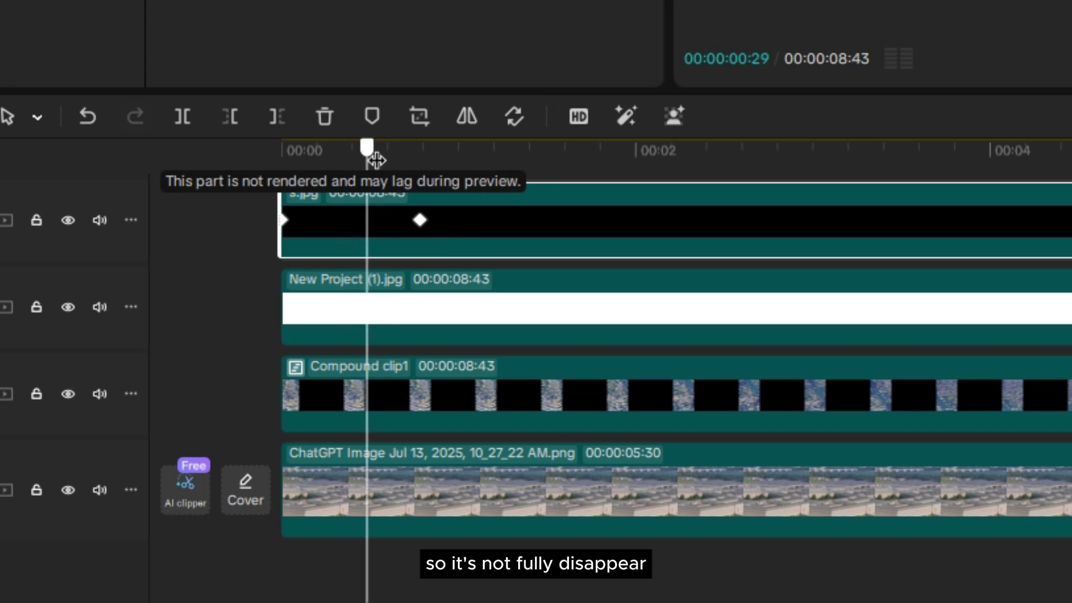
drag(376, 161, 420, 160)
click(488, 317)
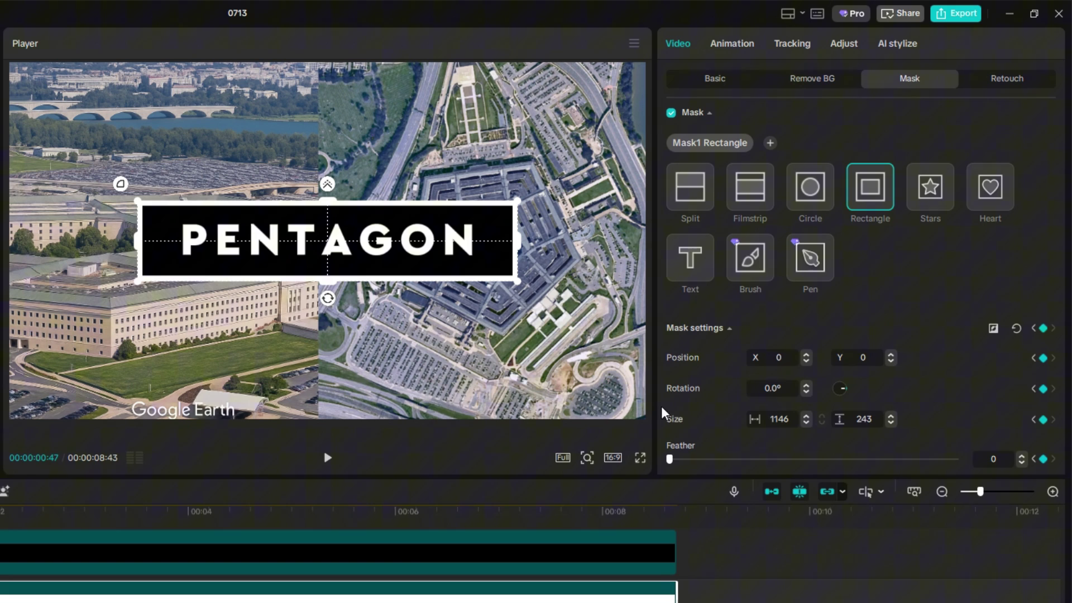
Narrow the white layer's mask to a thin vertical strip at its first keyframe and play back the title animation
click(1034, 327)
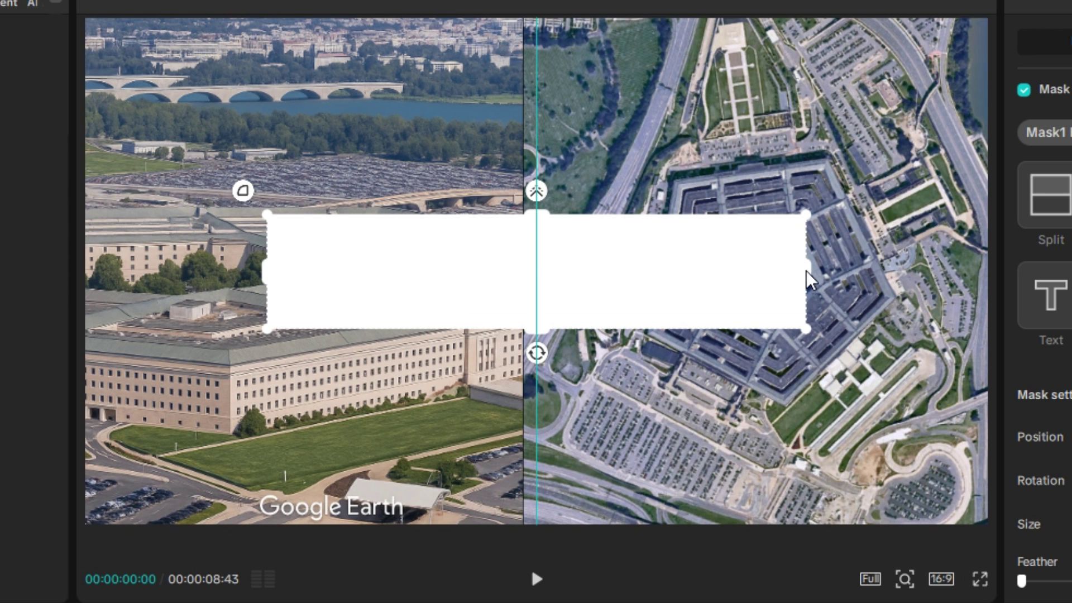
drag(806, 276, 614, 278)
drag(561, 275, 548, 263)
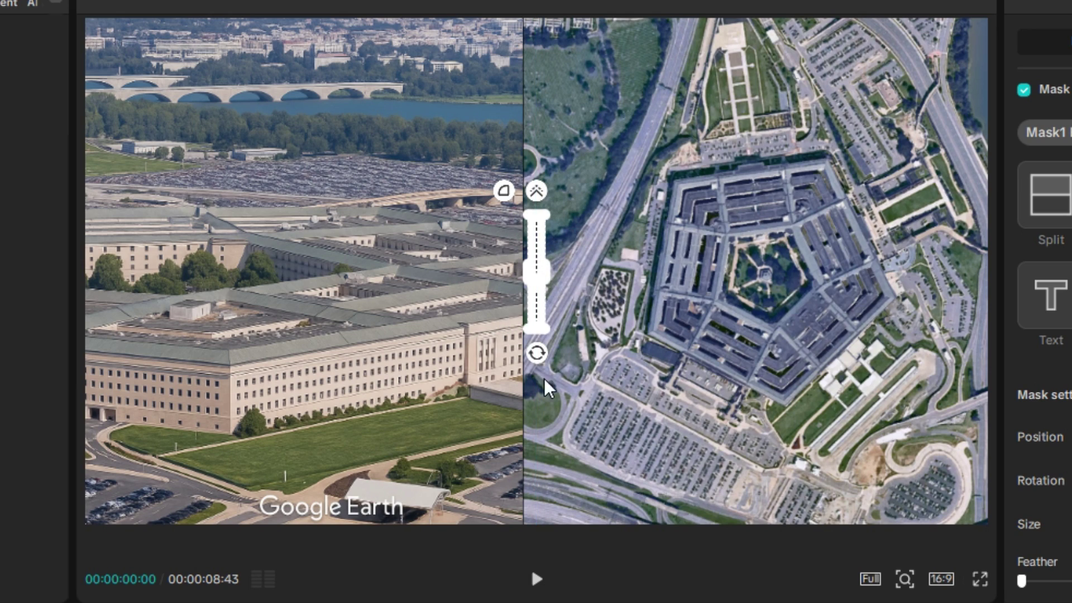
key(space)
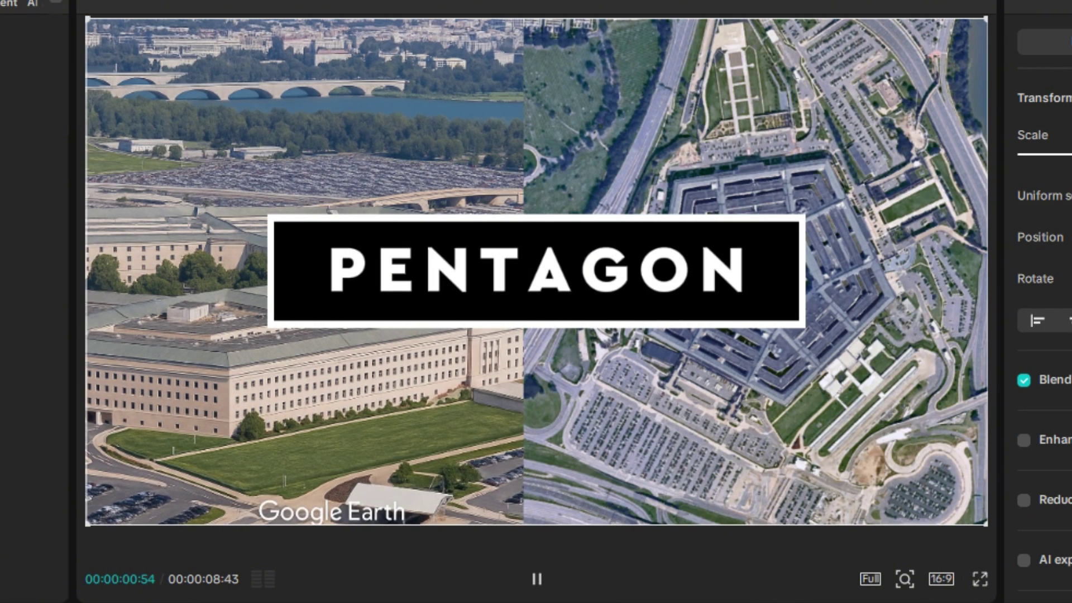
key(space)
Apply an easing preset curve to the mask keyframes of the PENTAGON text compound clip
scroll(507, 332, up, 1)
scroll(451, 370, down, 1)
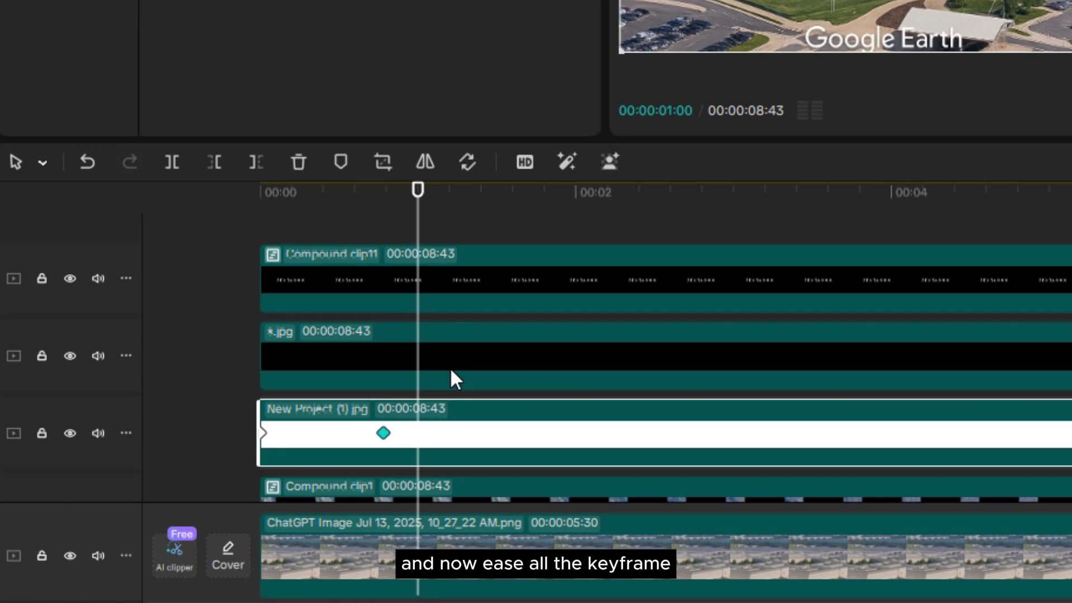
click(451, 373)
scroll(430, 371, down, 1)
click(383, 252)
right_click(383, 251)
click(488, 401)
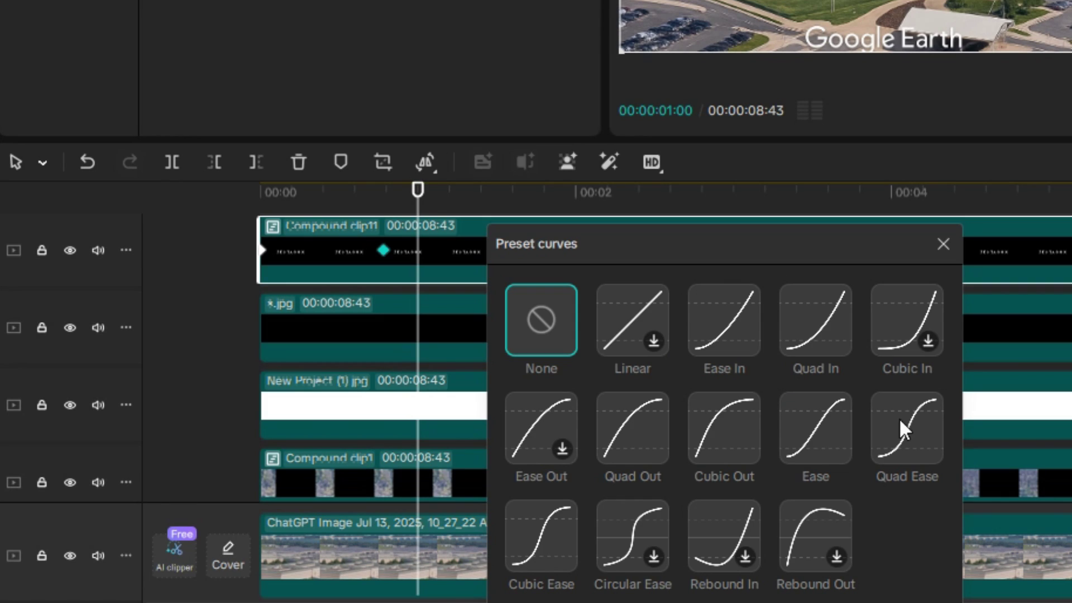
click(724, 428)
click(943, 244)
Apply the Ease preset curve to the black bar layer's mask keyframes
click(382, 331)
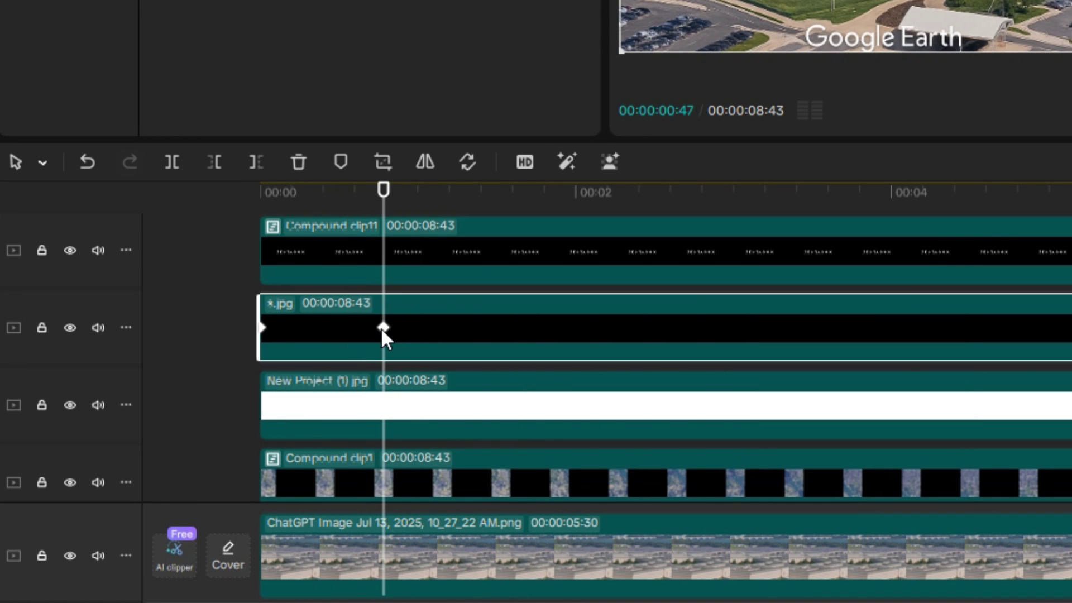
right_click(382, 331)
click(484, 478)
click(835, 438)
click(933, 244)
Apply the Ease preset curve to the mask keyframes of the white New Project (1).jpg layer
scroll(440, 363, down, 1)
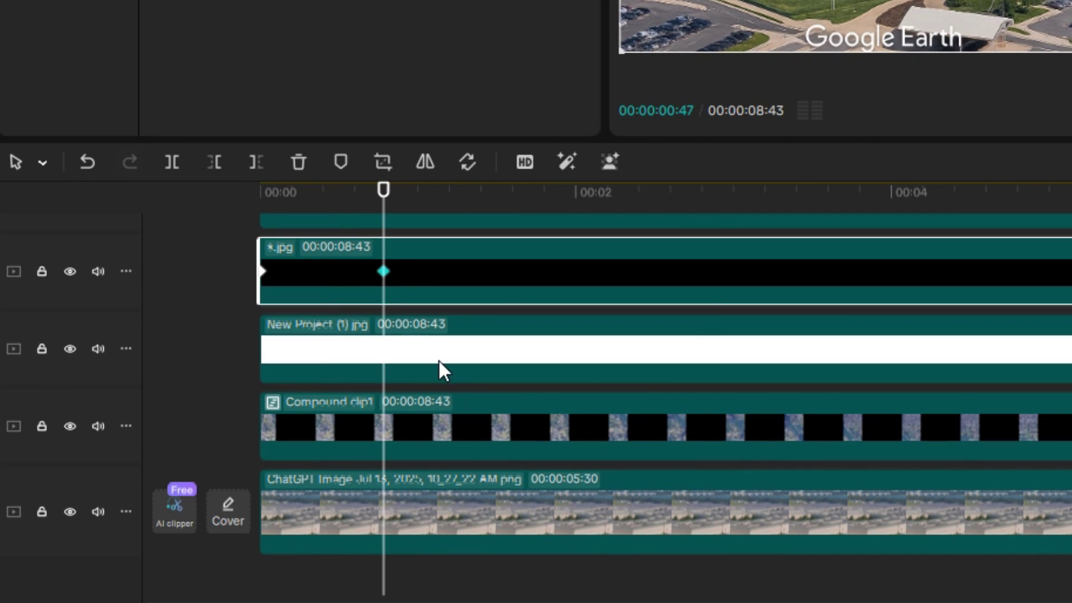
click(437, 360)
right_click(383, 349)
click(486, 494)
click(843, 436)
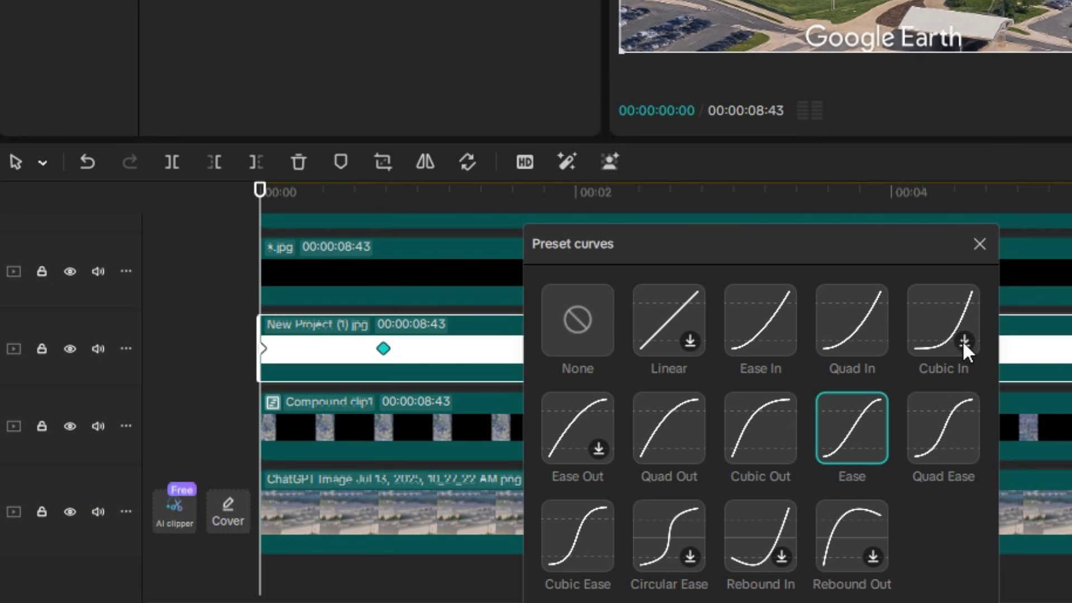
click(987, 237)
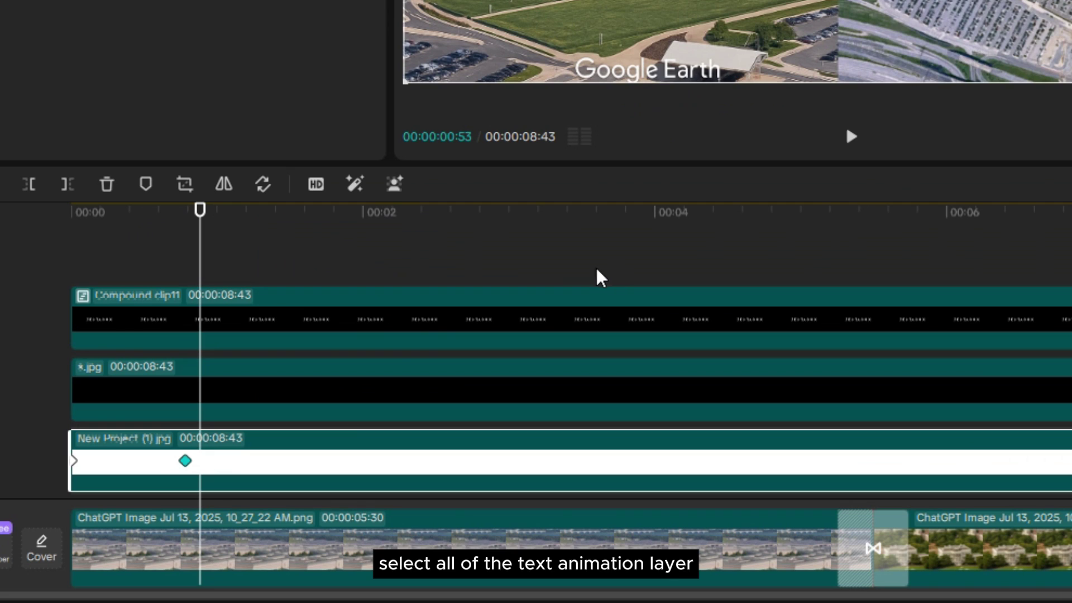
Combine the three title layers into one compound clip and shrink it to 47% at the upper middle of the frame
drag(575, 269, 429, 454)
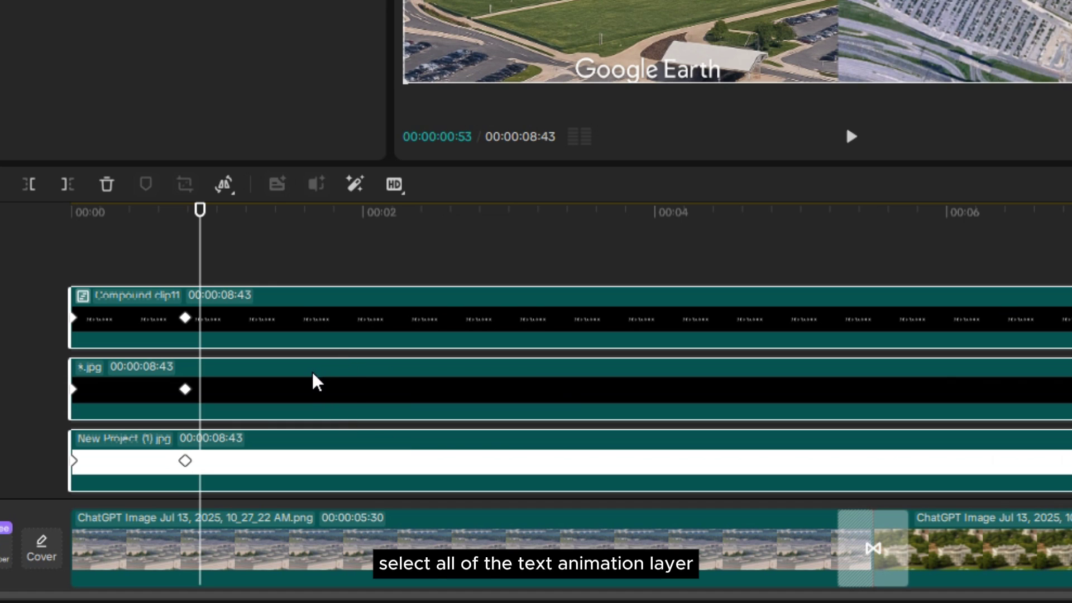
right_click(359, 383)
click(540, 144)
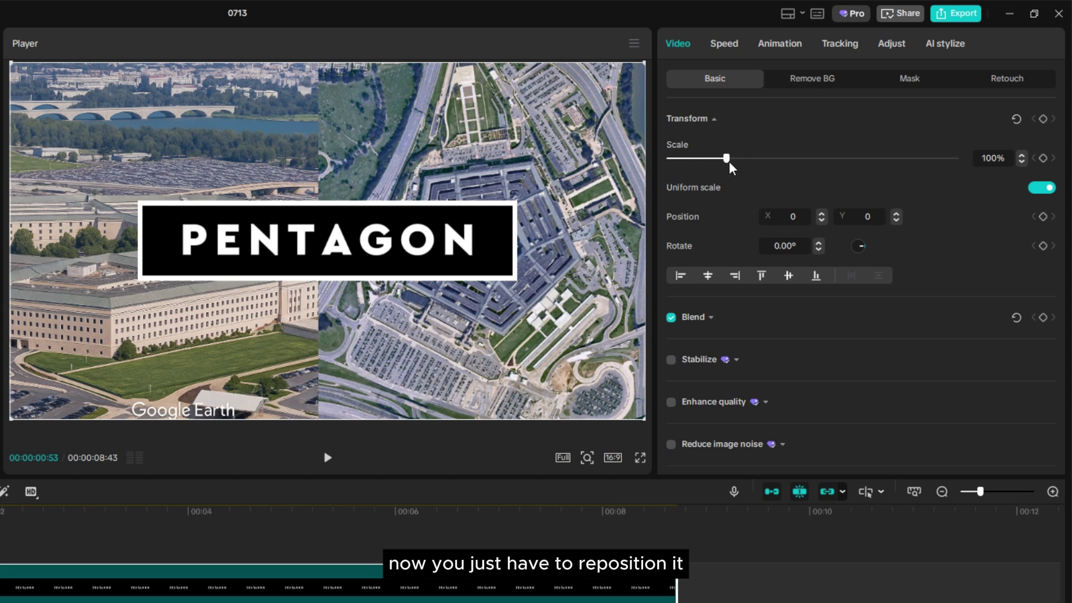
drag(729, 161, 700, 172)
drag(374, 262, 375, 117)
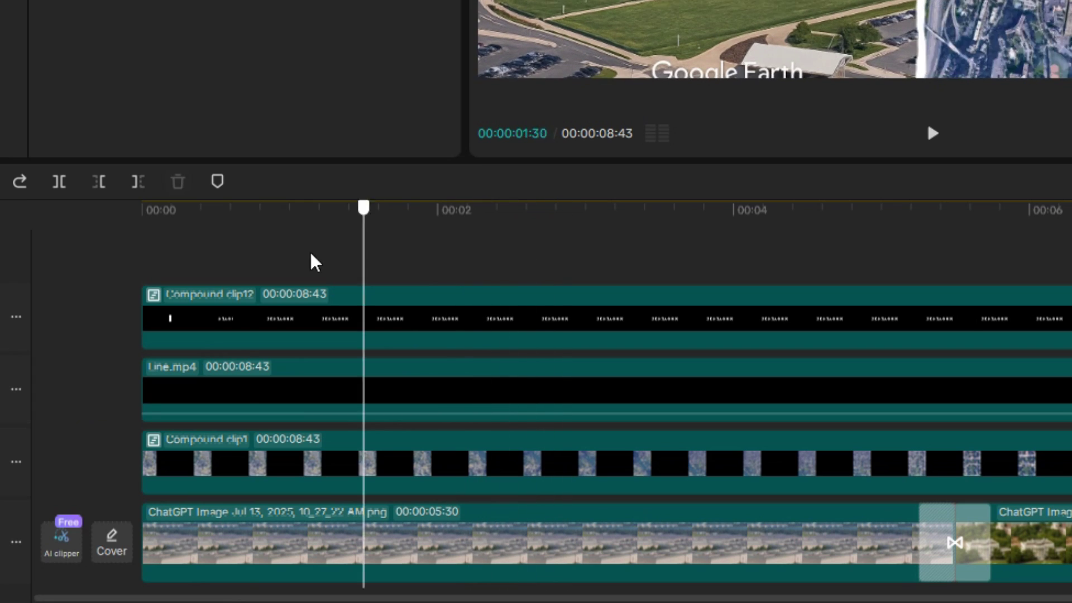
Duplicate the PENTAGON title compound clip, then place the copy just below the original and scale it down slightly
click(281, 325)
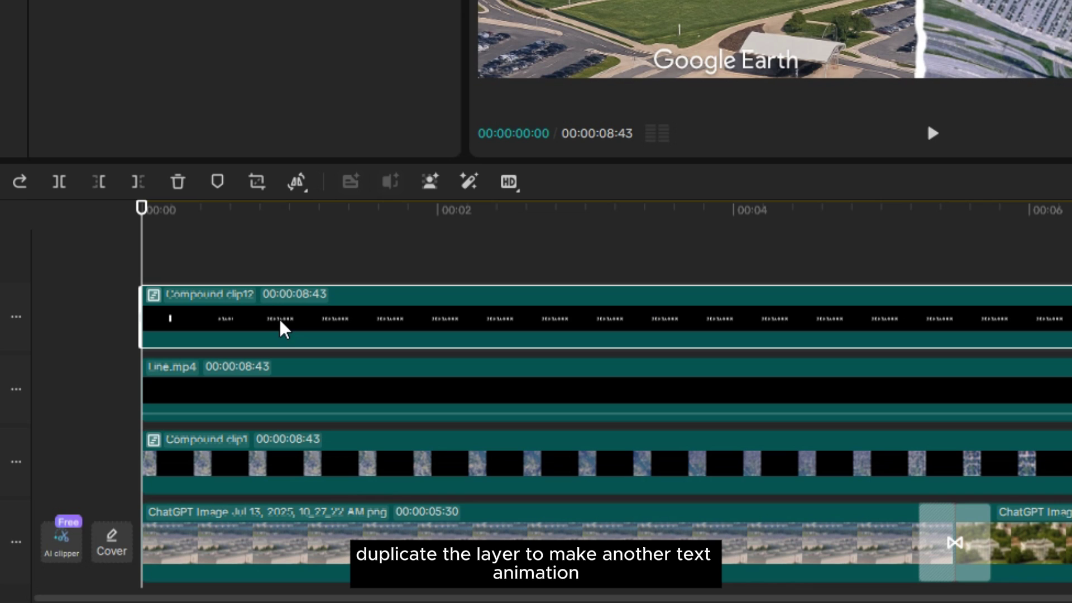
key(ctrl+c)
key(ctrl+v)
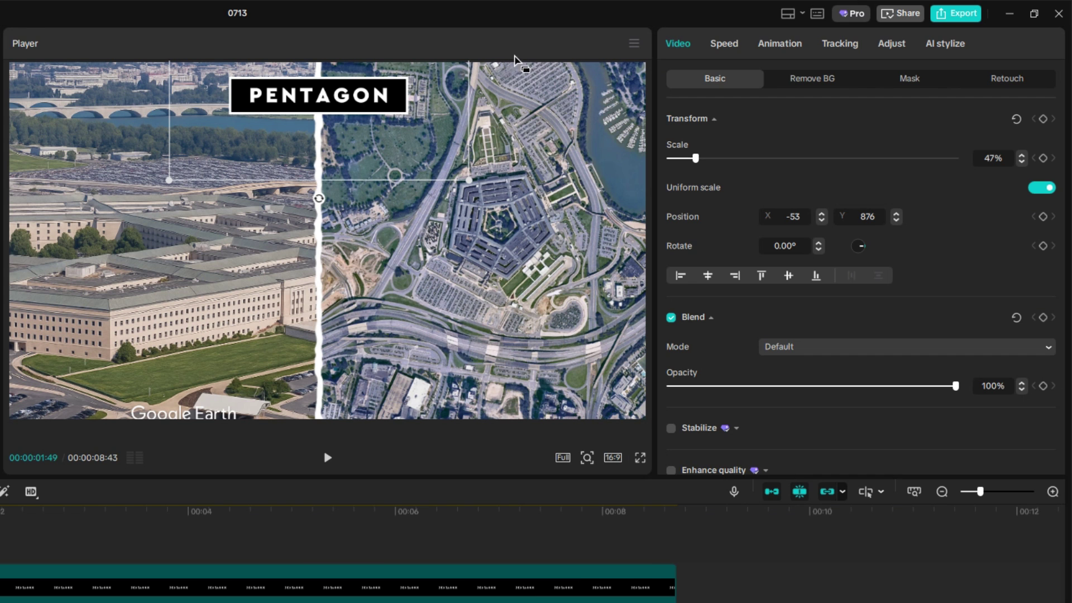
drag(356, 90, 356, 179)
key(ctrl+z)
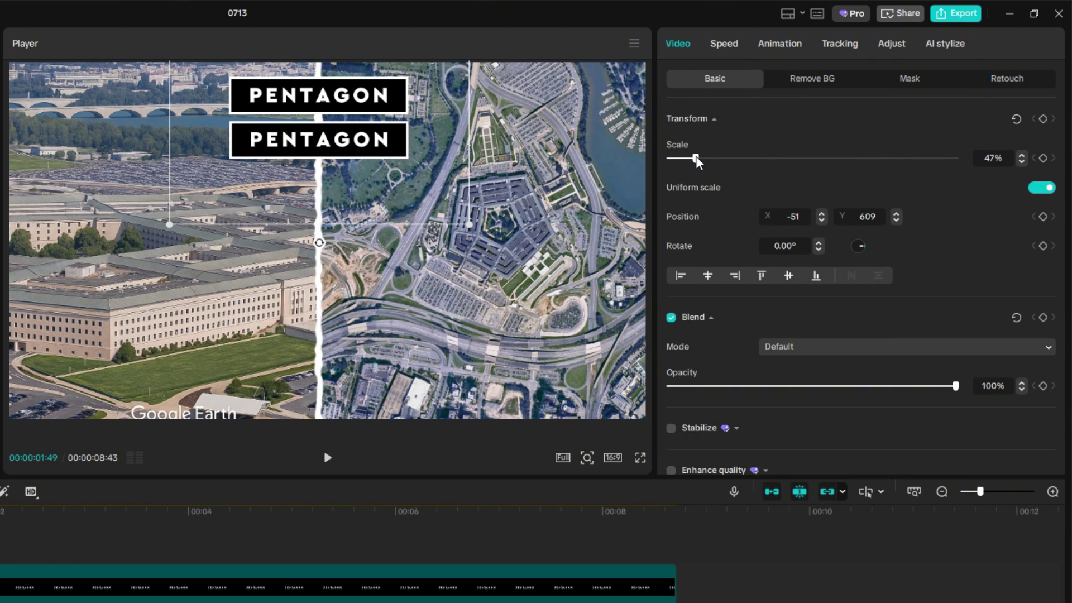
drag(696, 159, 686, 158)
drag(348, 143, 350, 135)
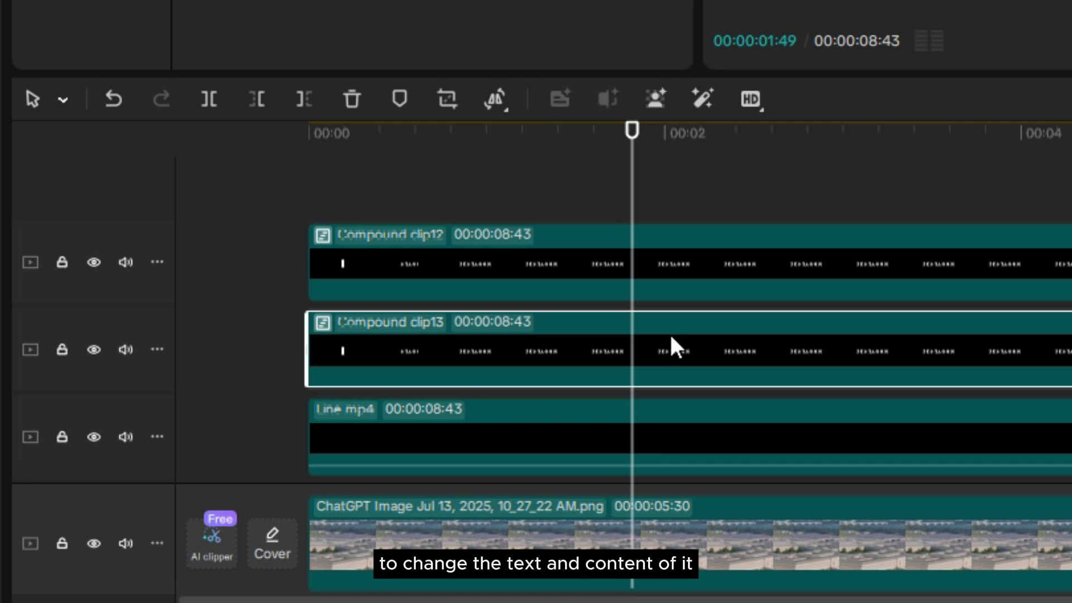
Open the duplicated title's nested text clip and replace PENTAGON with Arlington, Virginia
double_click(671, 343)
double_click(648, 263)
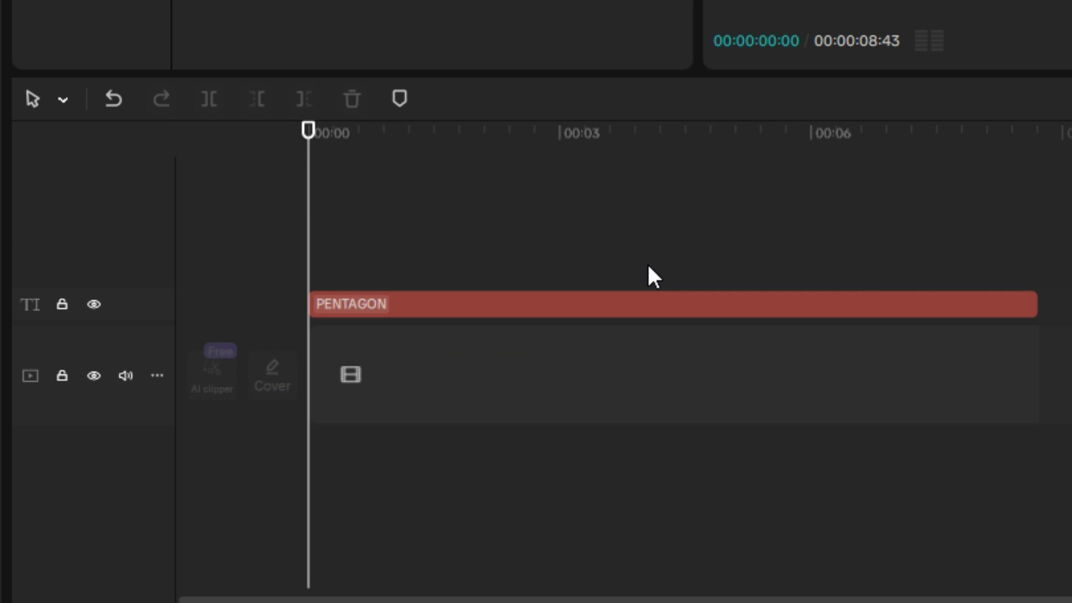
click(649, 313)
click(730, 112)
key(ctrl+a)
key(ctrl+v)
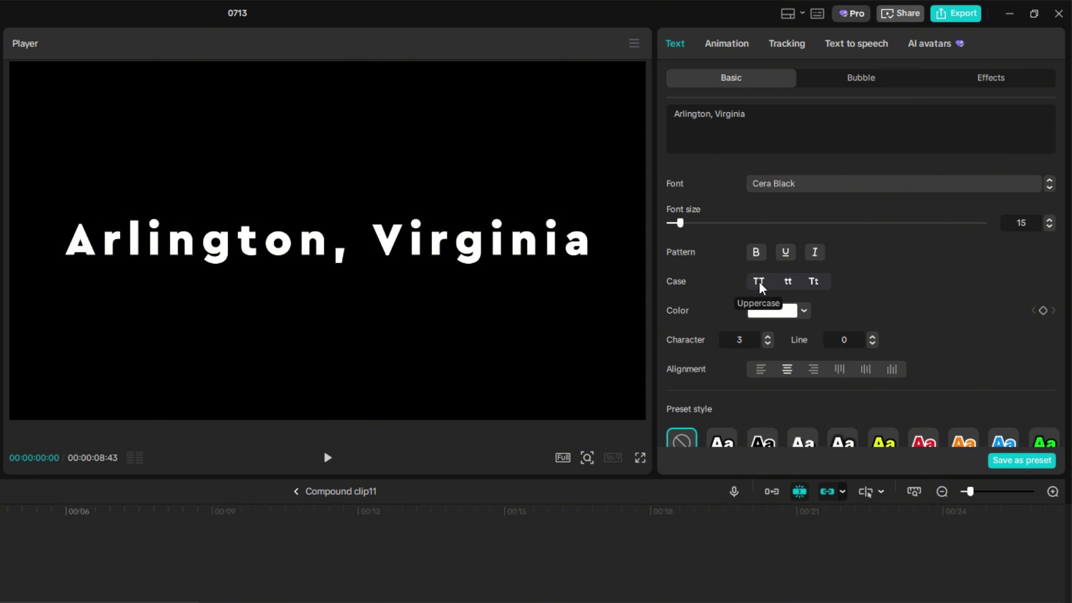
Set the Arlington, Virginia text to uppercase, scale it down slightly and return to the parent compound clip
click(761, 282)
drag(42, 215, 87, 223)
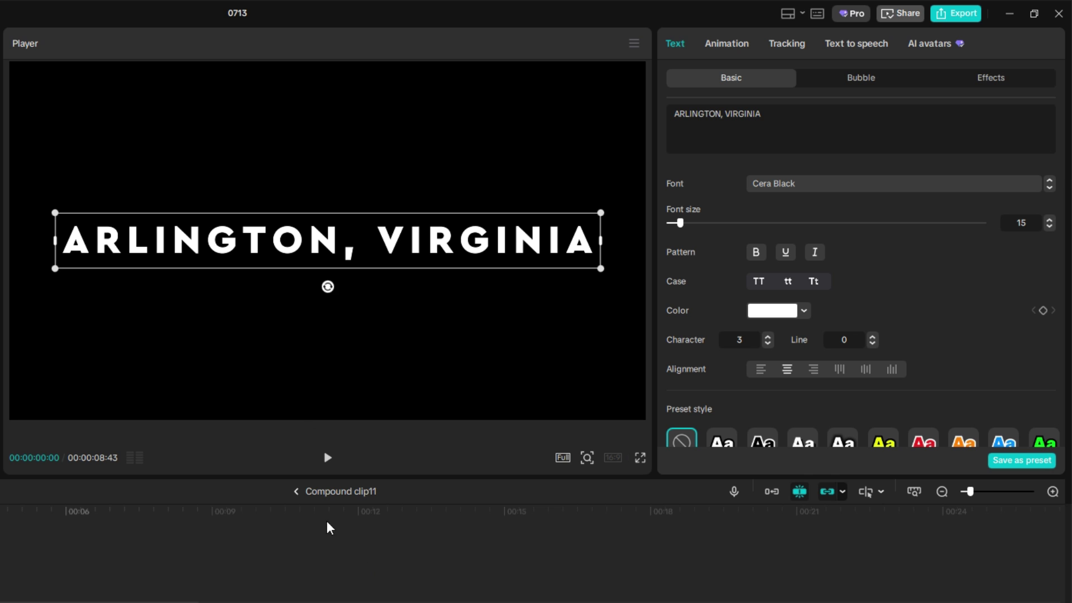
click(296, 493)
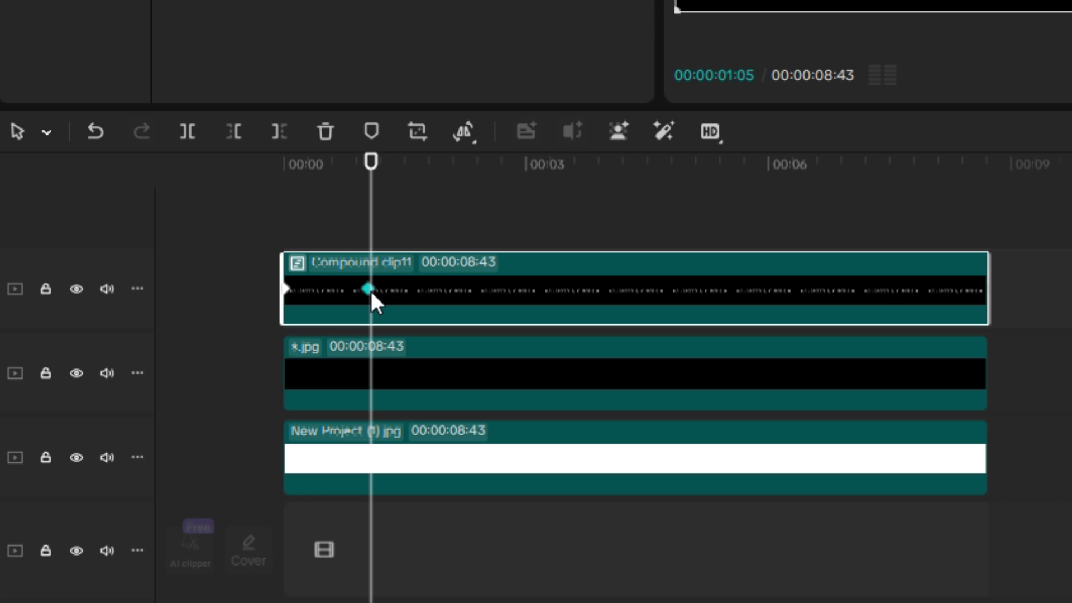
Move the ARLINGTON, VIRGINIA text layer's second mask keyframe just past one second and play back both titles on the main timeline
drag(371, 291, 377, 290)
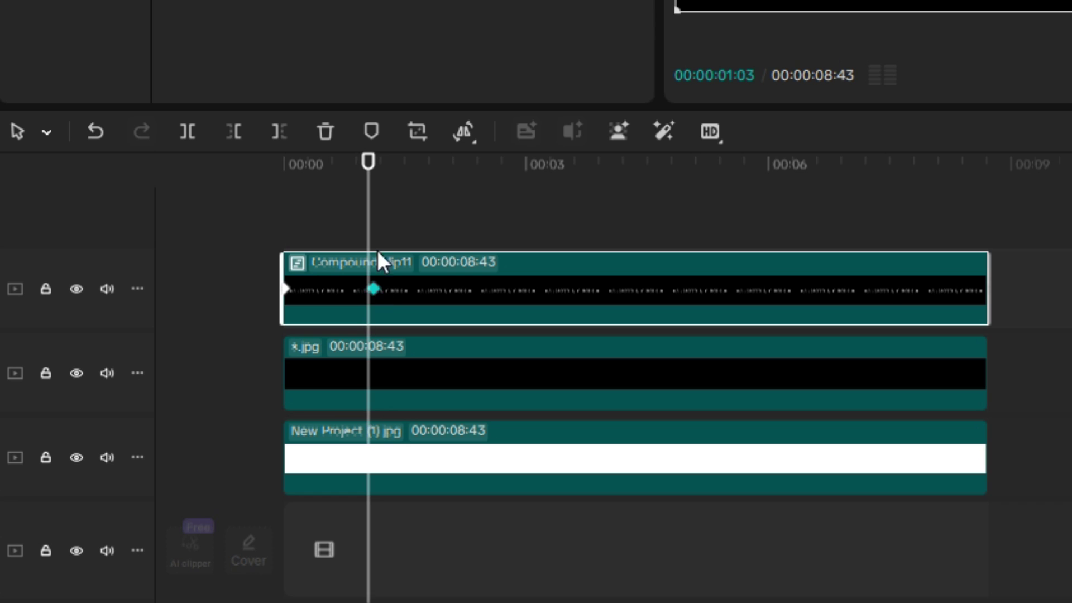
mouse_move(369, 250)
mouse_down()
mouse_move(276, 249)
mouse_move(366, 249)
mouse_up()
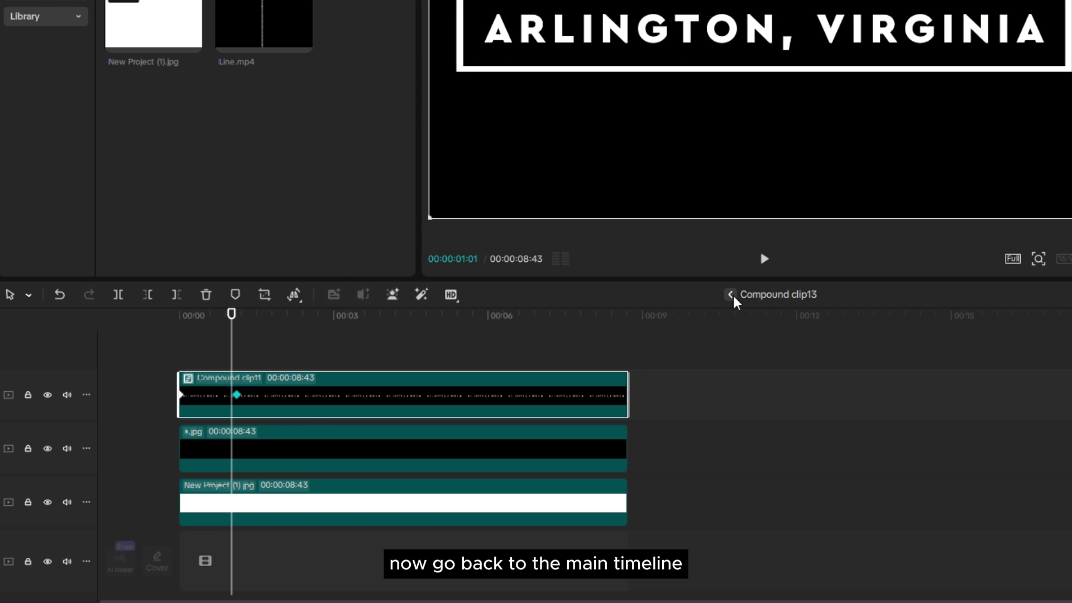
click(732, 296)
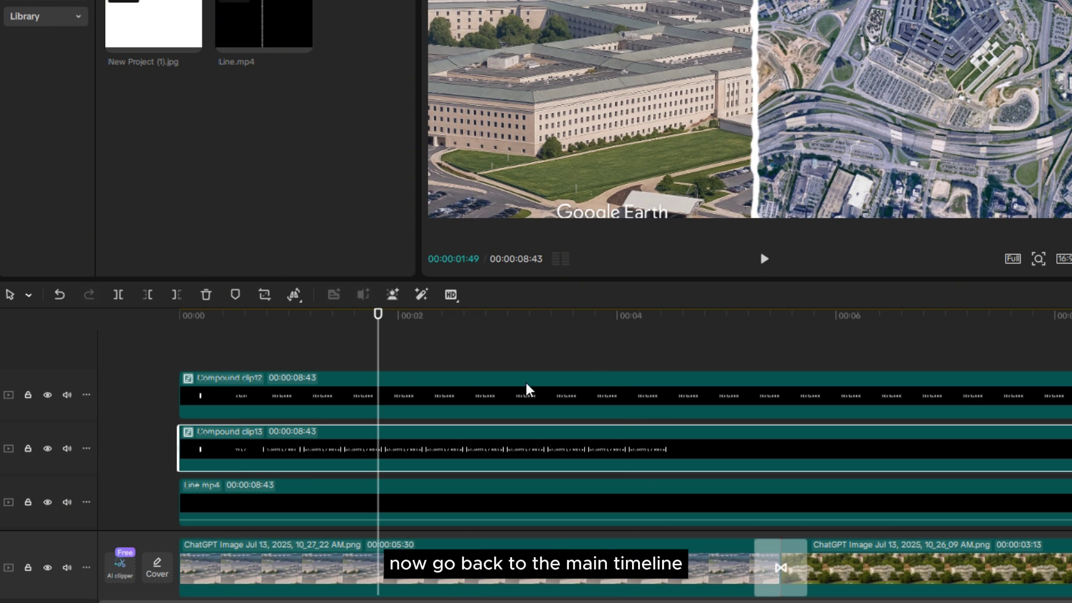
drag(372, 326, 380, 441)
key(space)
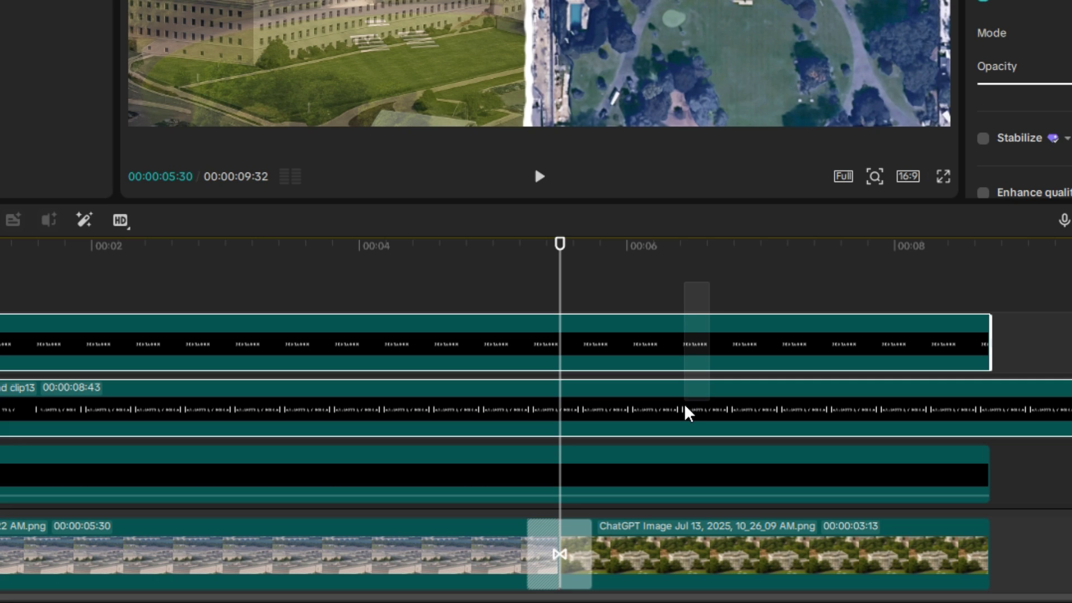
Trim both title clips to end at 00:00:05:30 and place copies of them directly after the cut without a gap
key(w)
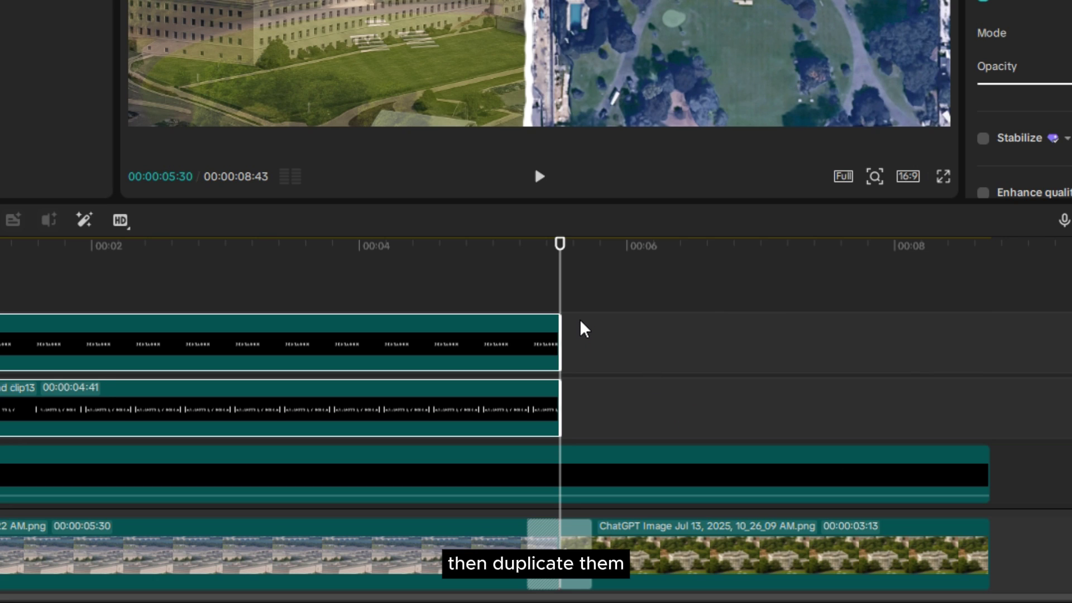
key(ctrl+c)
key(ctrl+v)
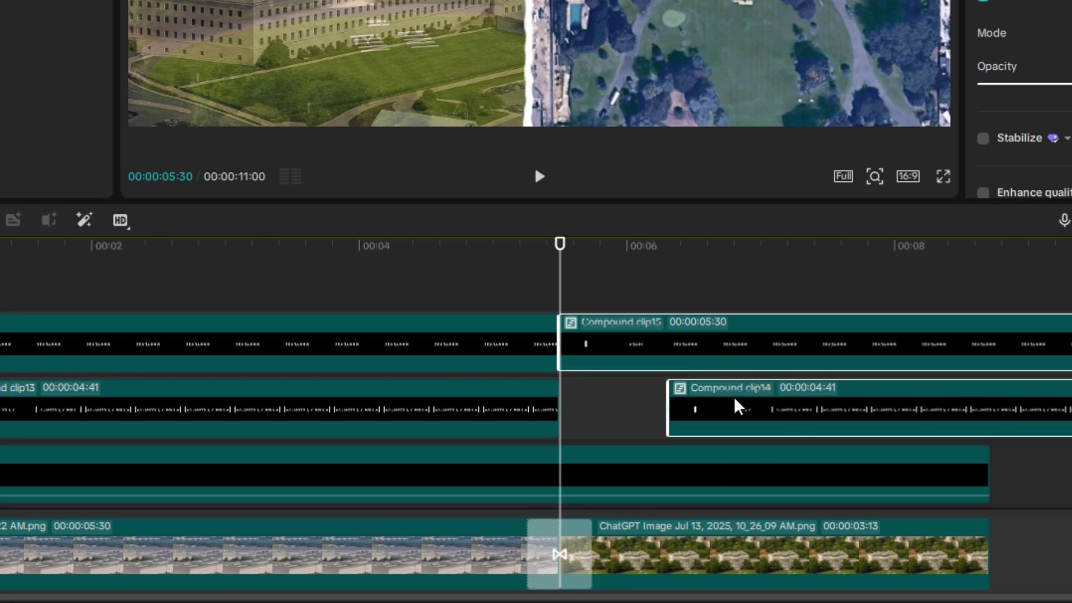
click(788, 424)
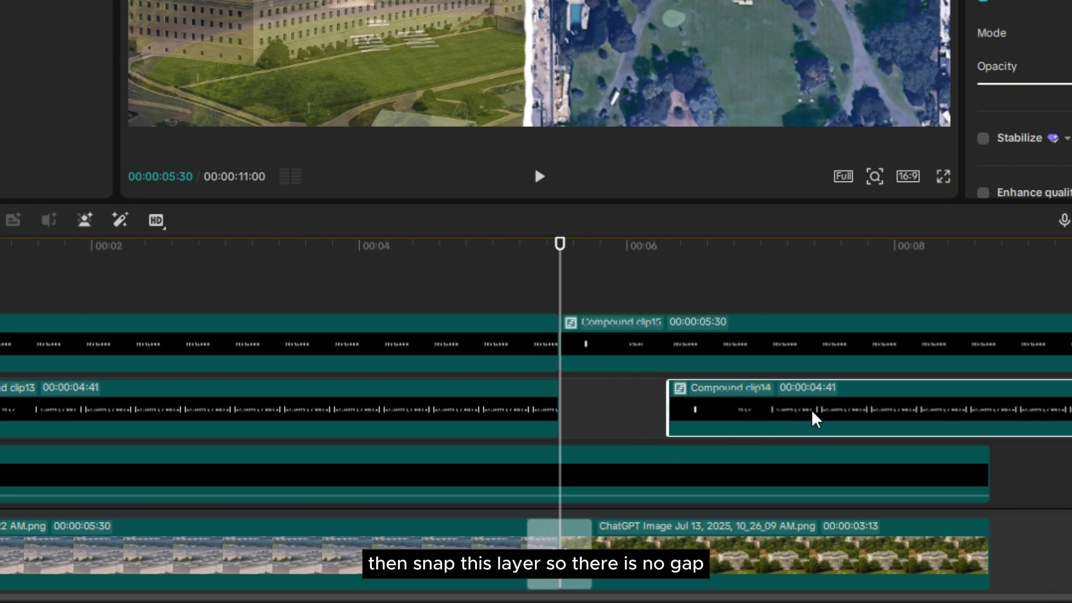
drag(815, 419, 707, 416)
Open the second upper title's nested text clip and change its text from PENTAGON to WHITE HOUSE
click(652, 307)
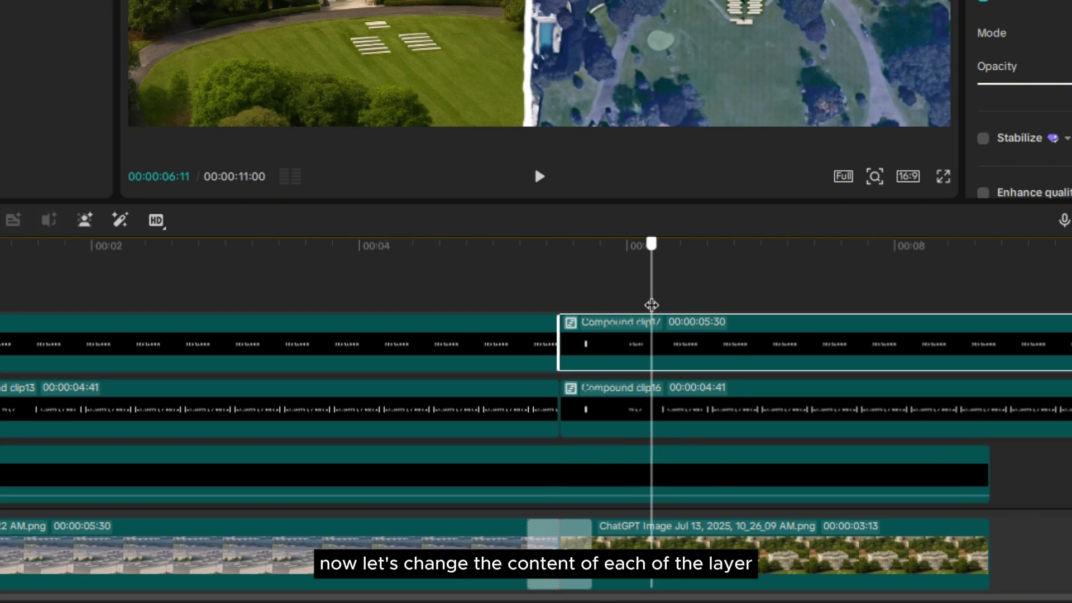
drag(652, 305, 660, 305)
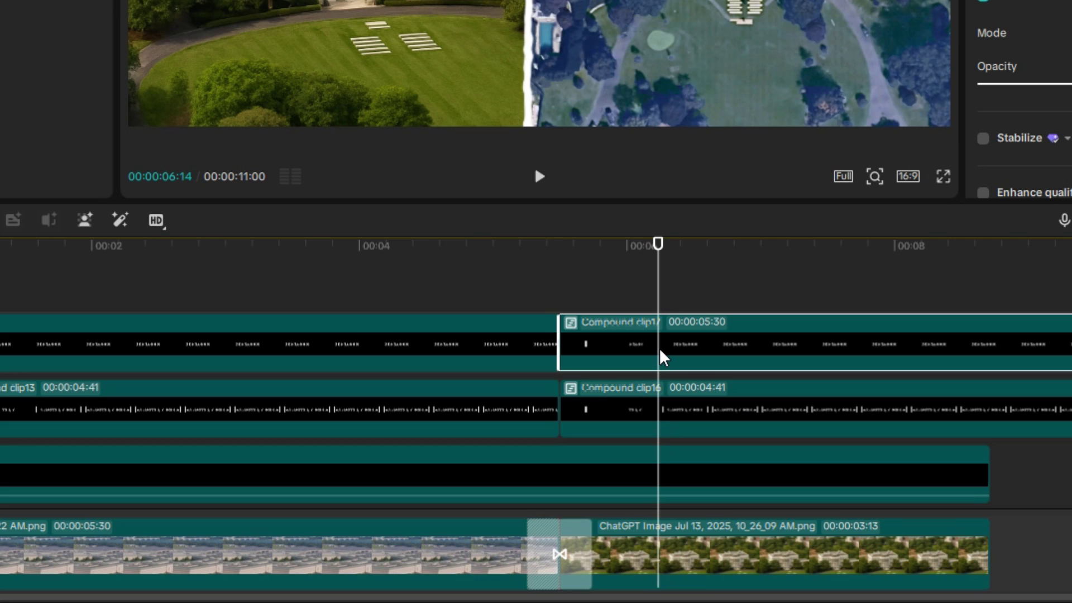
double_click(664, 357)
click(453, 355)
double_click(452, 355)
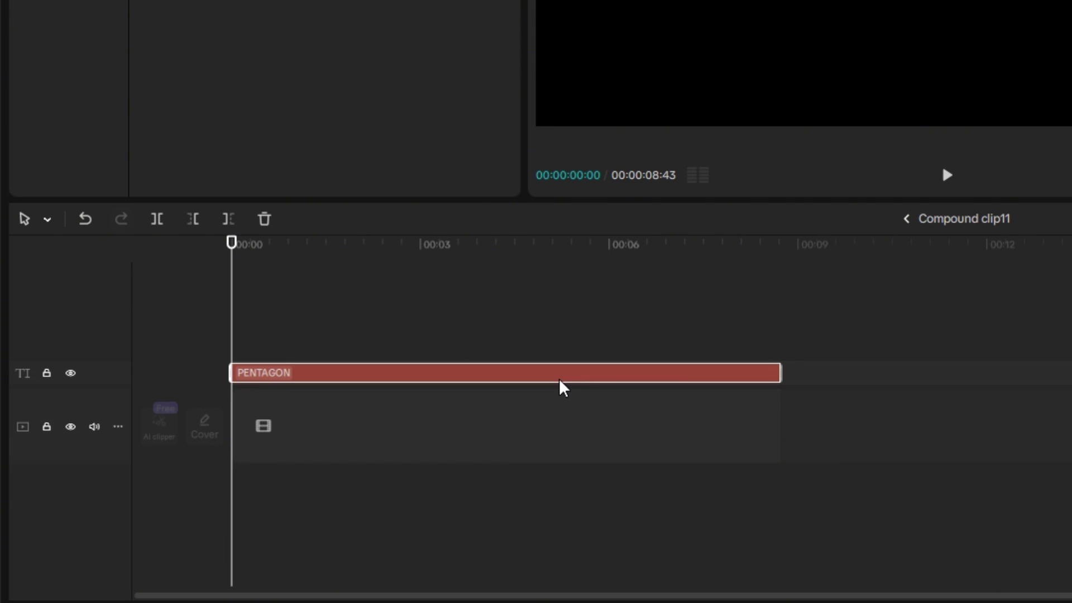
click(561, 374)
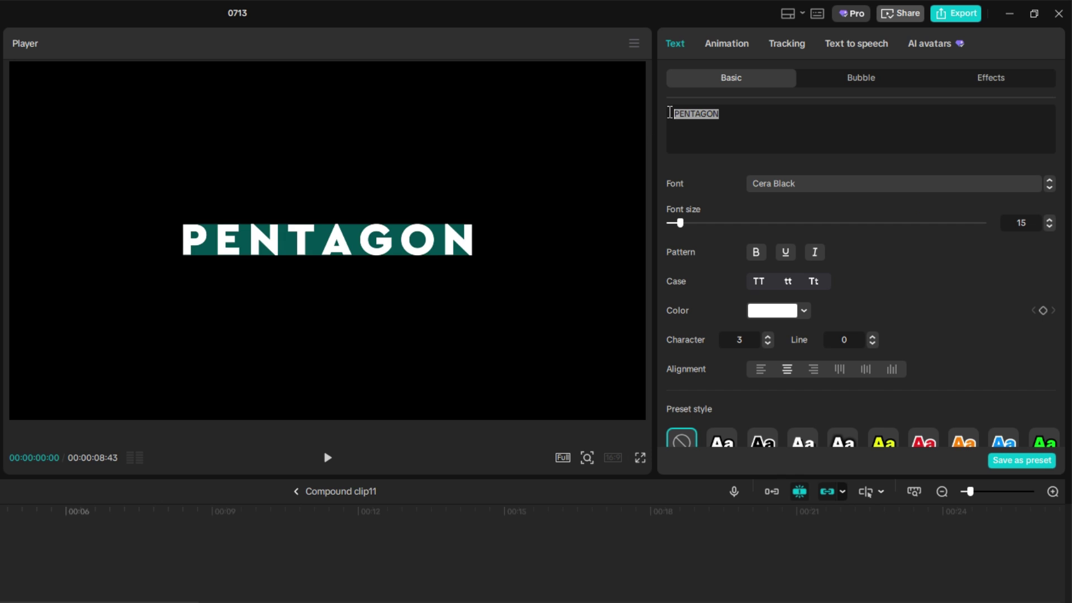
text(WHITE HOUSE)
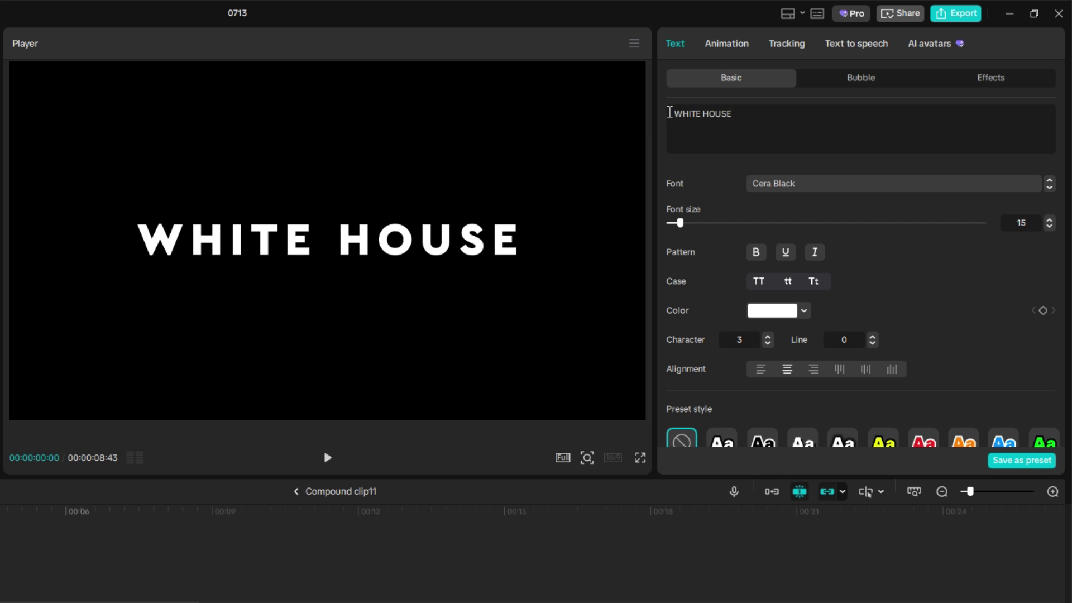
click(296, 493)
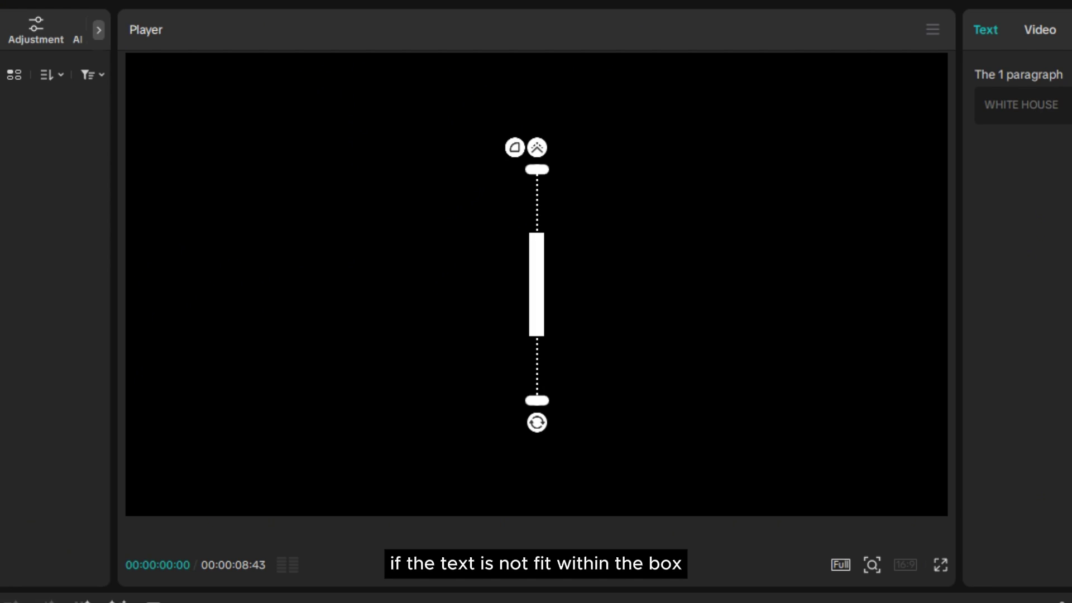
Widen the masks of the white stroke layer and the black background at 00:00:00:47 to fit the WHITE HOUSE text
key(space)
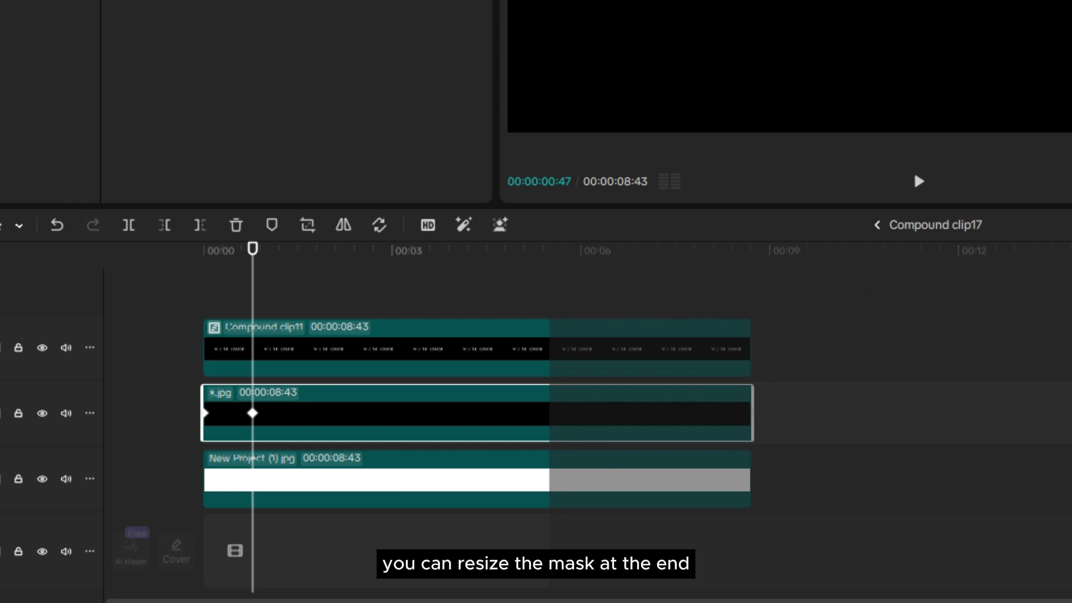
click(462, 487)
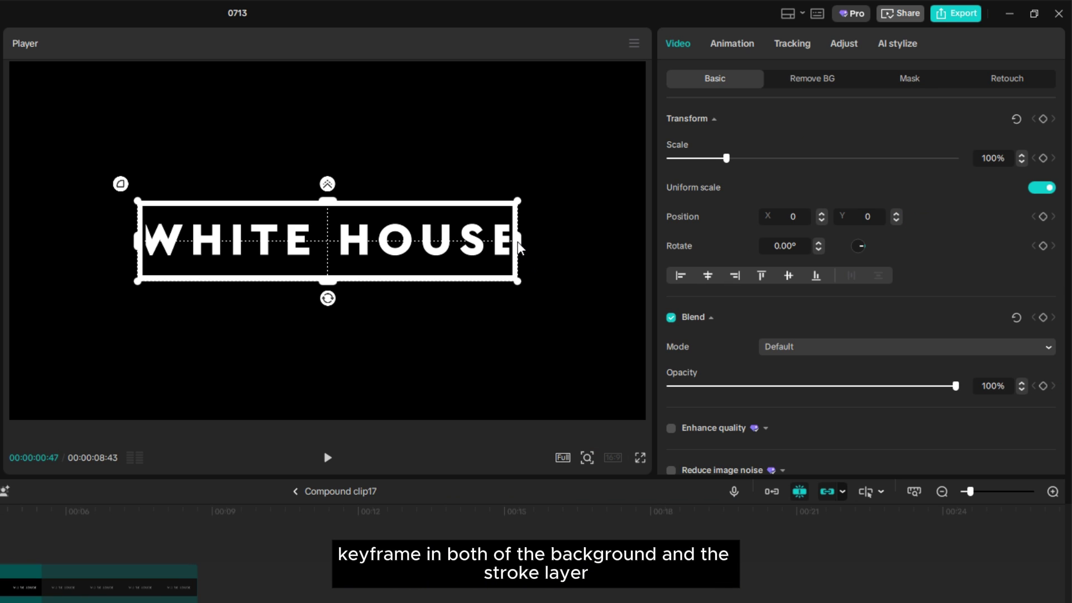
drag(519, 242, 532, 242)
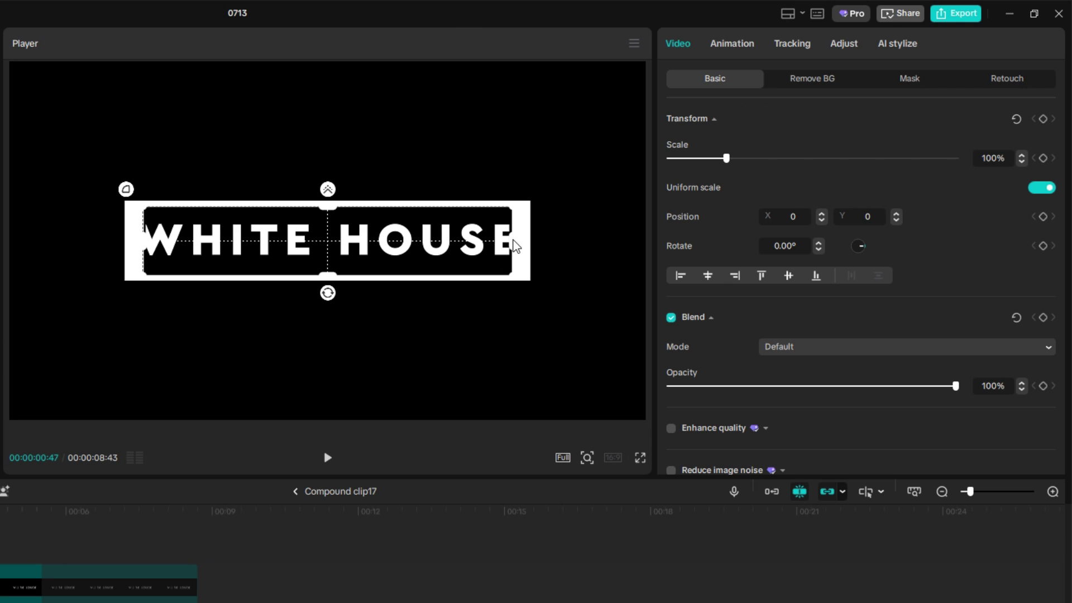
drag(516, 243, 526, 239)
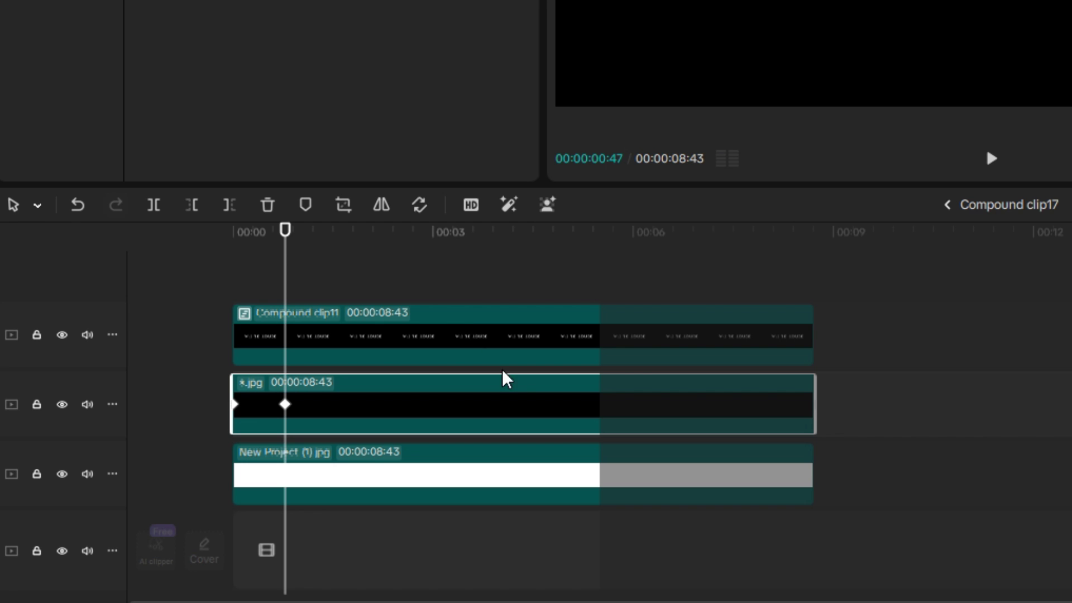
Resize the WHITE HOUSE text layer's mask at 00:00:00:47 to reveal the whole text and return to the main timeline
click(20, 582)
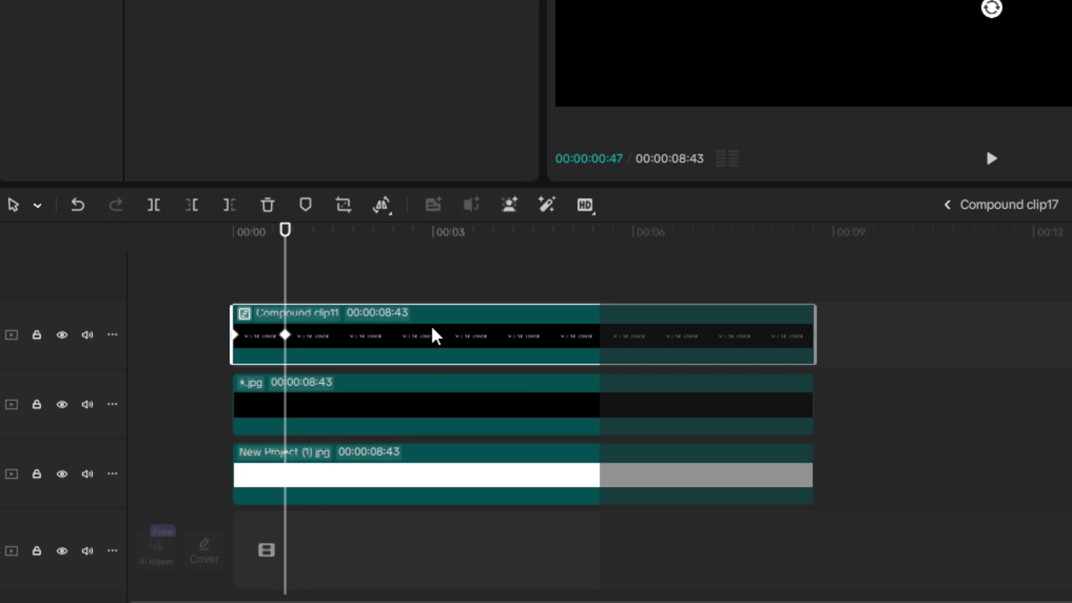
drag(525, 240, 522, 237)
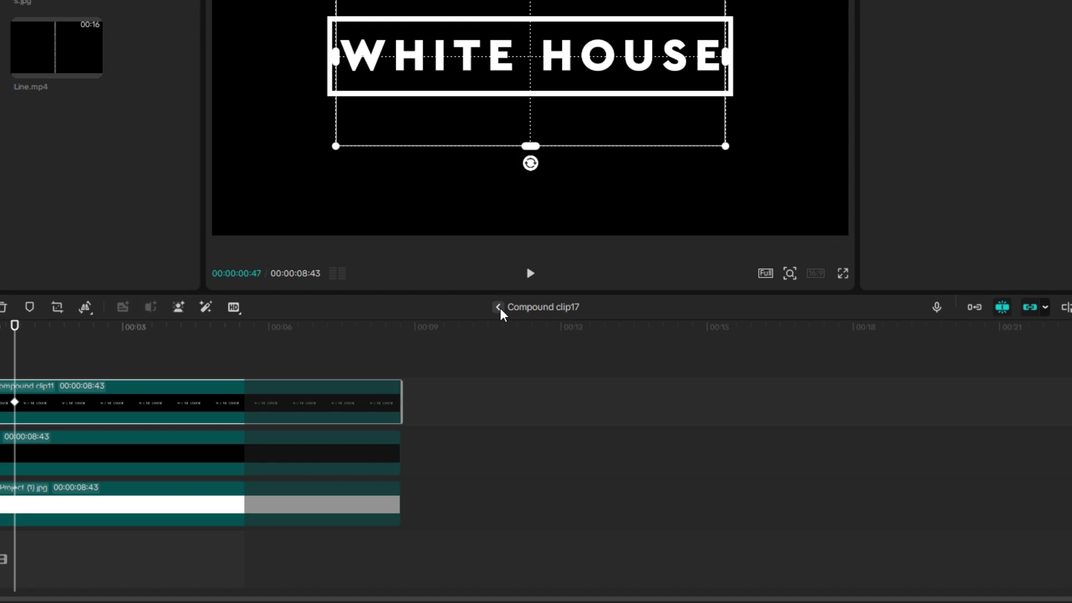
click(498, 307)
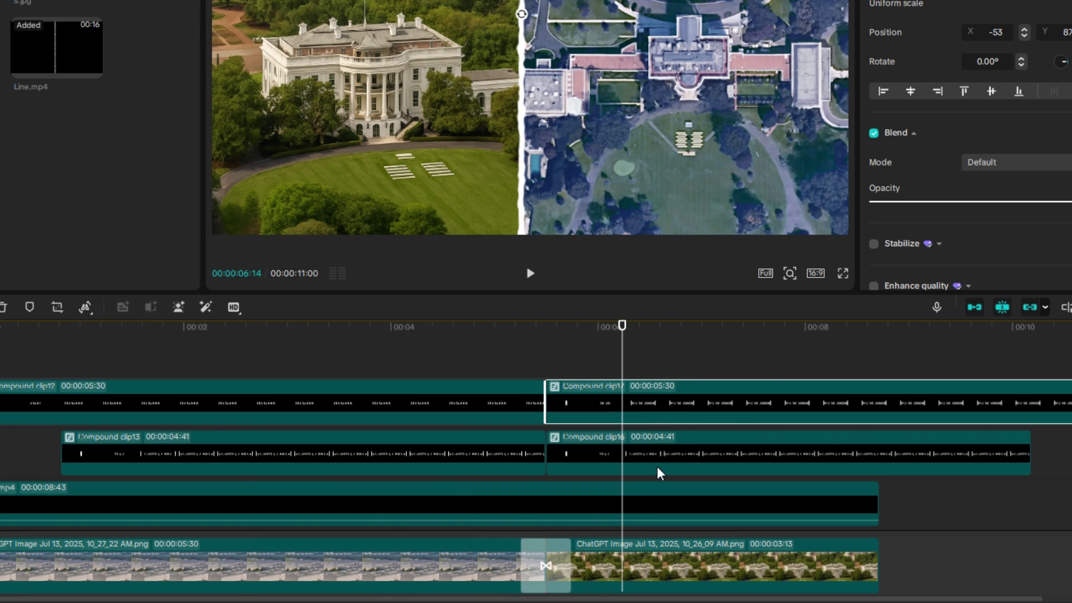
Open the second lower title's nested text clip, change its text to Pennsylvania Avenue in uppercase, and return to the parent compound clip
click(625, 454)
double_click(602, 448)
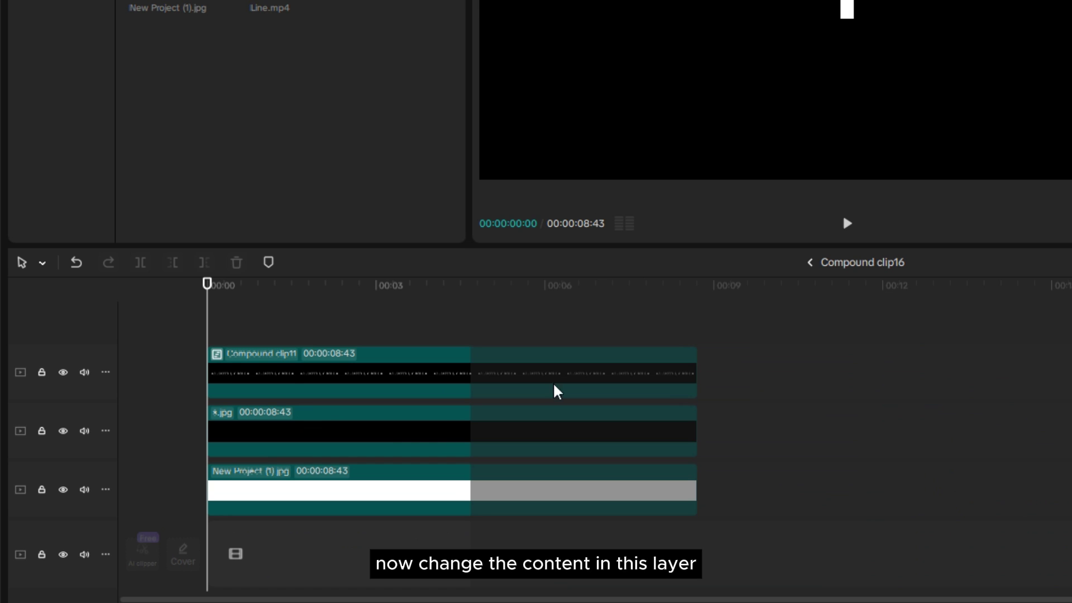
click(306, 442)
double_click(338, 373)
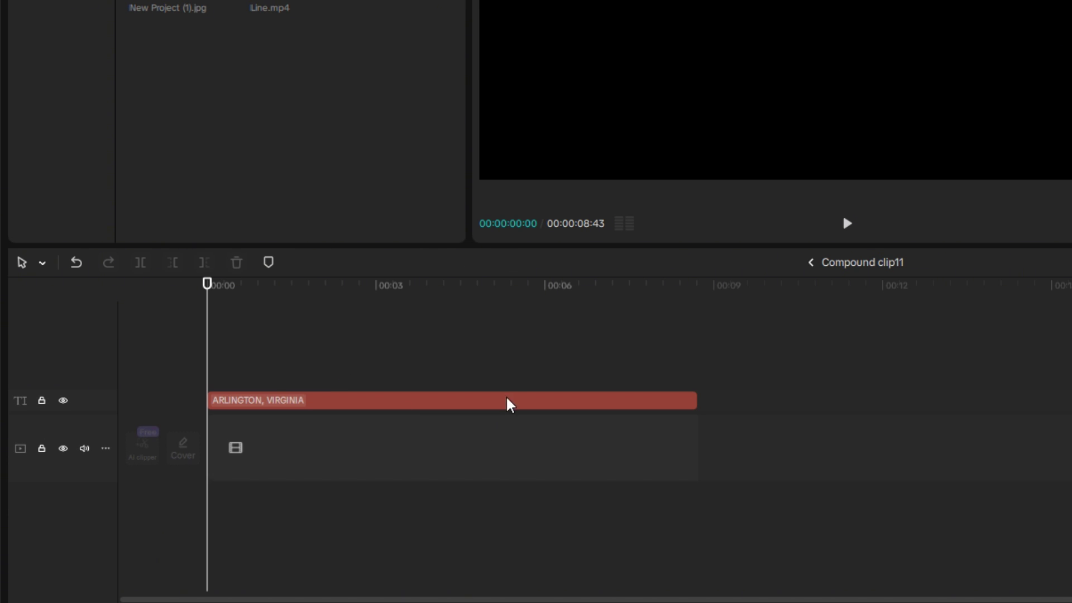
click(341, 407)
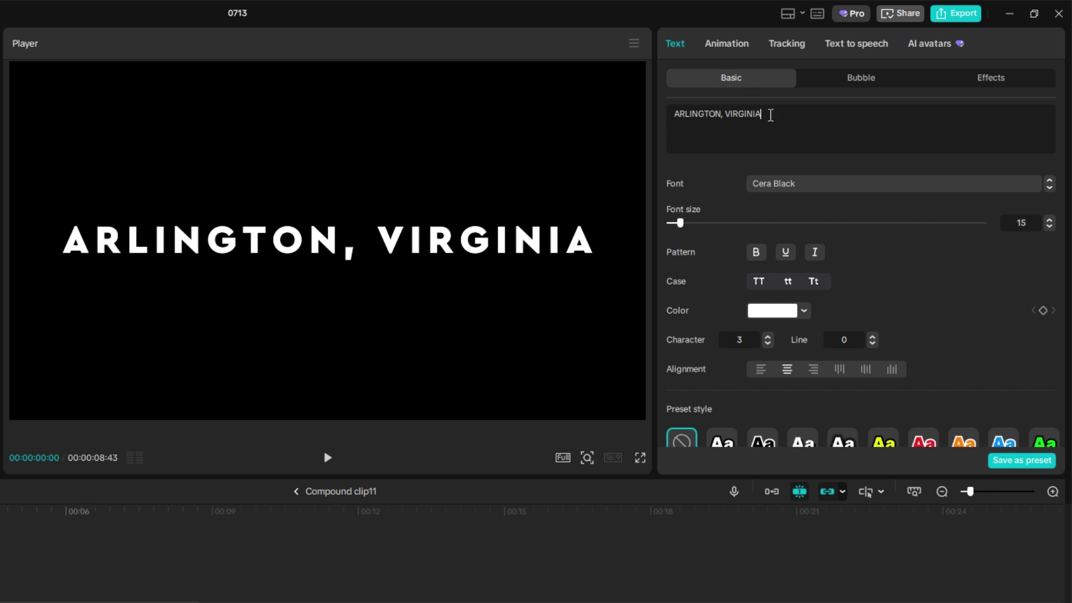
key(ctrl+v)
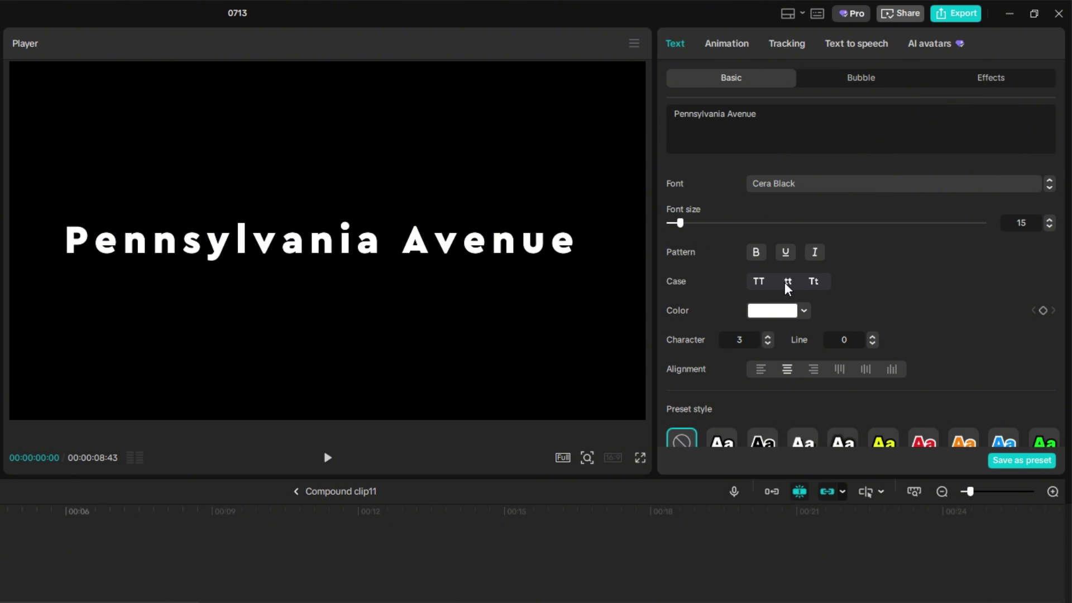
click(759, 281)
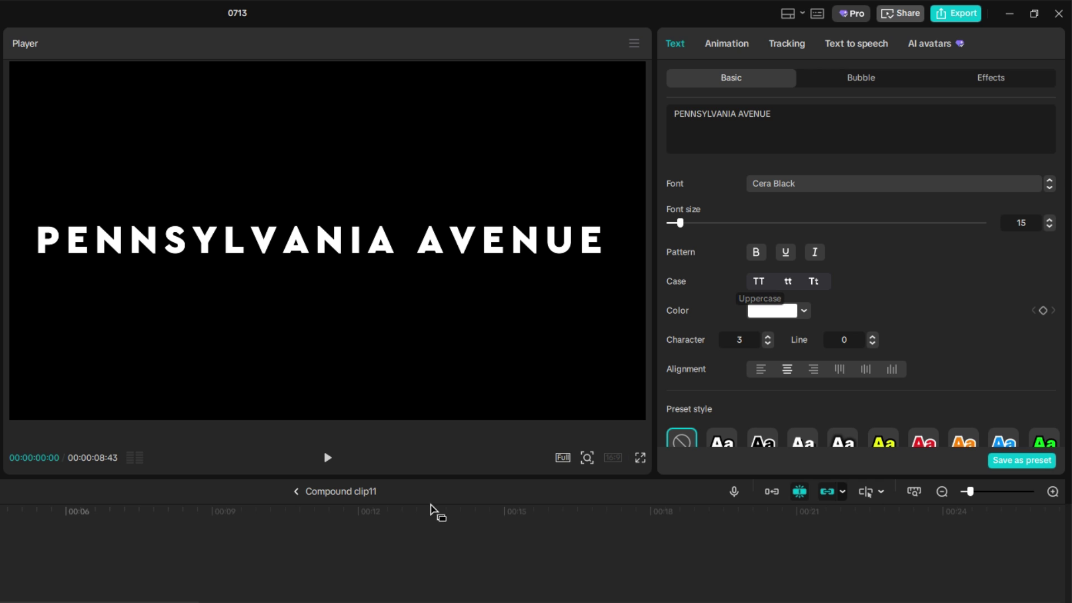
click(295, 494)
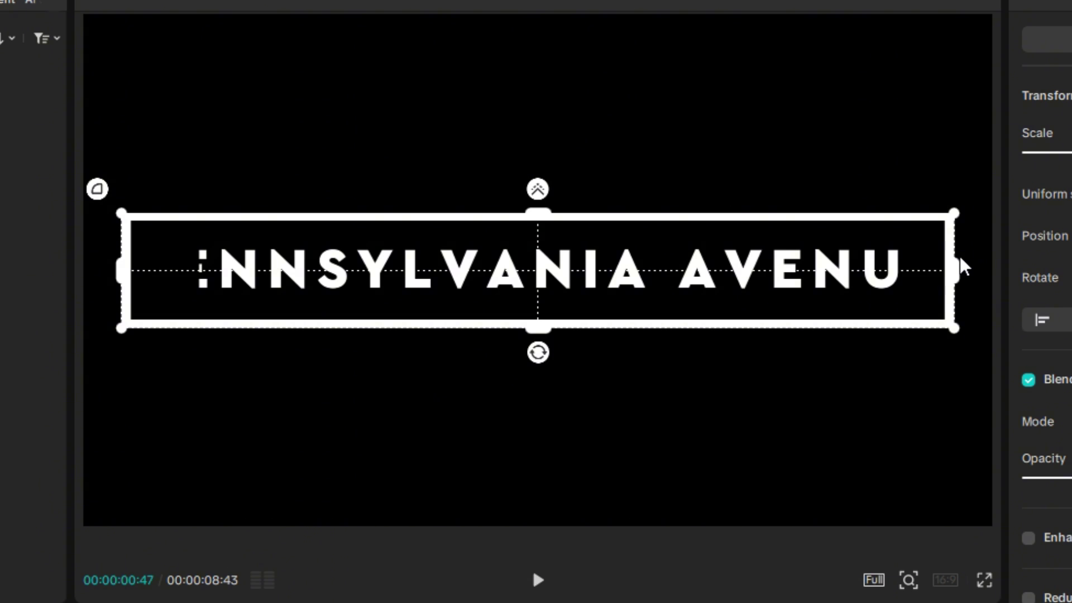
Widen the masks of the white stroke layer and the black background at 00:00:00:47 to fit the PENNSYLVANIA AVENUE text
drag(958, 264, 976, 270)
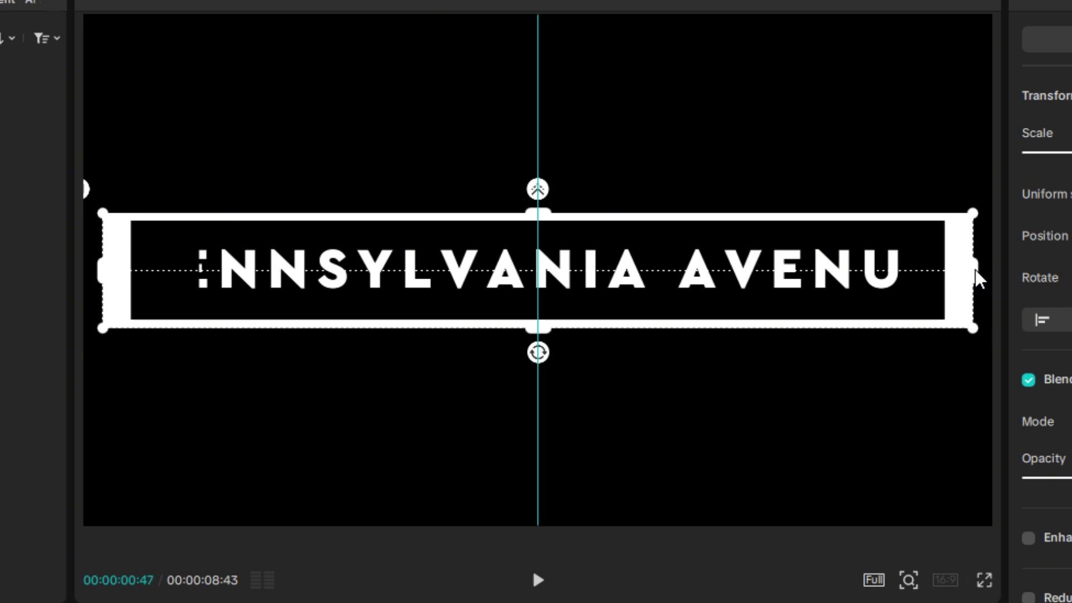
click(494, 369)
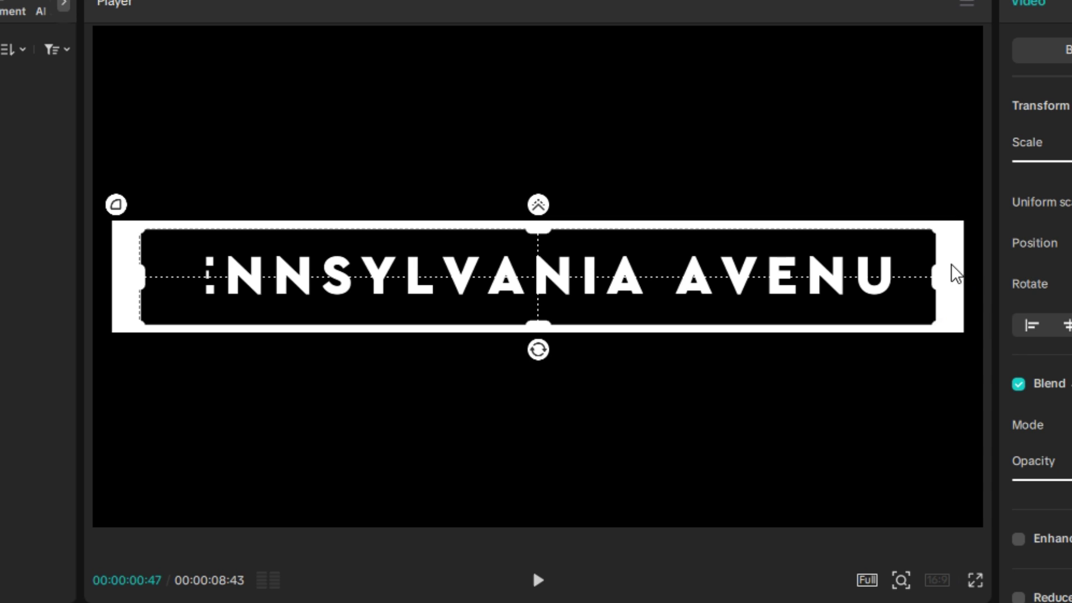
drag(955, 284, 957, 284)
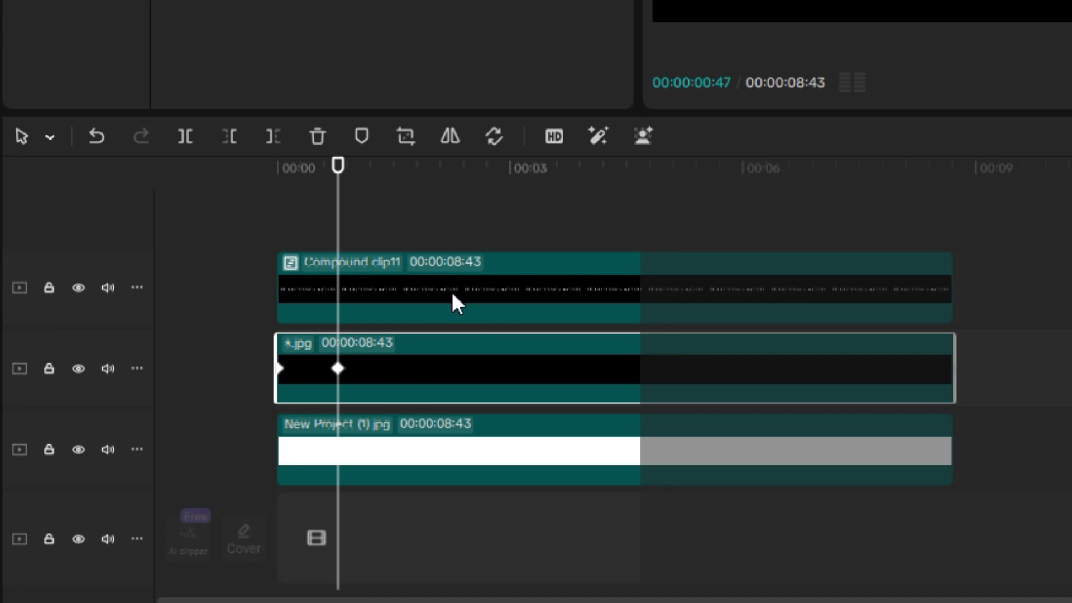
Resize the PENNSYLVANIA AVENUE text layer's mask at 00:00:01:07 to reveal the whole text and return to the main timeline
click(368, 252)
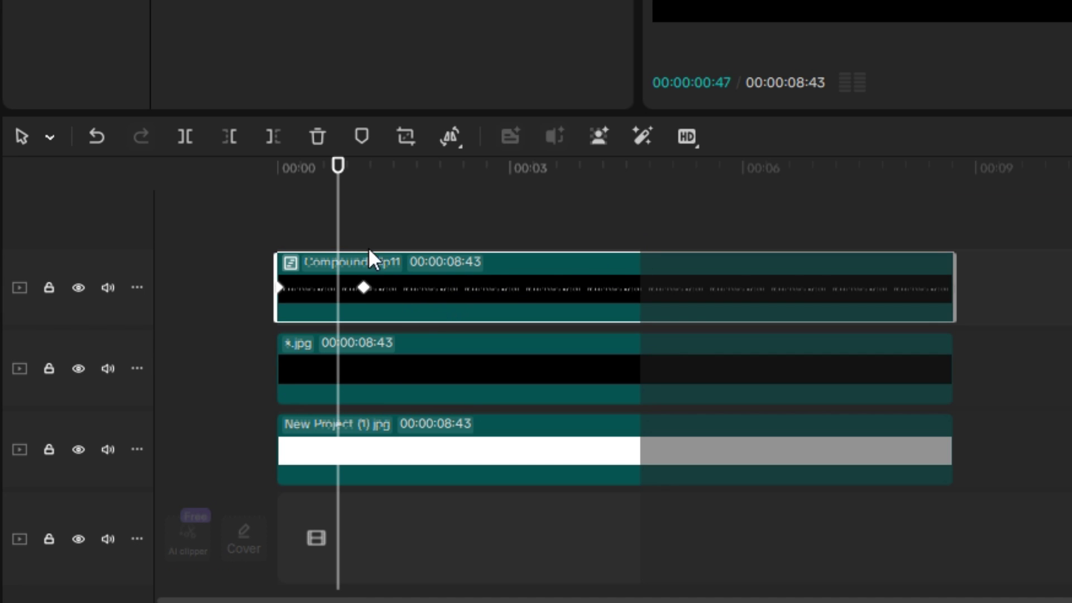
mouse_move(338, 222)
mouse_down()
mouse_move(377, 221)
mouse_move(277, 221)
mouse_move(334, 222)
mouse_up()
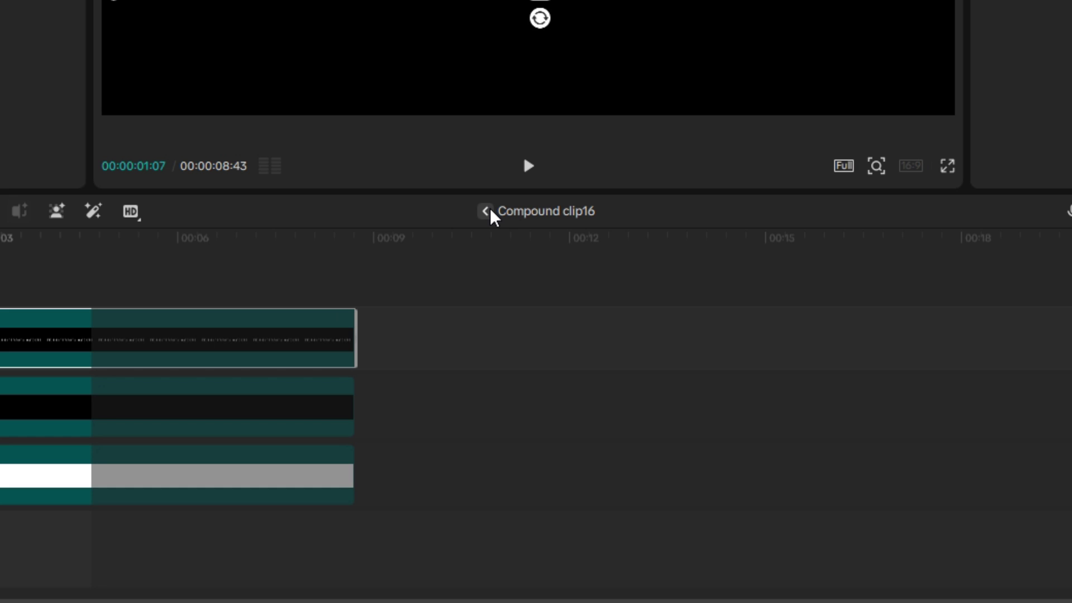
click(485, 211)
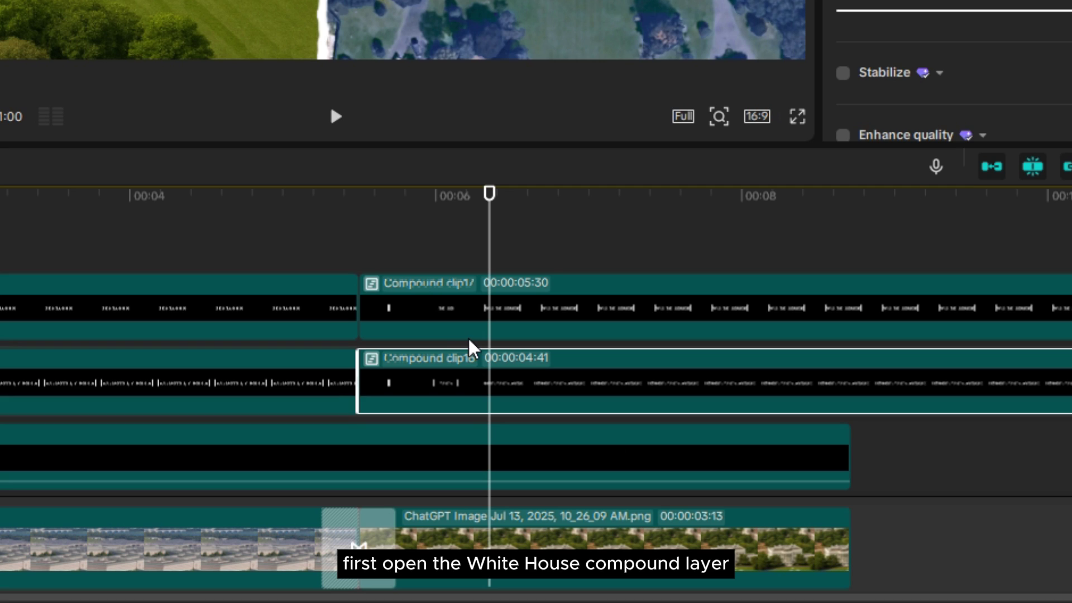
Open the WHITE HOUSE title compound clip and delete the mask keyframes on its black background, white stroke and text layers
double_click(495, 313)
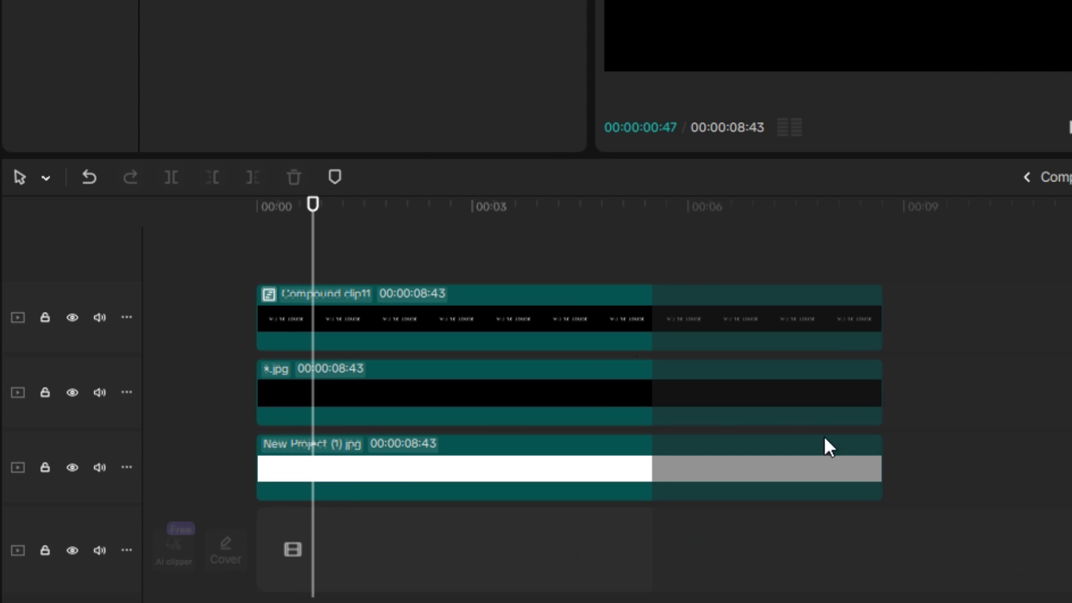
click(336, 391)
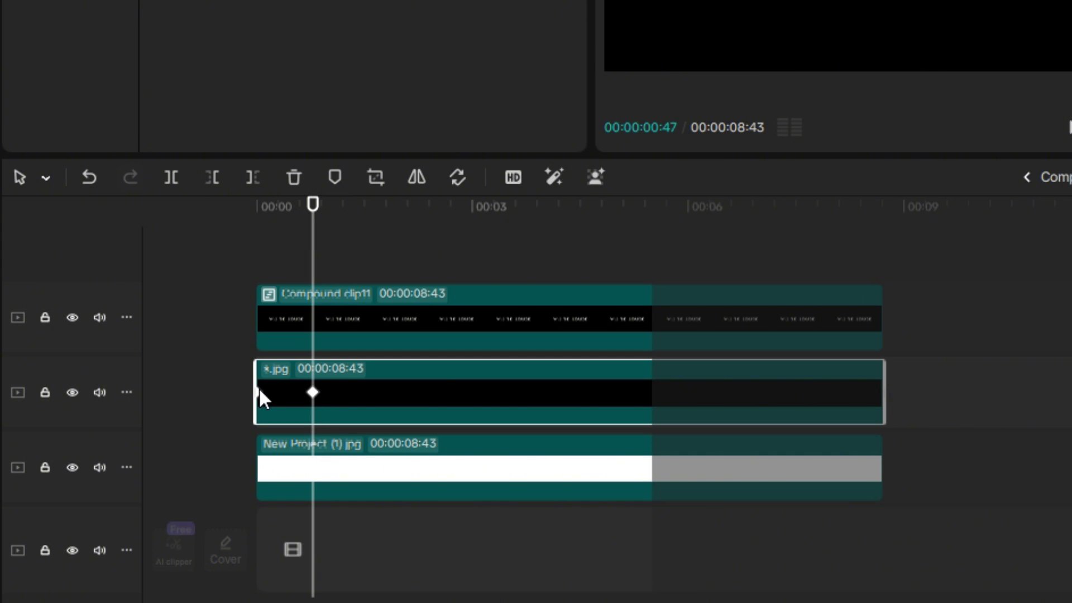
click(274, 474)
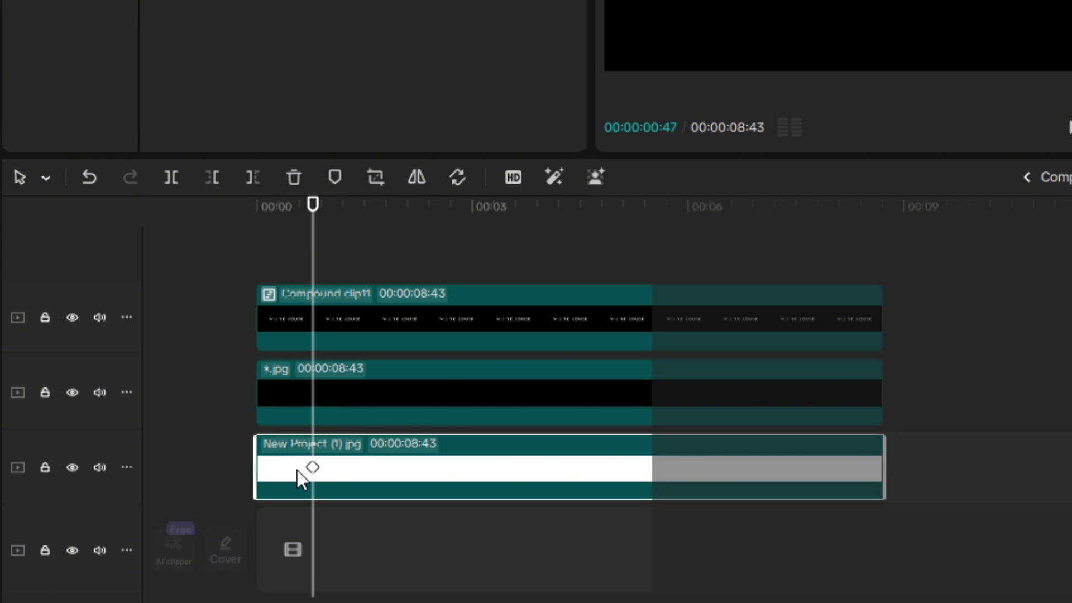
click(338, 413)
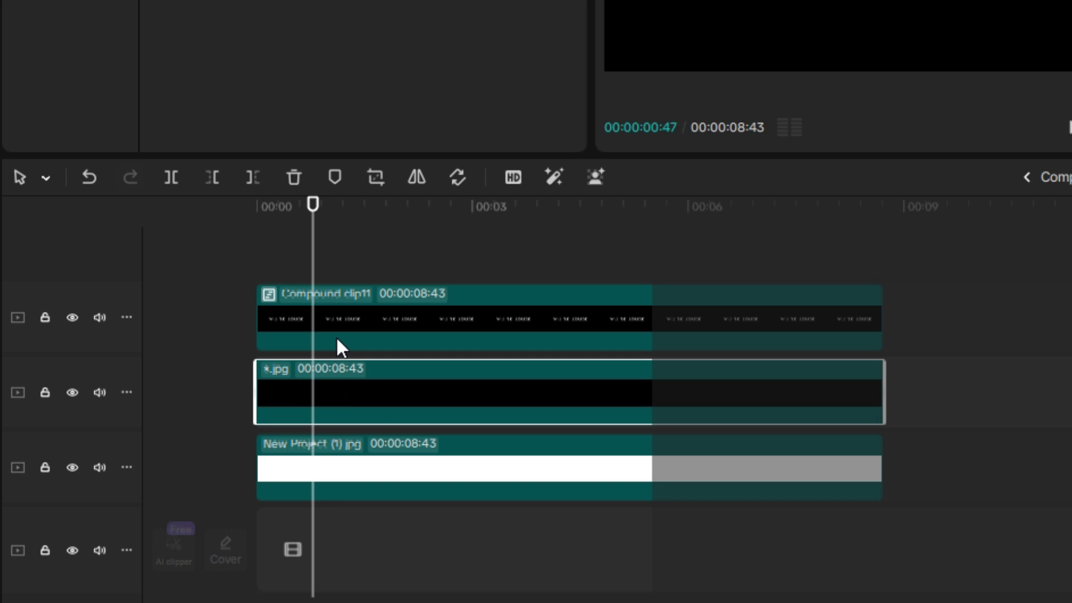
click(316, 316)
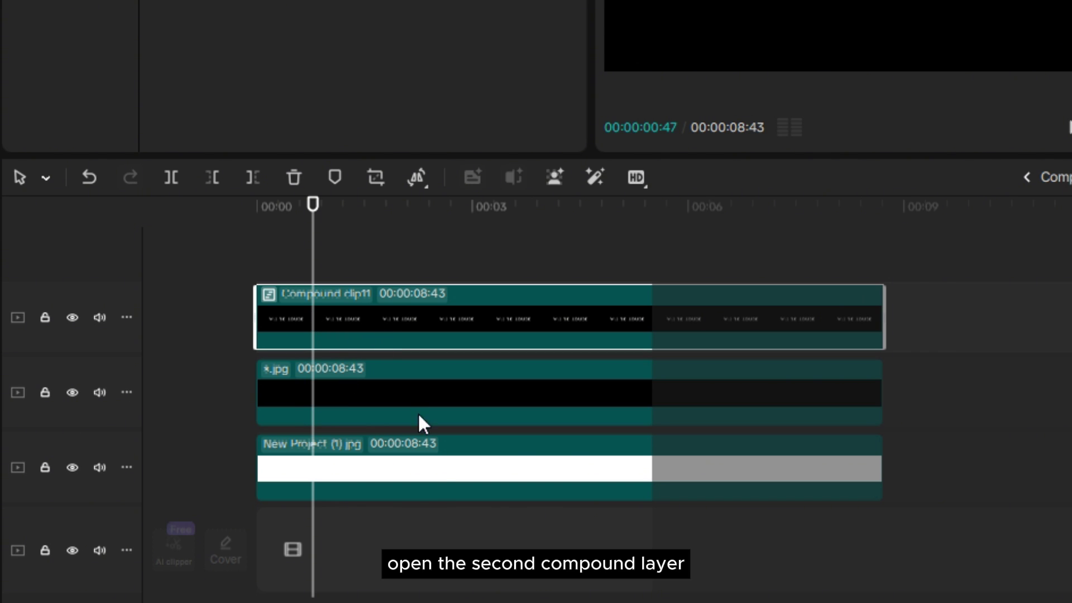
Give the nested WHITE HOUSE text a Random Typewriter in-animation lasting 1 second and return to the main timeline
double_click(335, 321)
click(330, 355)
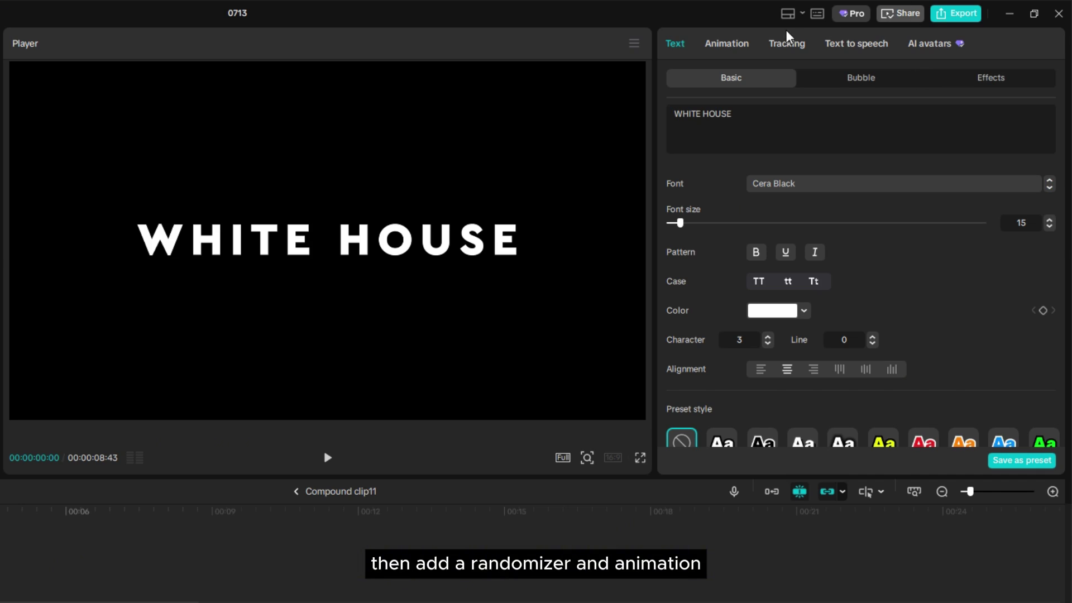
click(741, 46)
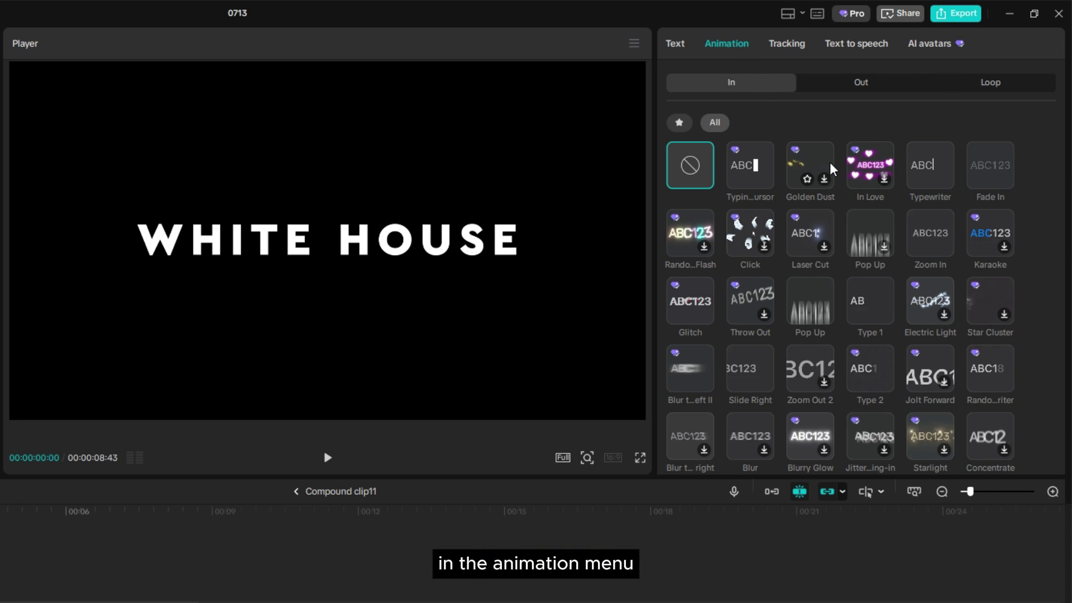
click(988, 379)
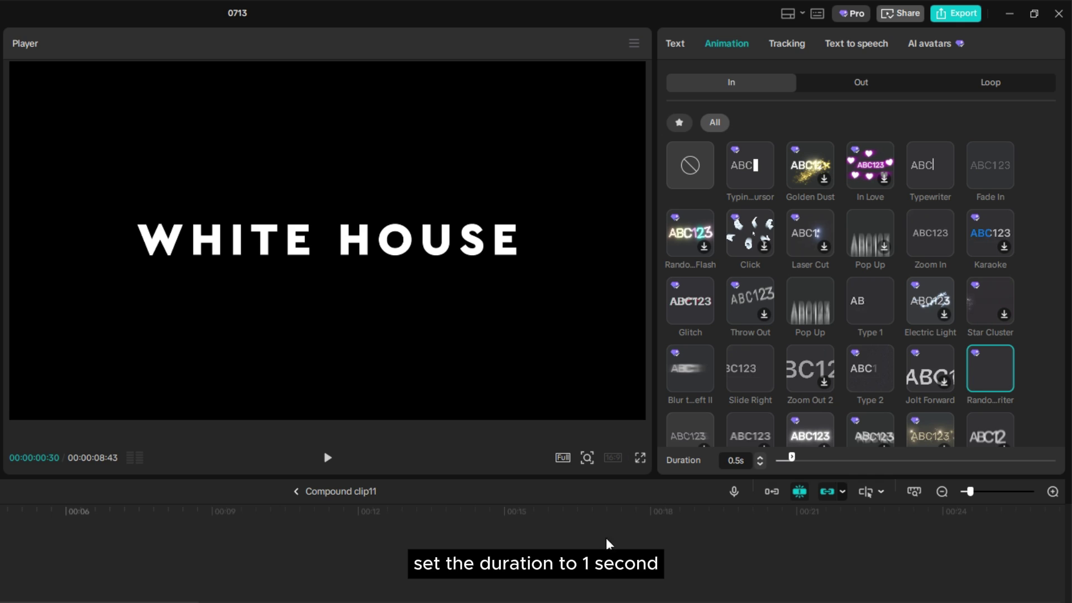
text(1)
key(Return)
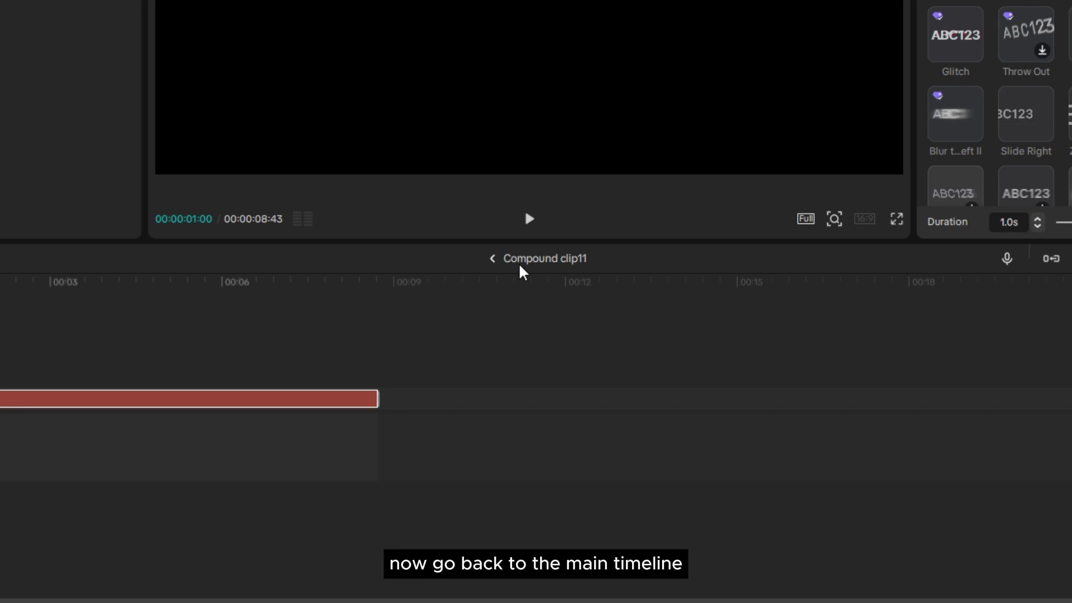
click(492, 259)
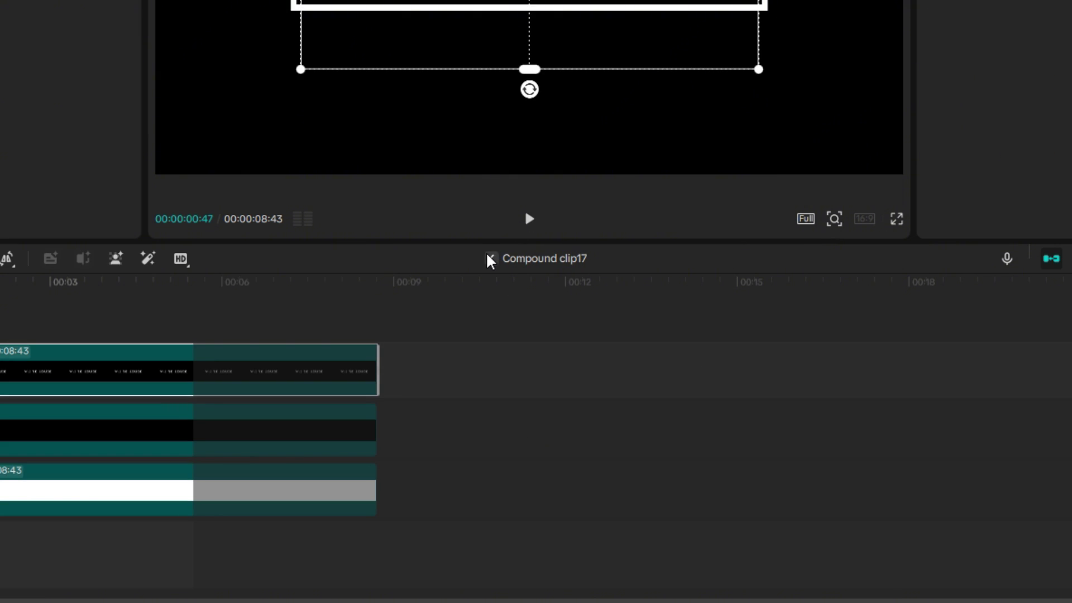
click(492, 259)
Open the PENTAGON title compound clip and trim all three of its layers to end at 00:00:05:29, the working area's end
drag(630, 307, 530, 304)
click(532, 384)
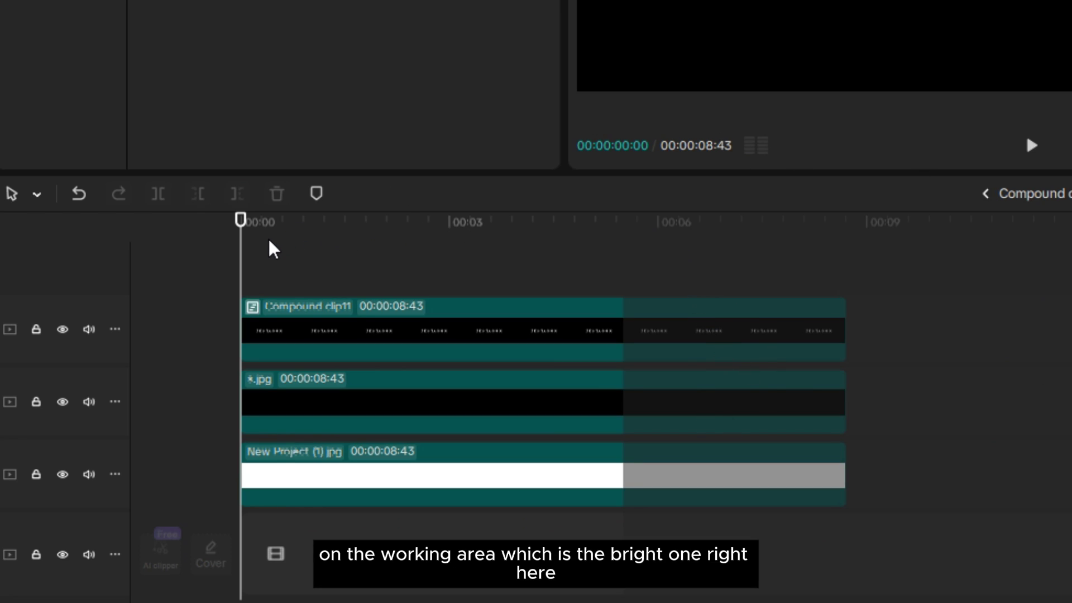
click(318, 352)
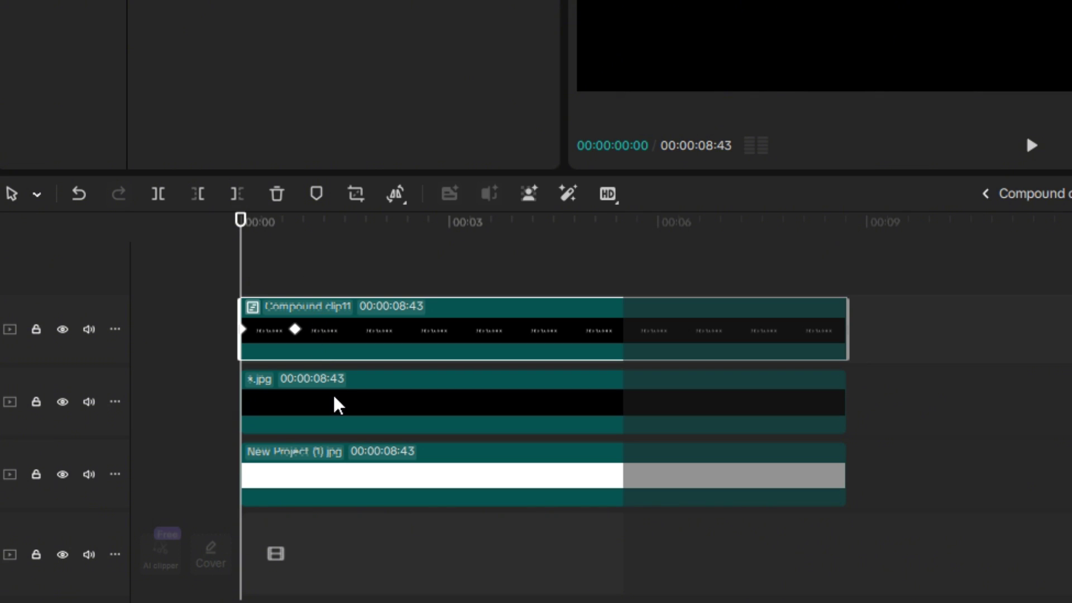
click(338, 407)
drag(430, 248, 623, 259)
drag(787, 295, 678, 575)
key(w)
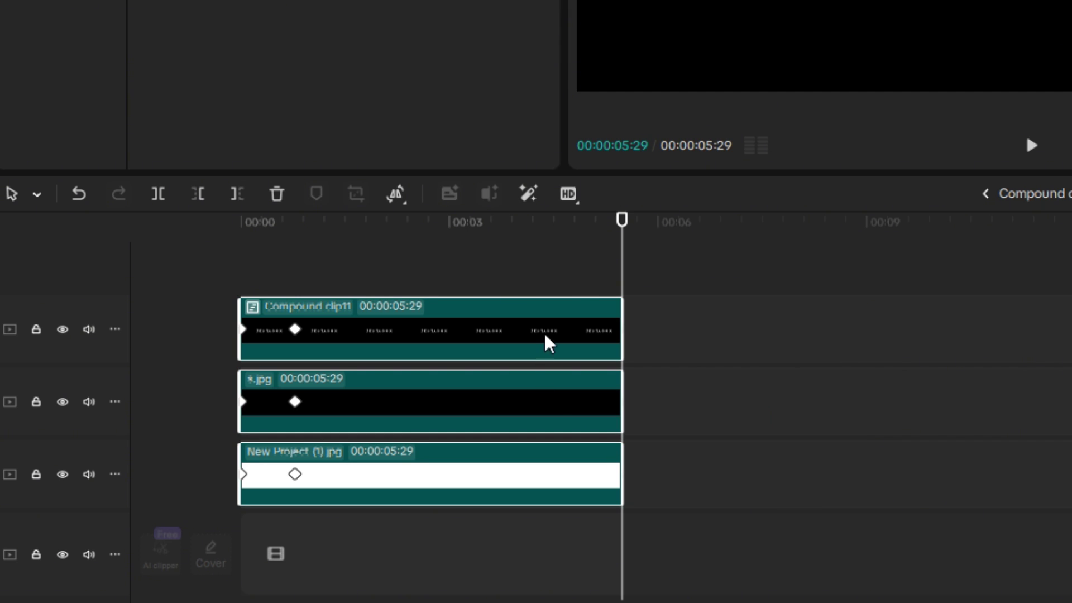
Trim the nested PENTAGON text clip to 00:00:05:29, add a Random Typewriter out-animation, and return to the main timeline
double_click(565, 338)
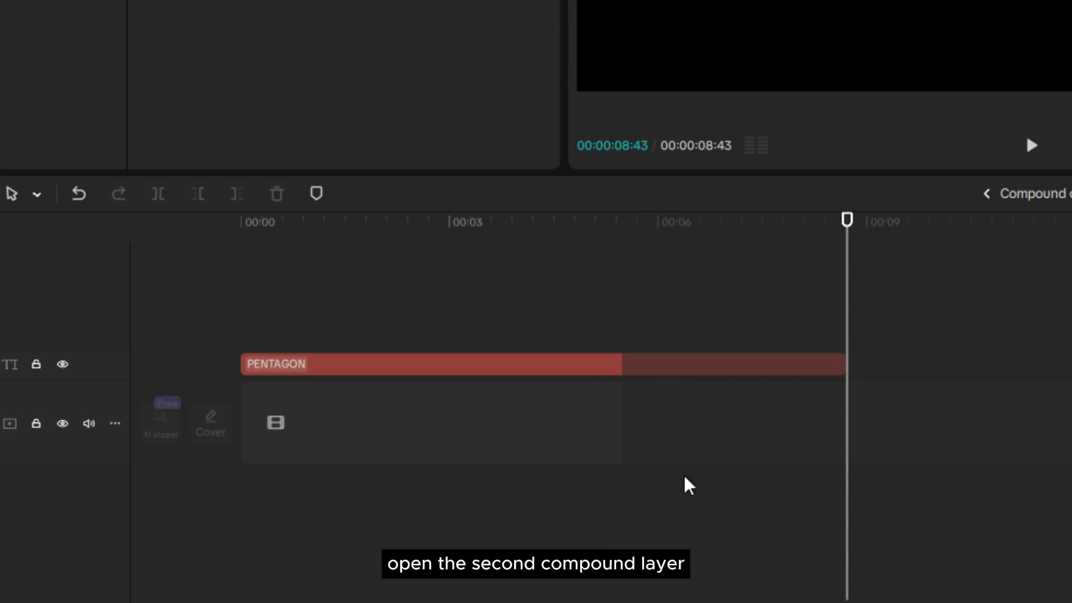
drag(651, 231, 627, 231)
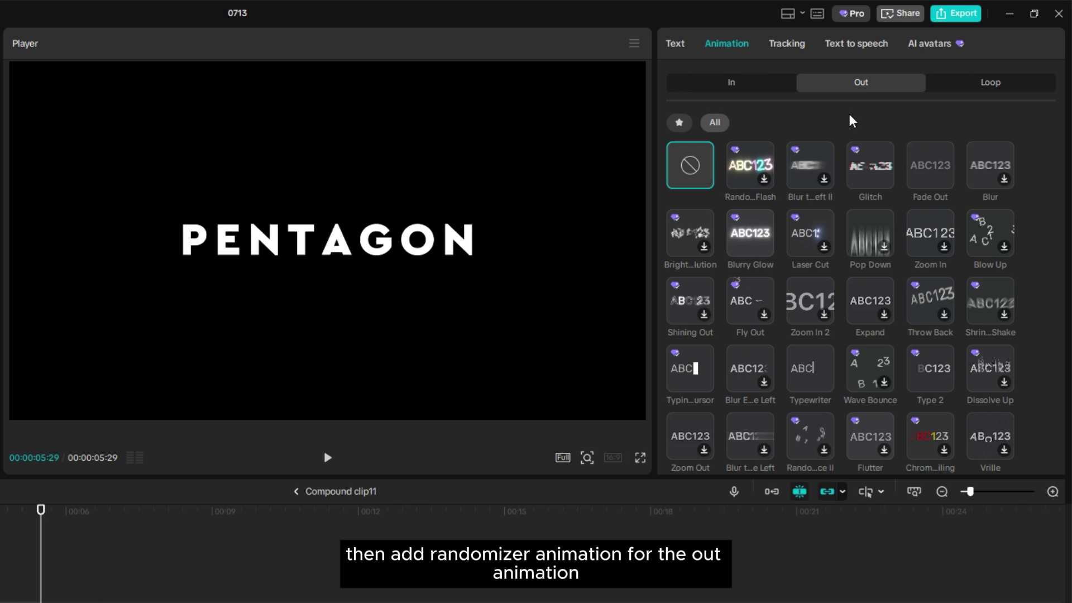
scroll(856, 379, down, 1)
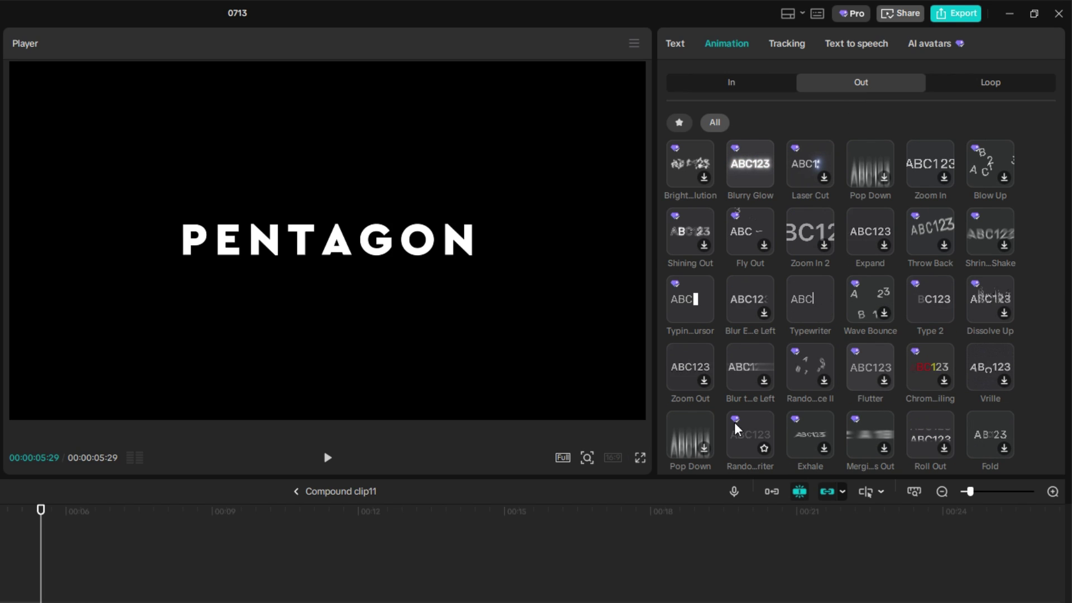
click(755, 424)
scroll(772, 431, down, 1)
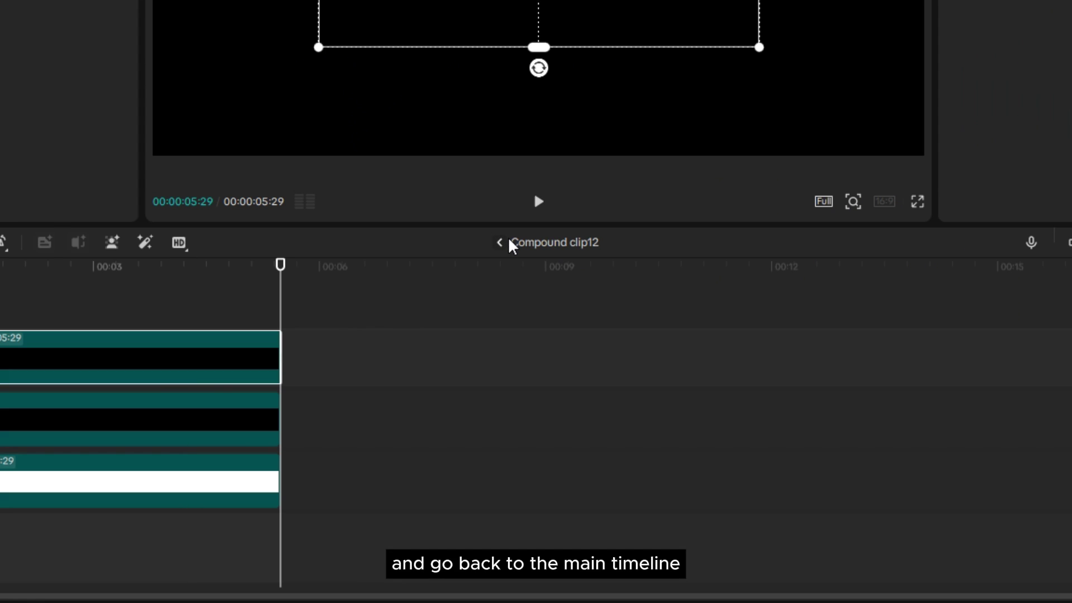
click(499, 243)
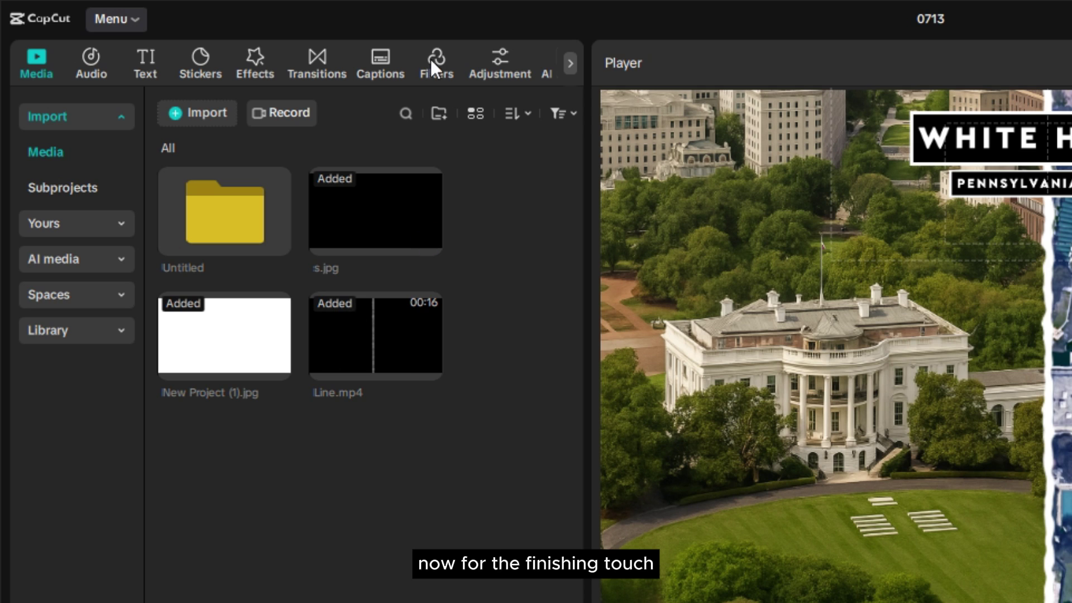
Add an adjustment layer above all tracks from the timeline's start and extend it to the video's end at 00:00:08:43
click(489, 69)
drag(192, 155, 42, 287)
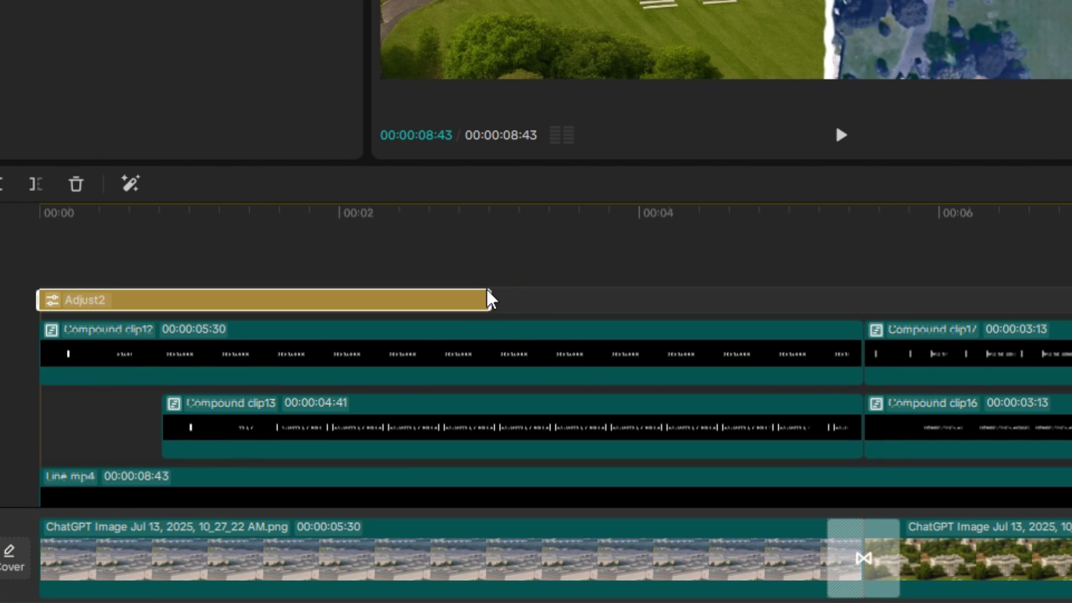
drag(486, 295, 1066, 294)
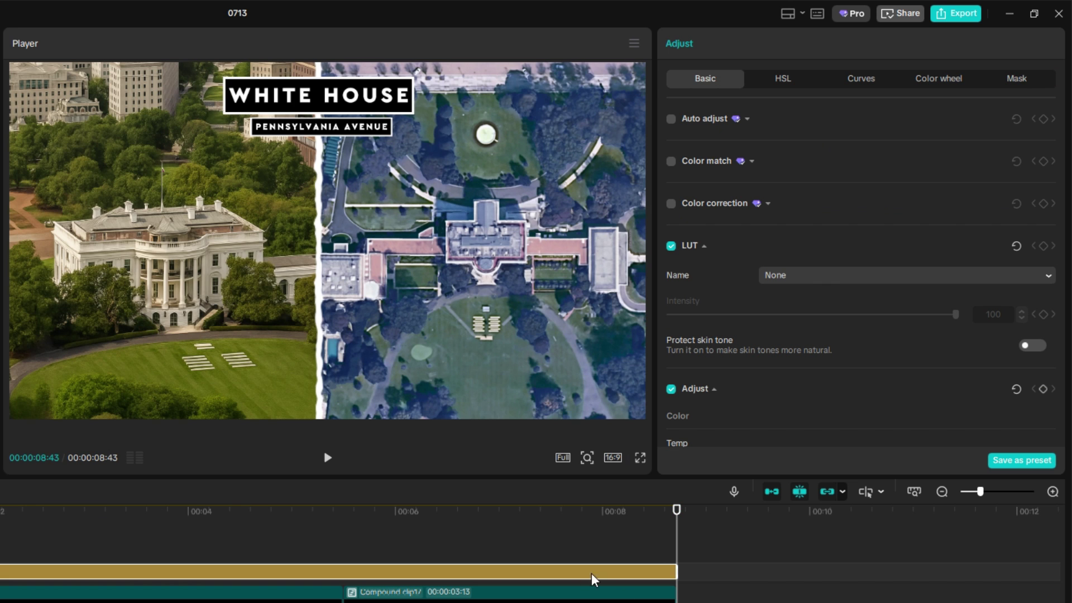
Increase the adjustment layer's Vignette to darken the frame edges and play back the finished video
scroll(748, 395, down, 10)
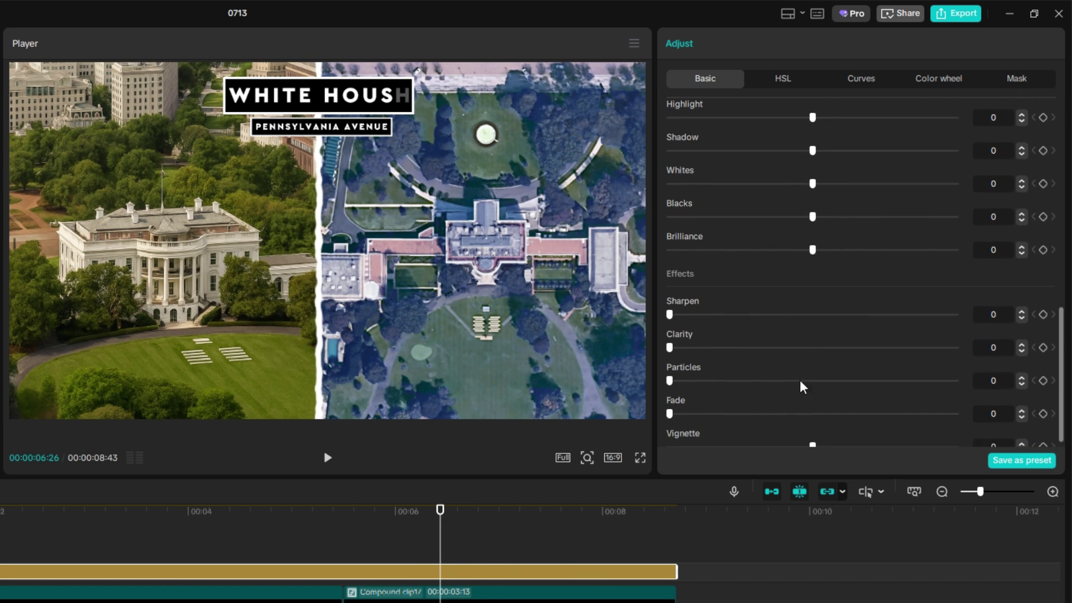
drag(817, 444, 853, 443)
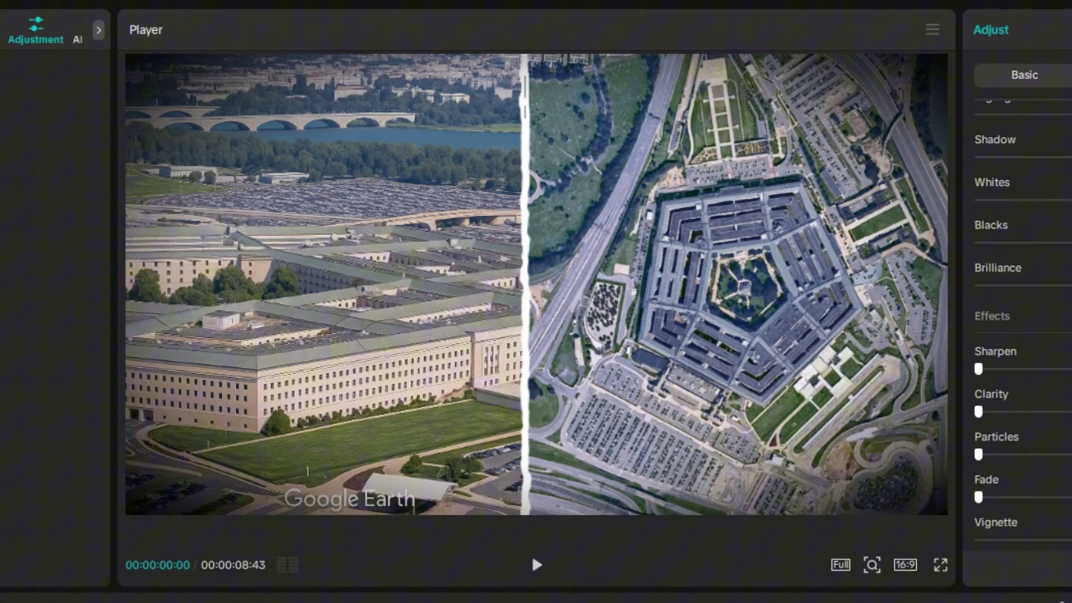
key(space)
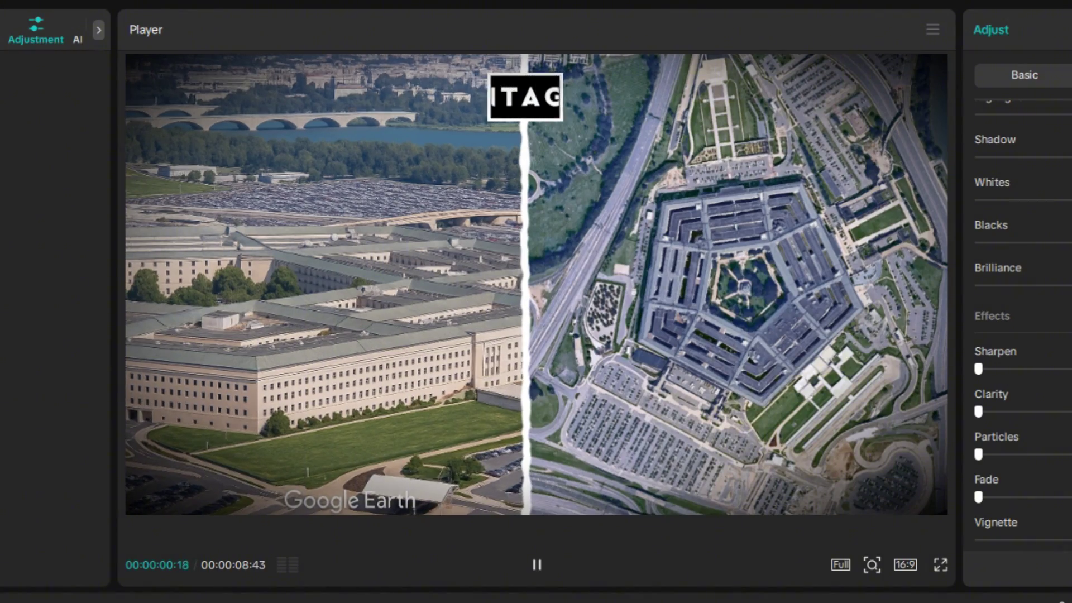